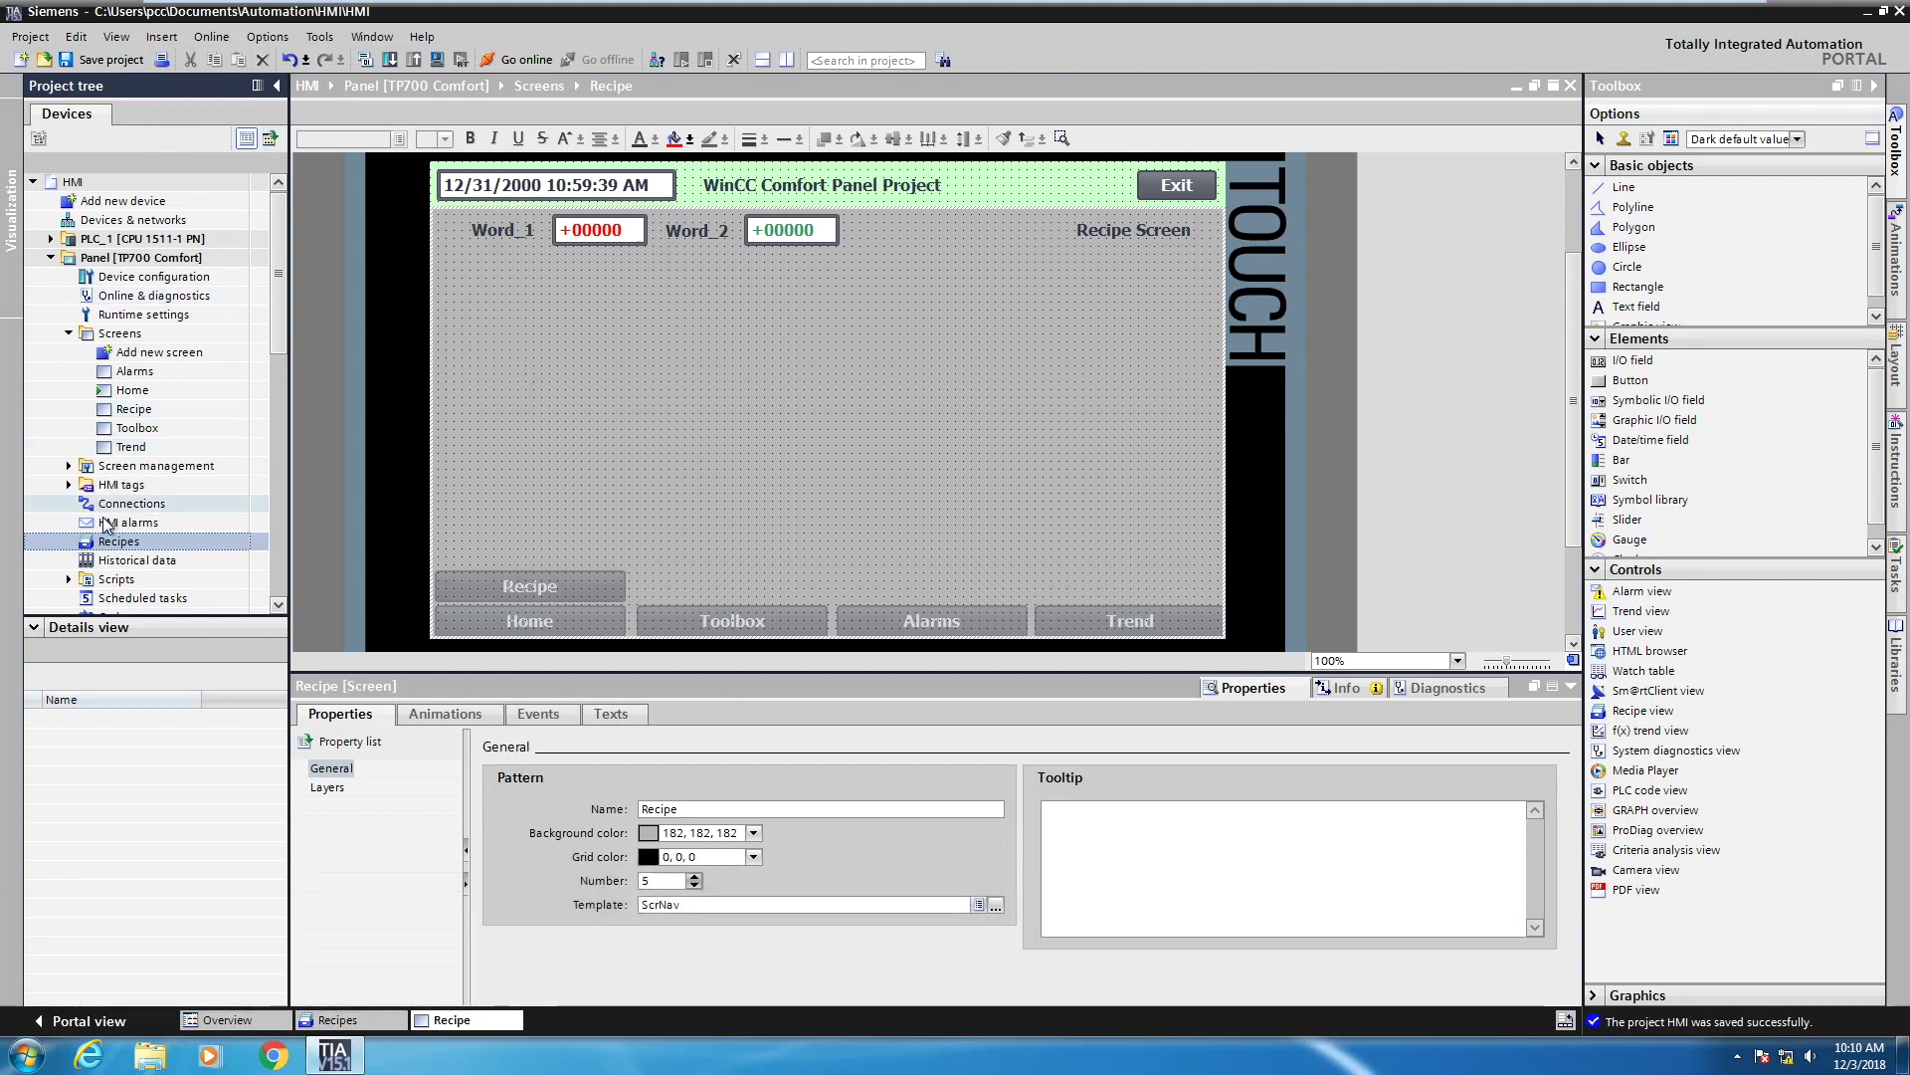
# - Open the Recipes editor and add a new recipe named Recipe_1
pyautogui.doubleClick(89, 542)
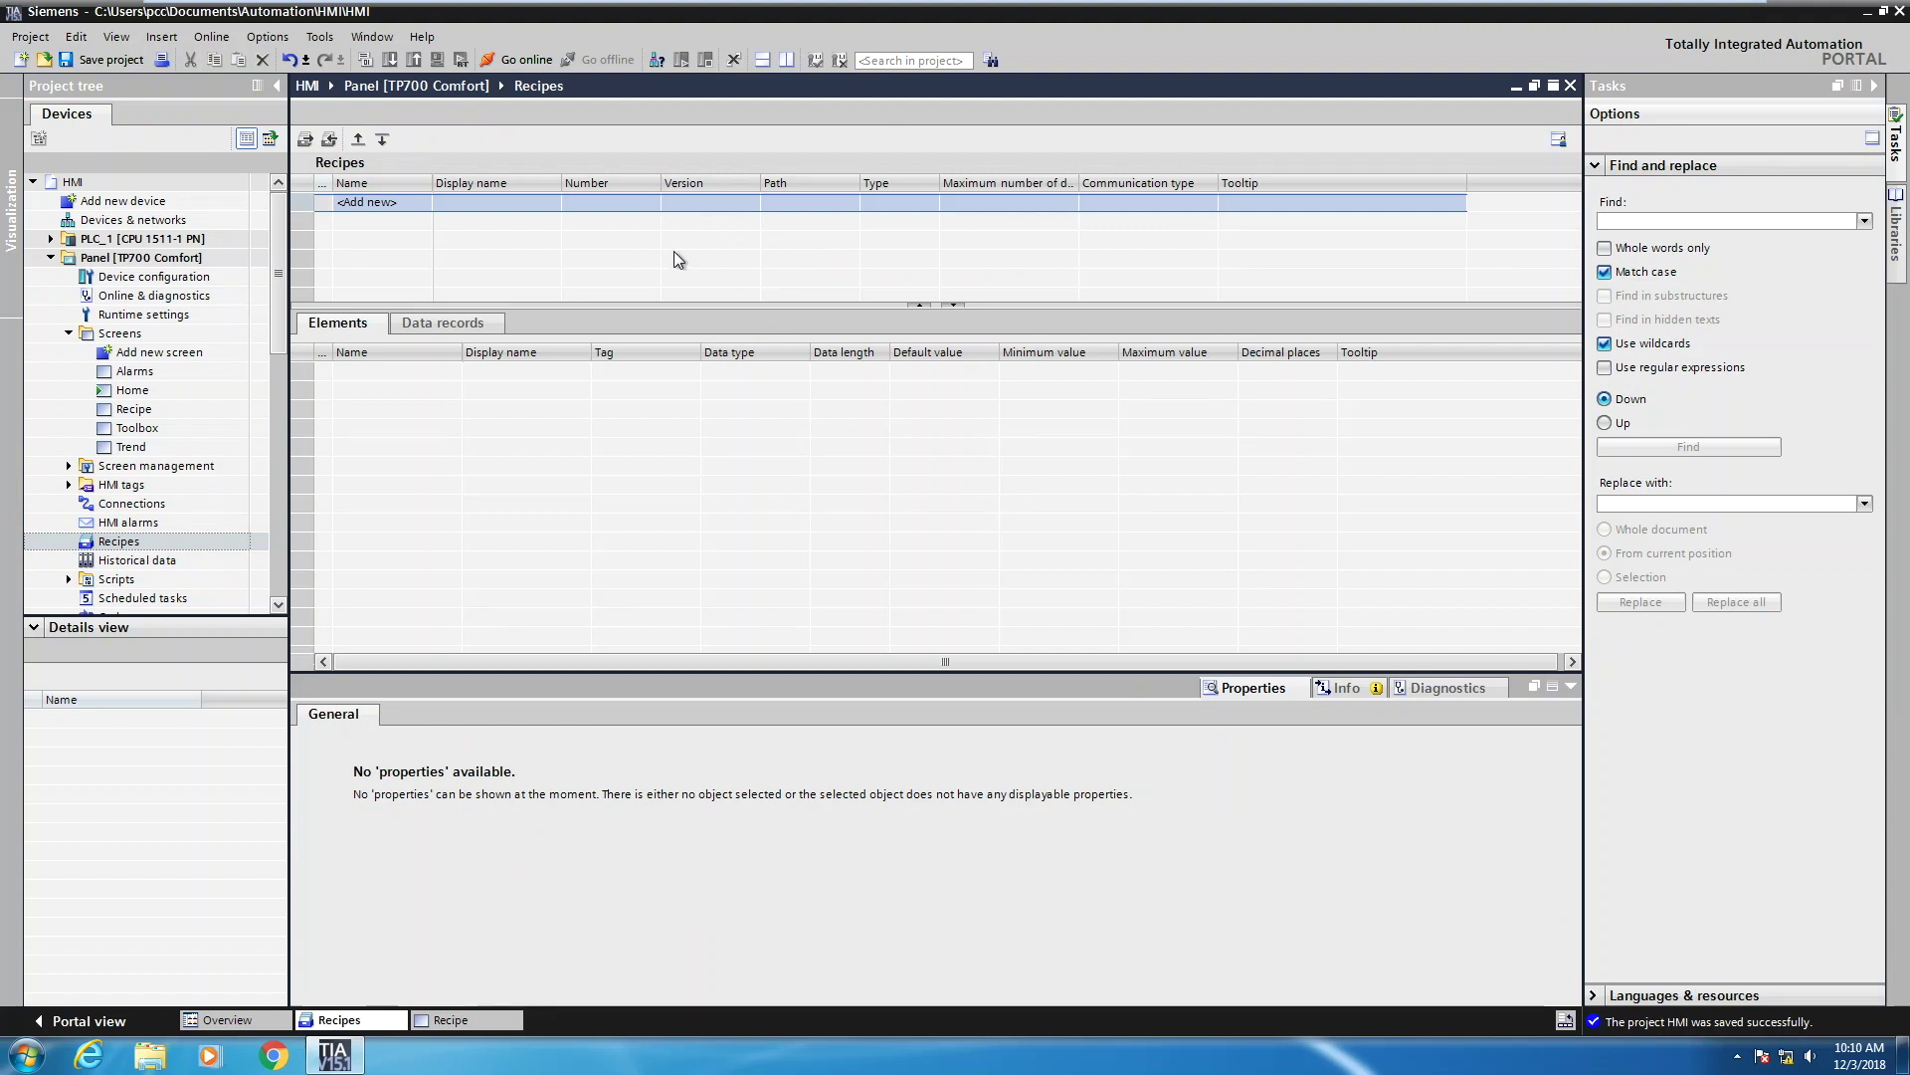
pyautogui.click(364, 203)
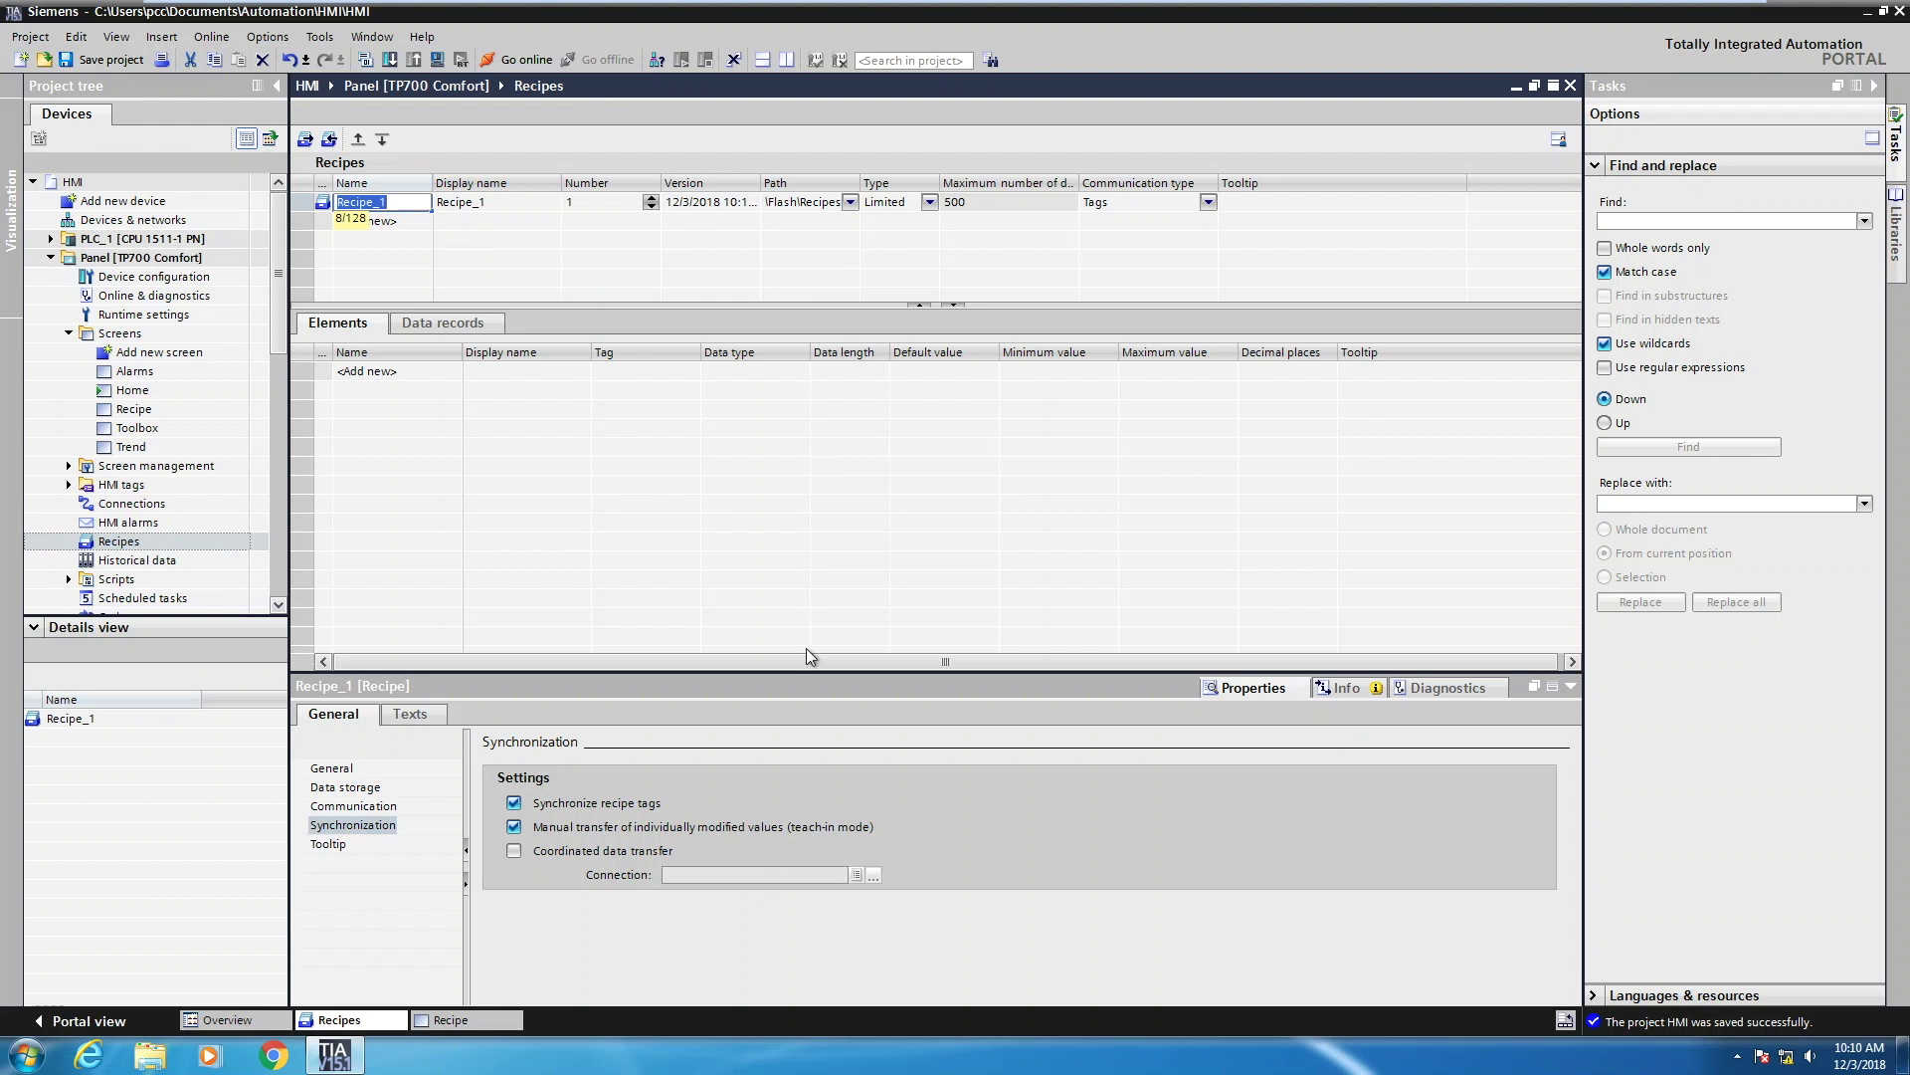
pyautogui.click(350, 789)
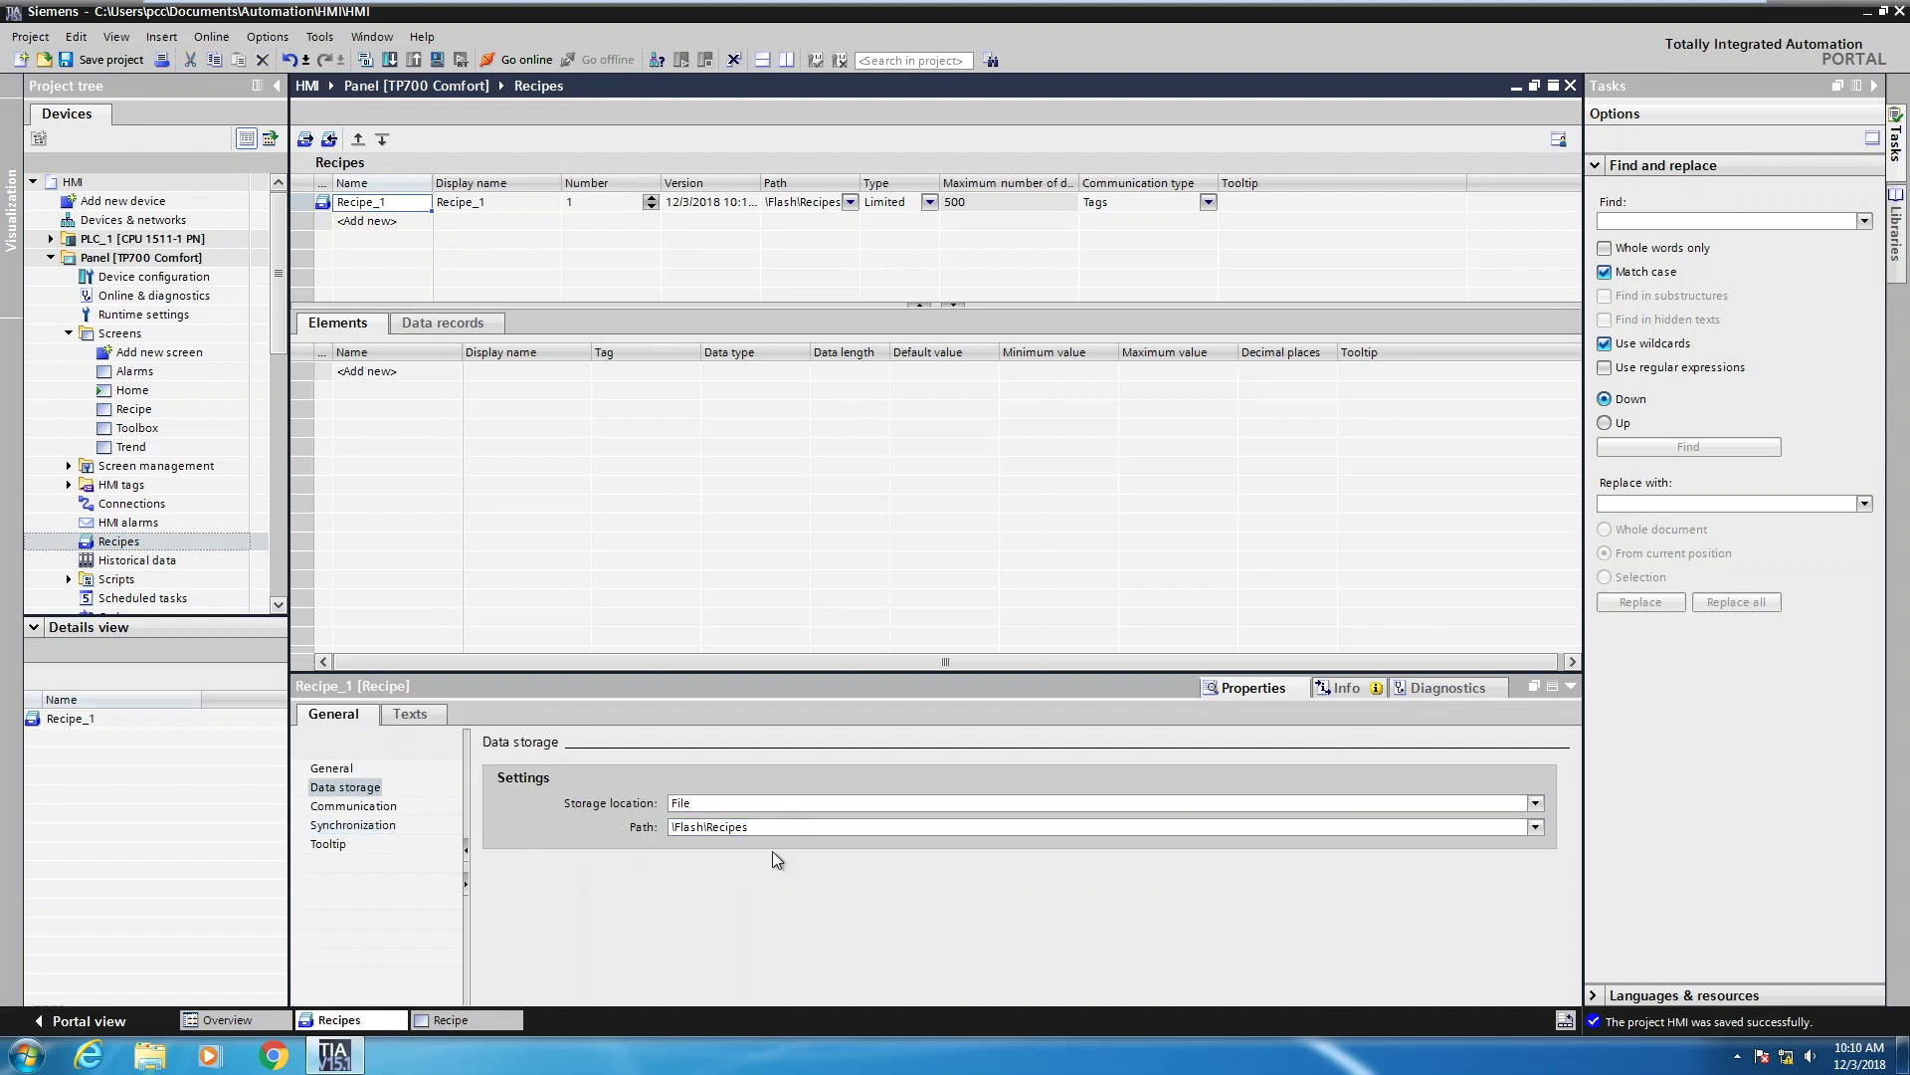
# - Set Recipe_1's data storage path to \Storage Card SD\
pyautogui.click(348, 791)
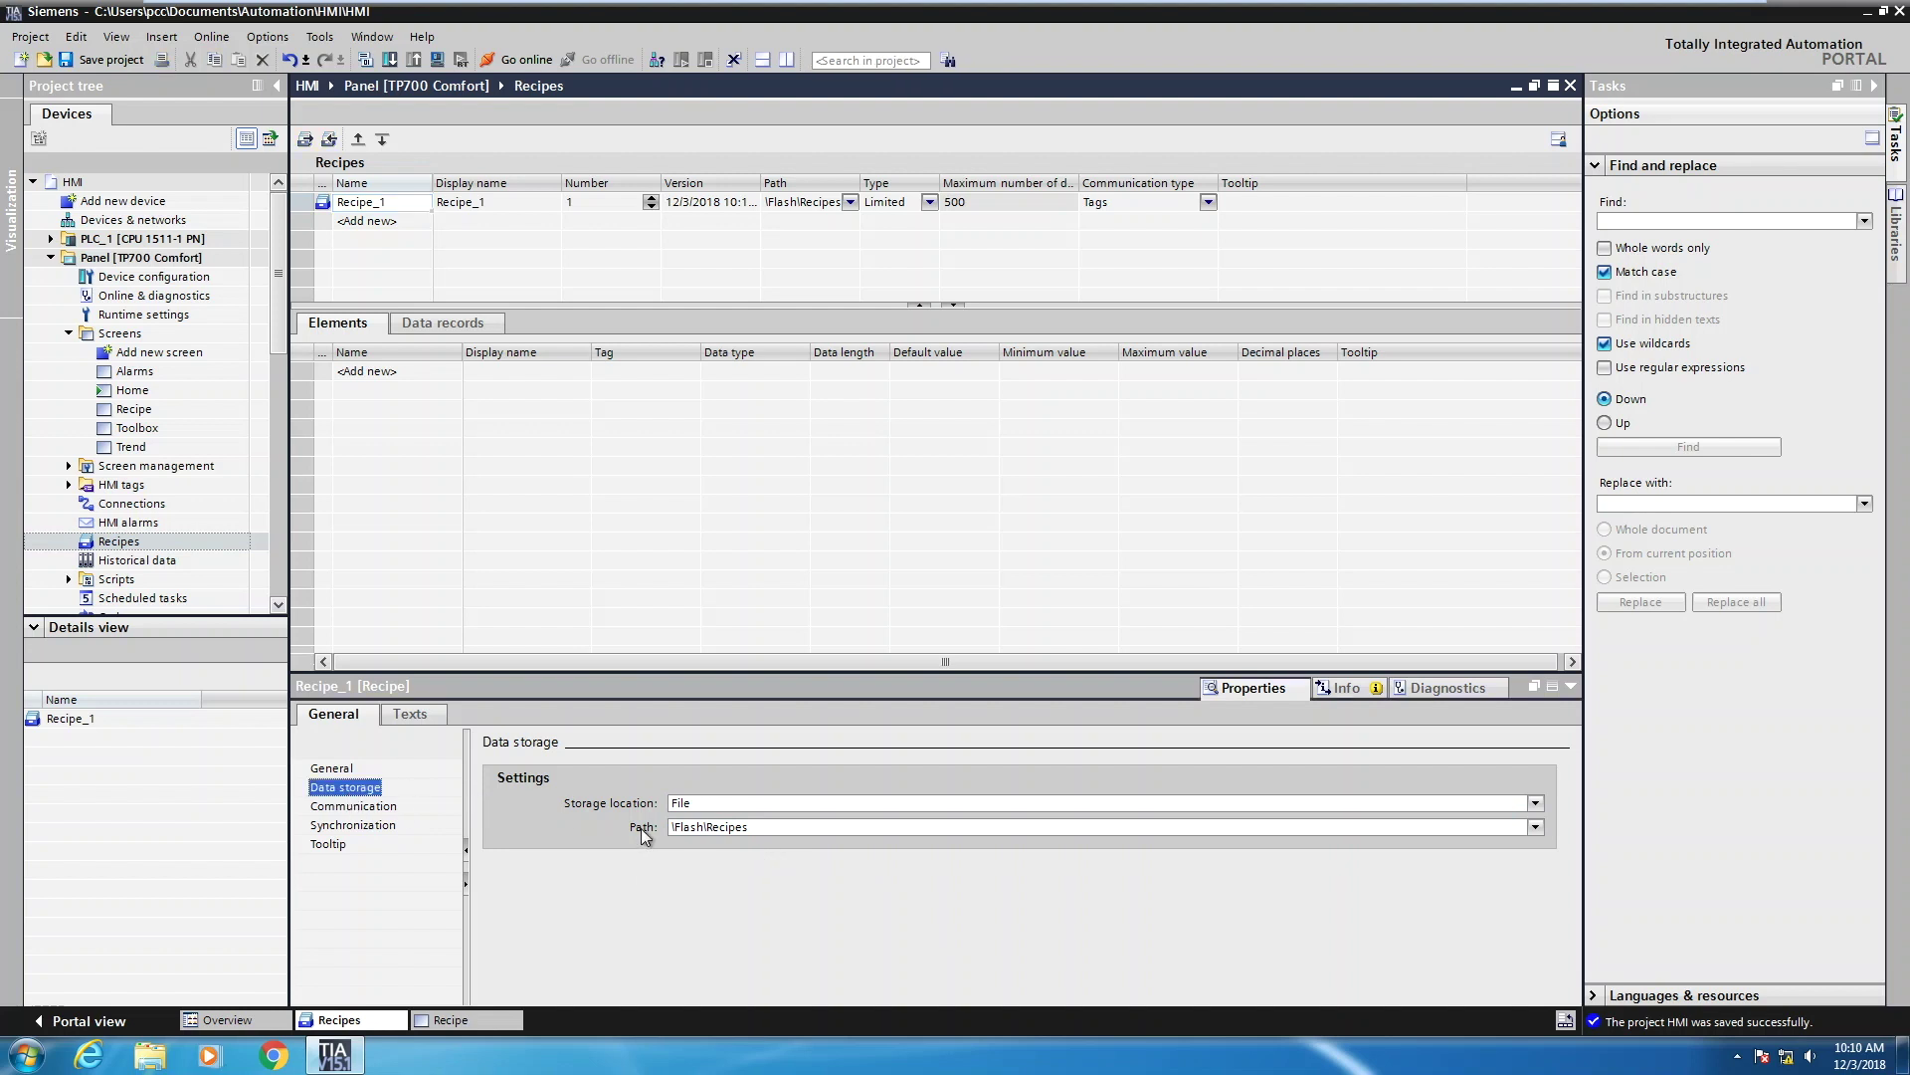
pyautogui.click(1535, 827)
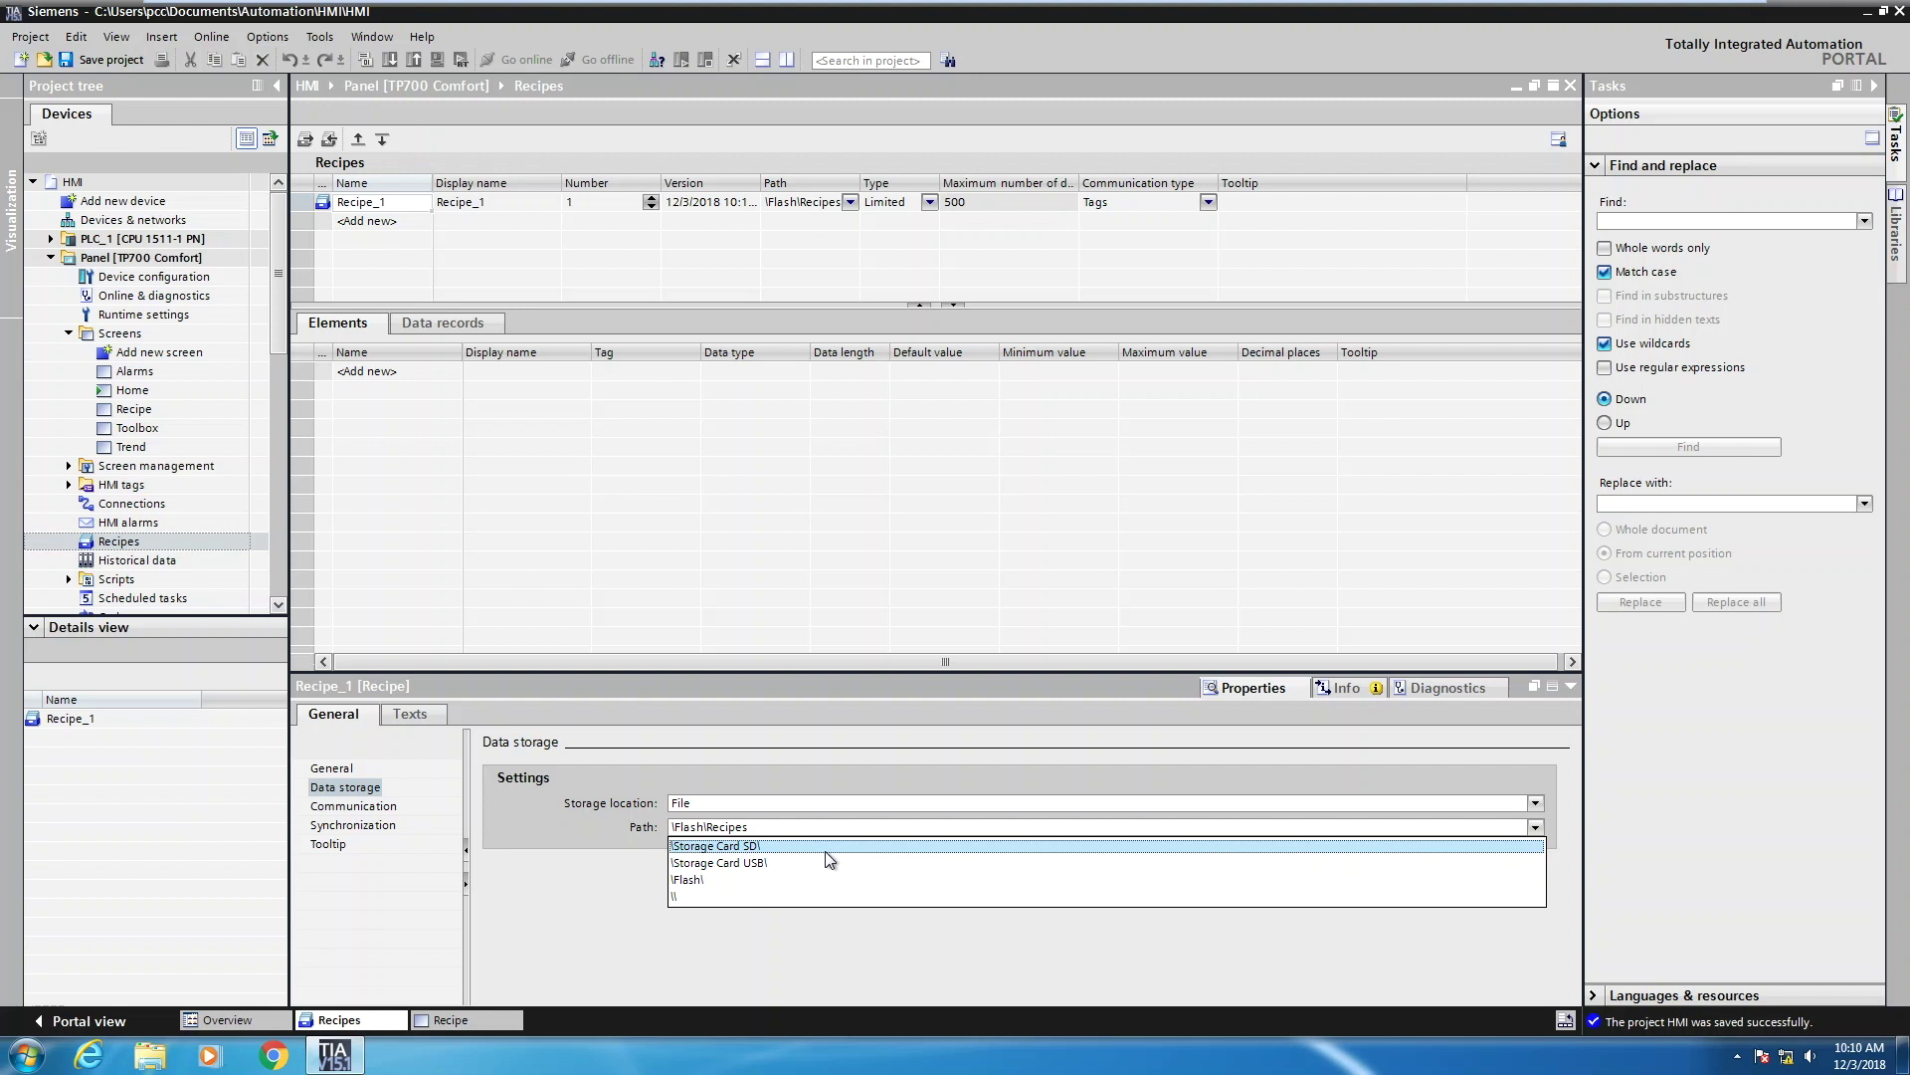
pyautogui.click(759, 848)
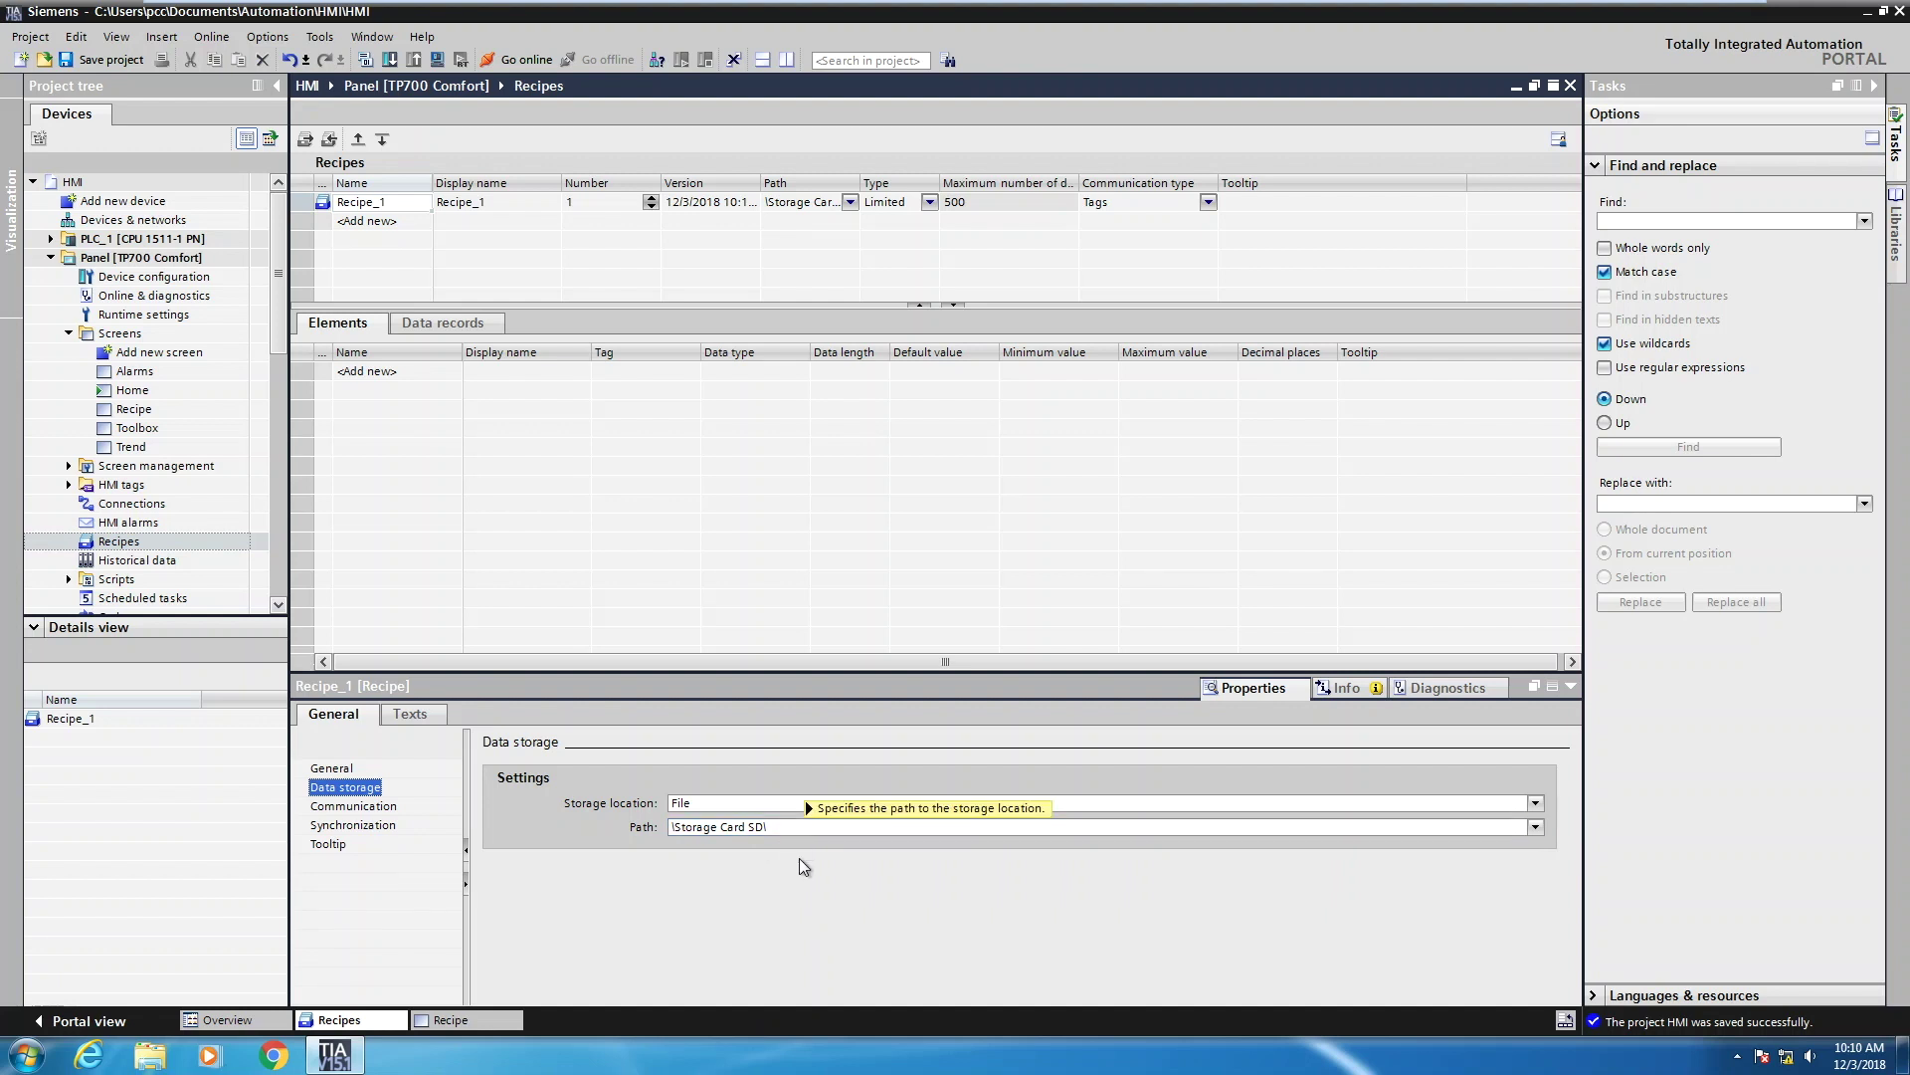
# - Uncheck Synchronize recipe tags in Recipe_1's Synchronization properties
pyautogui.click(368, 827)
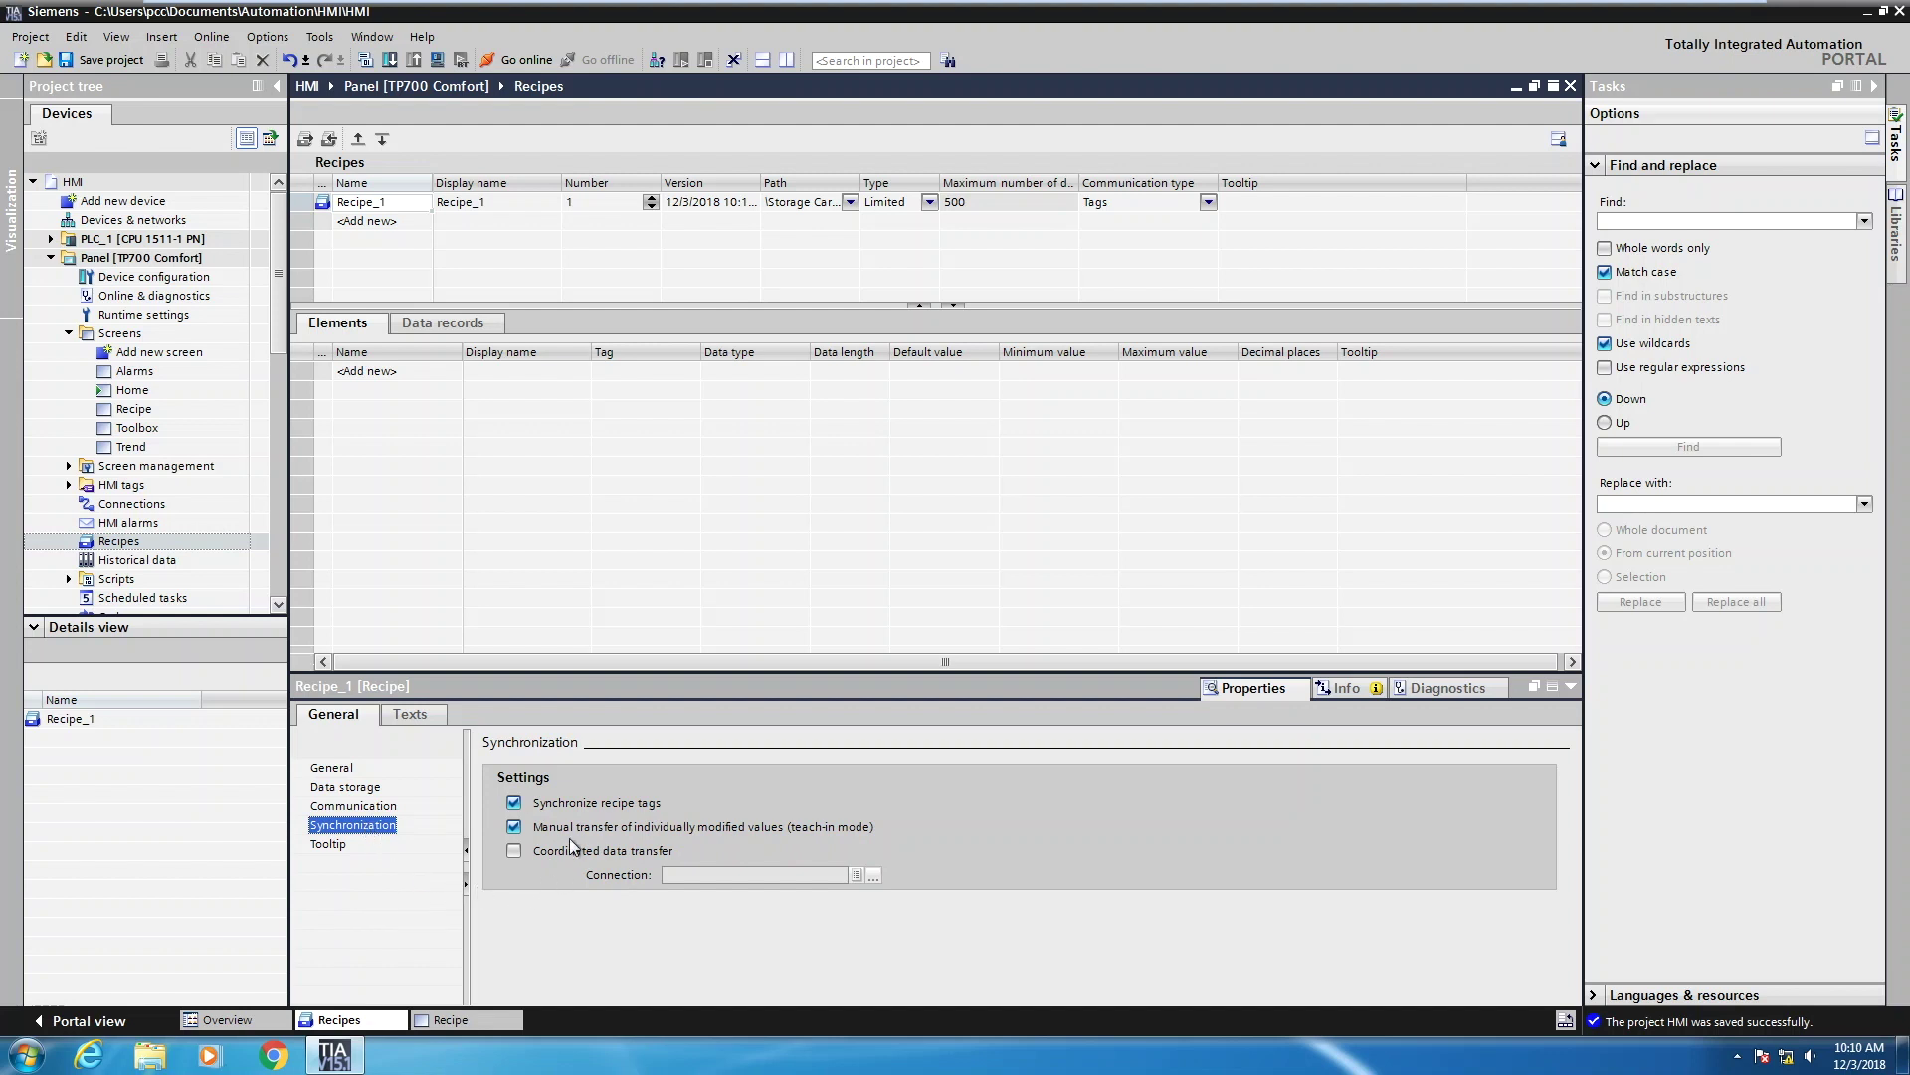
pyautogui.click(514, 802)
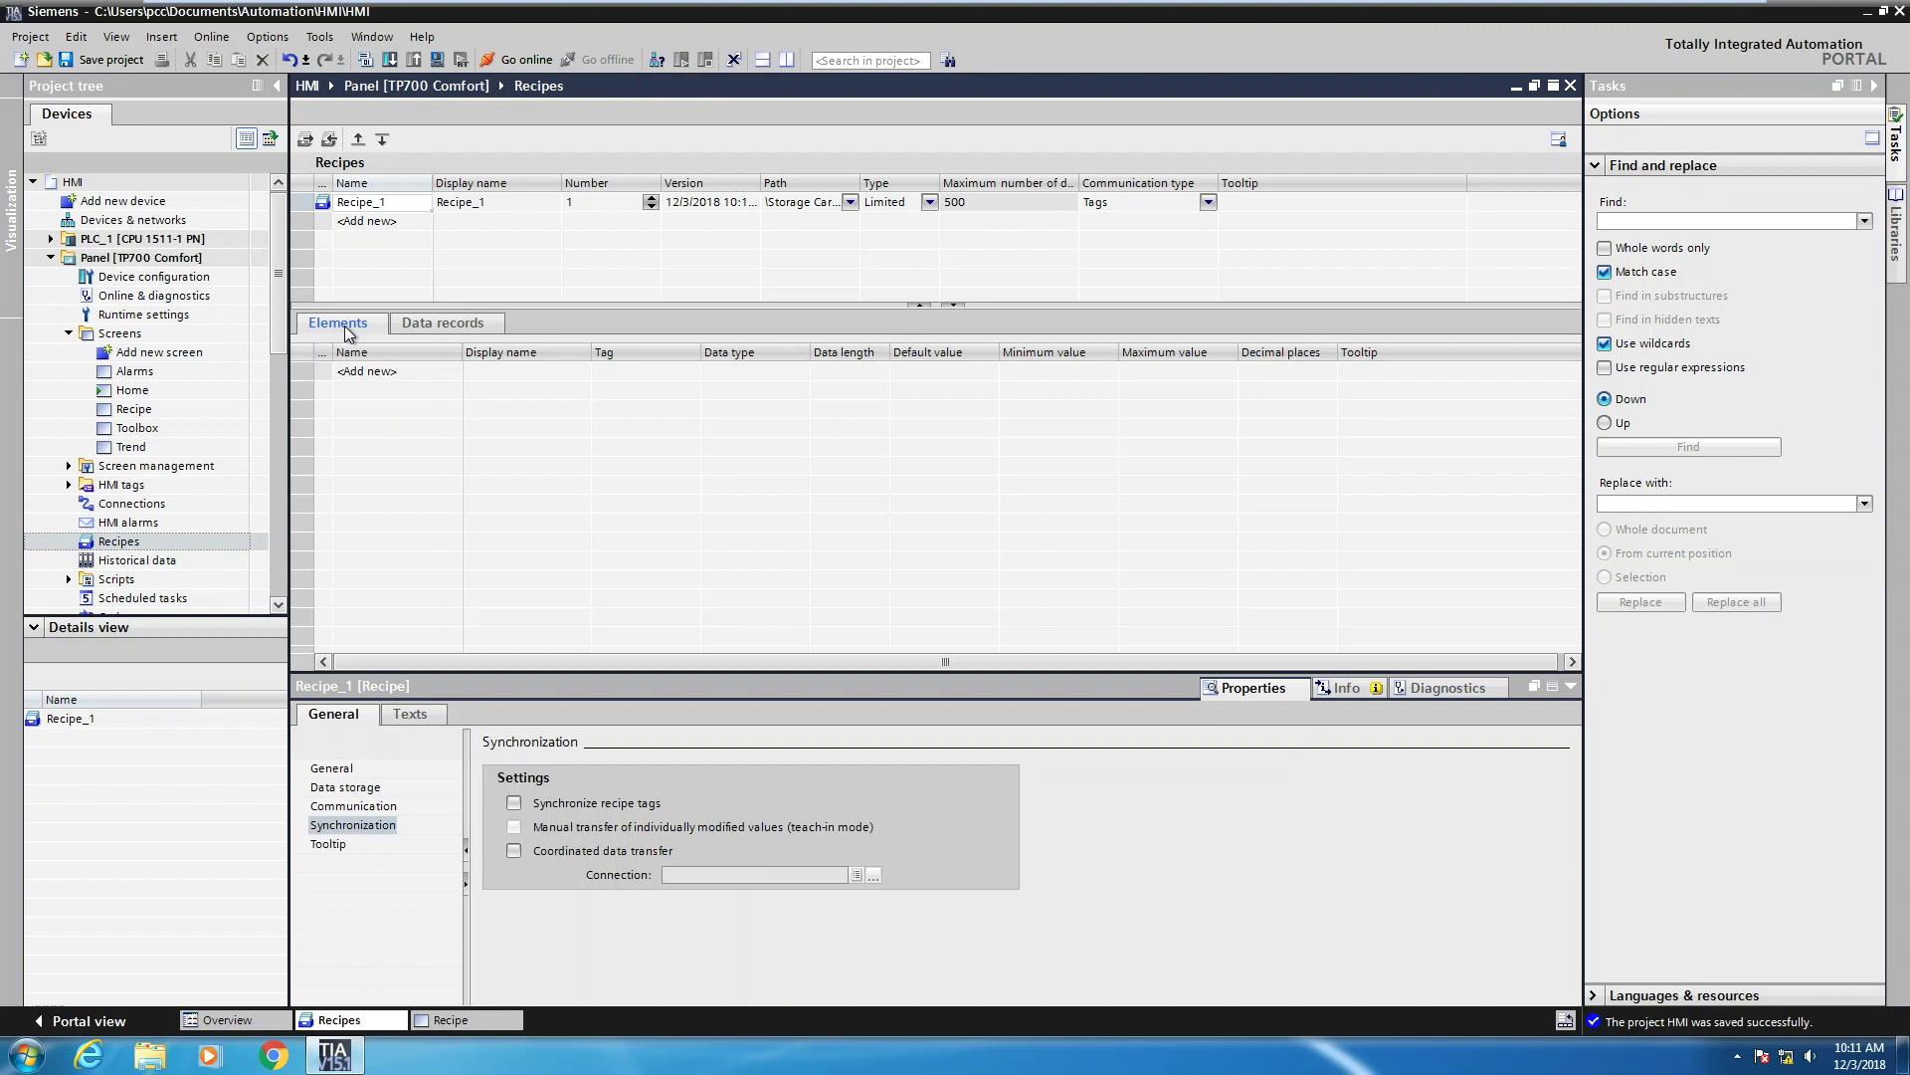
# - Add Recipe_element_1 to Recipe_1 and link it to the Word_1 tag
pyautogui.doubleClick(390, 371)
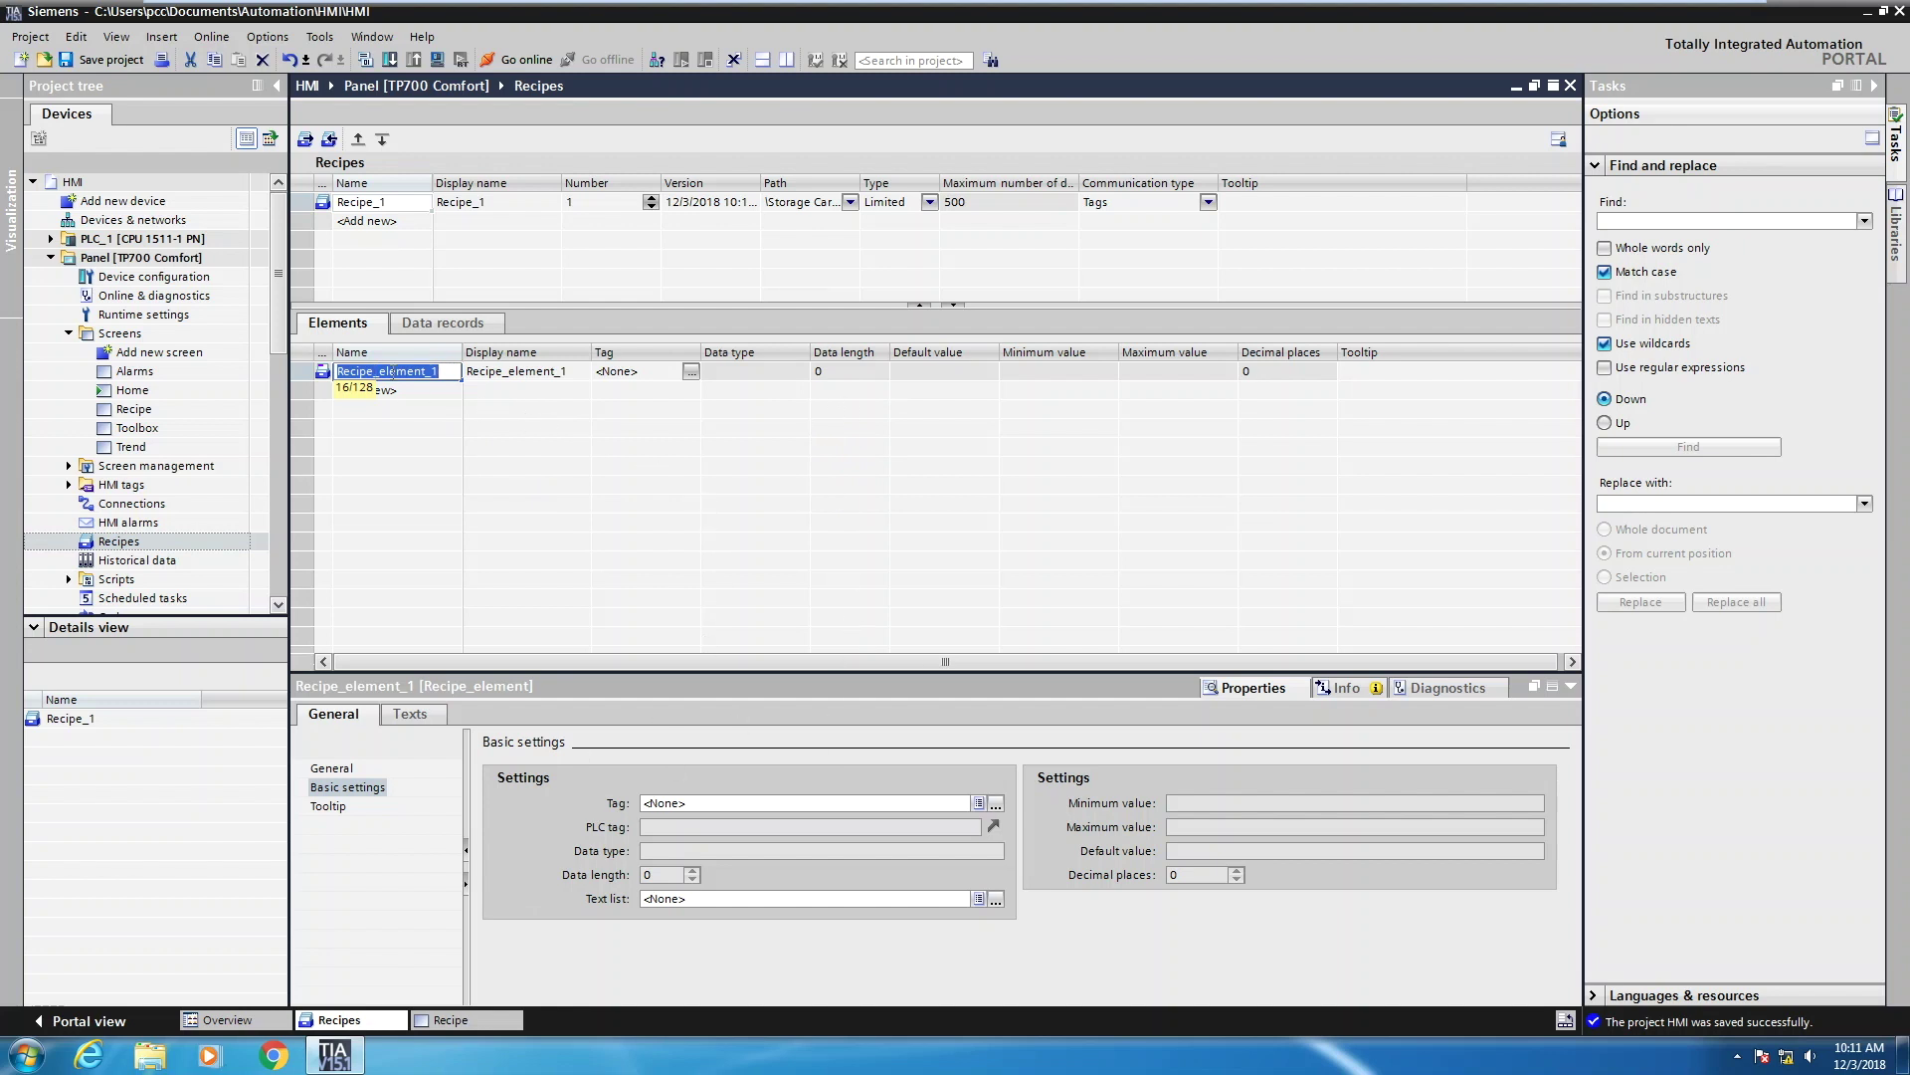
pyautogui.click(692, 373)
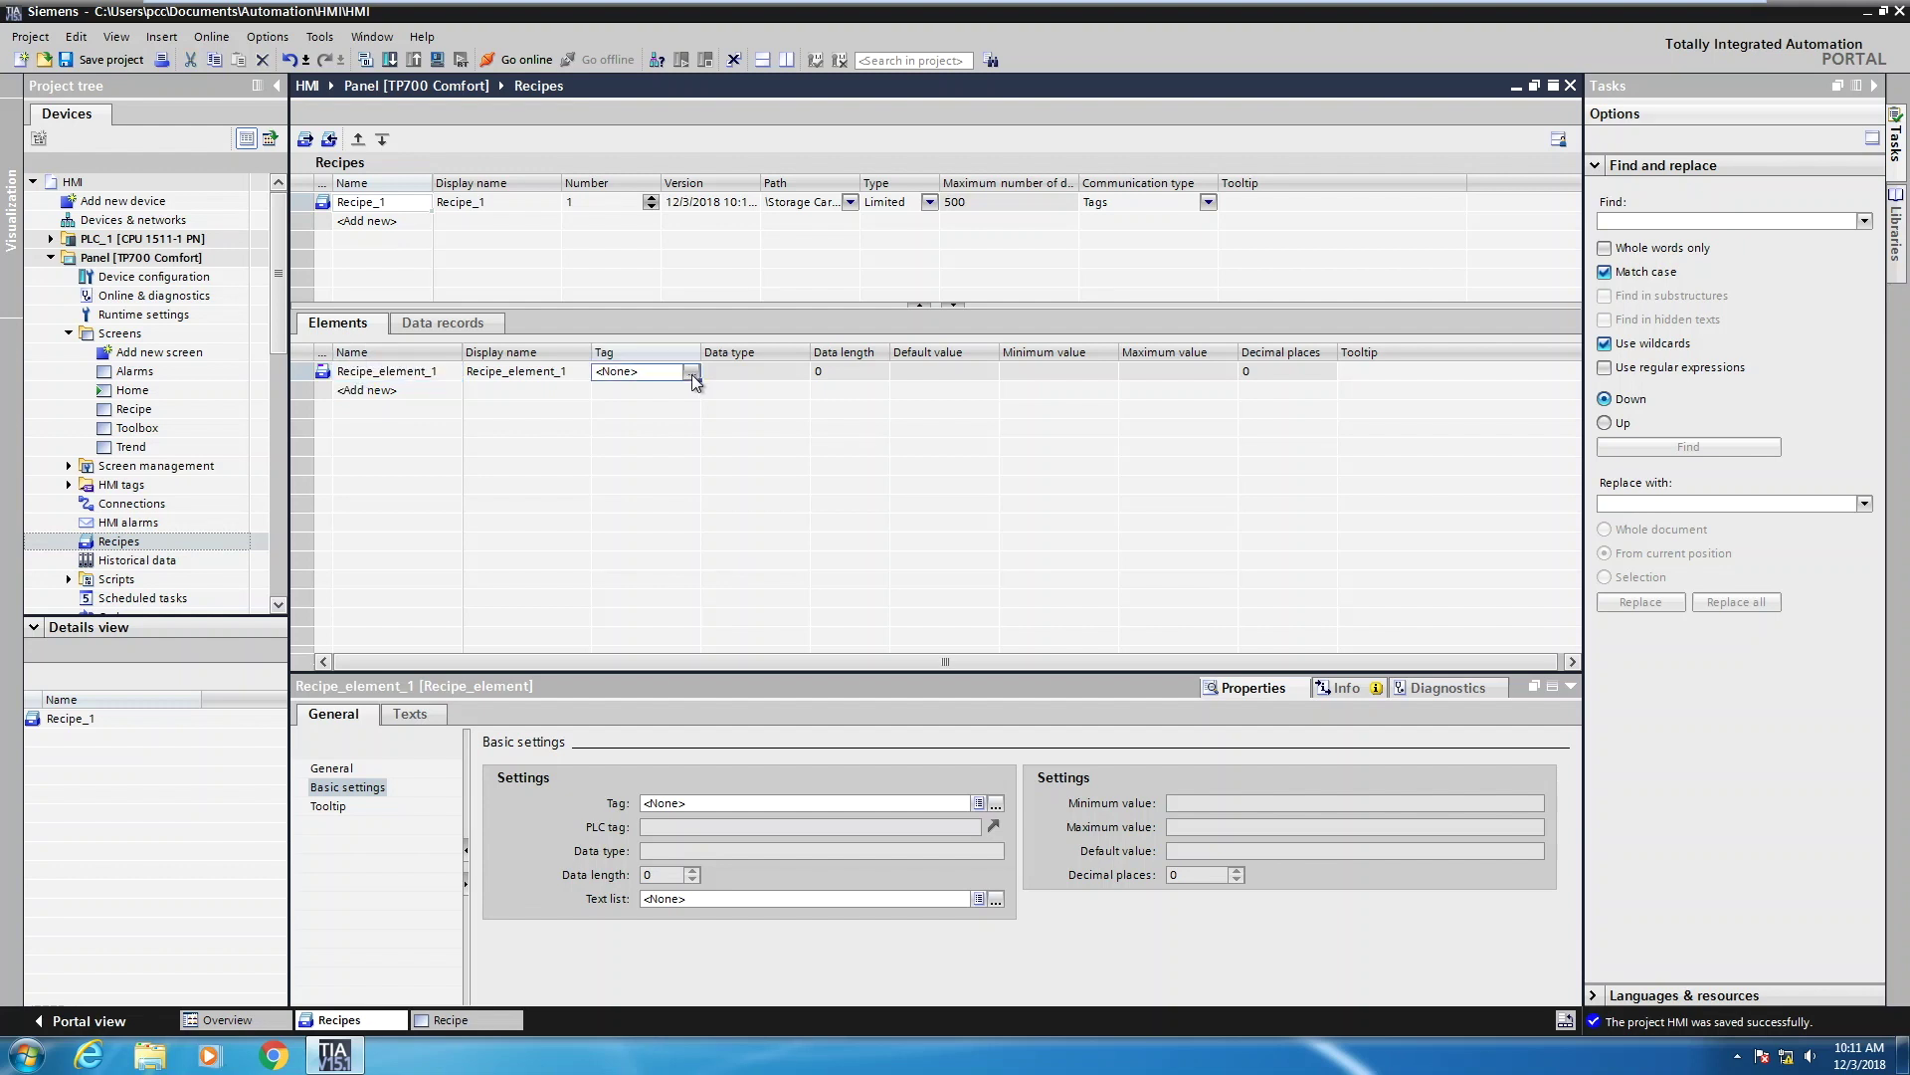
pyautogui.click(692, 373)
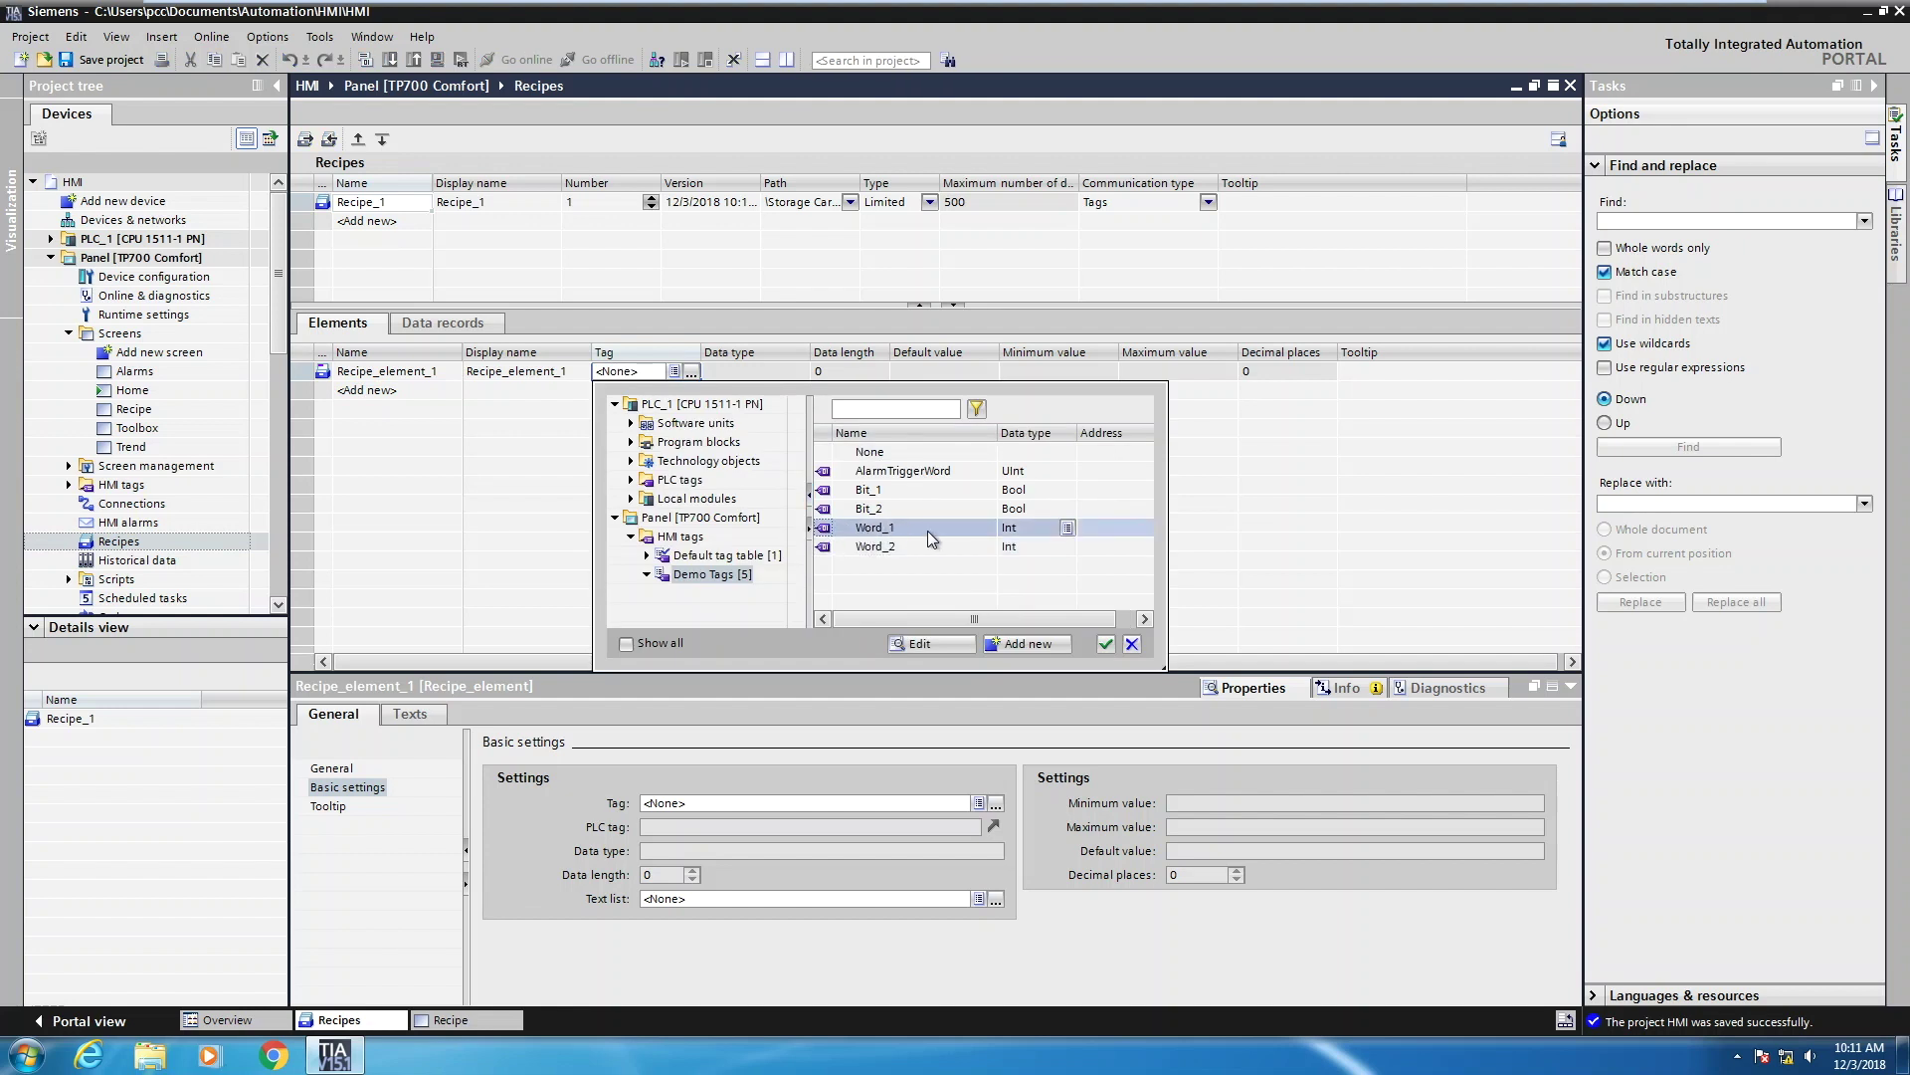
pyautogui.click(1106, 643)
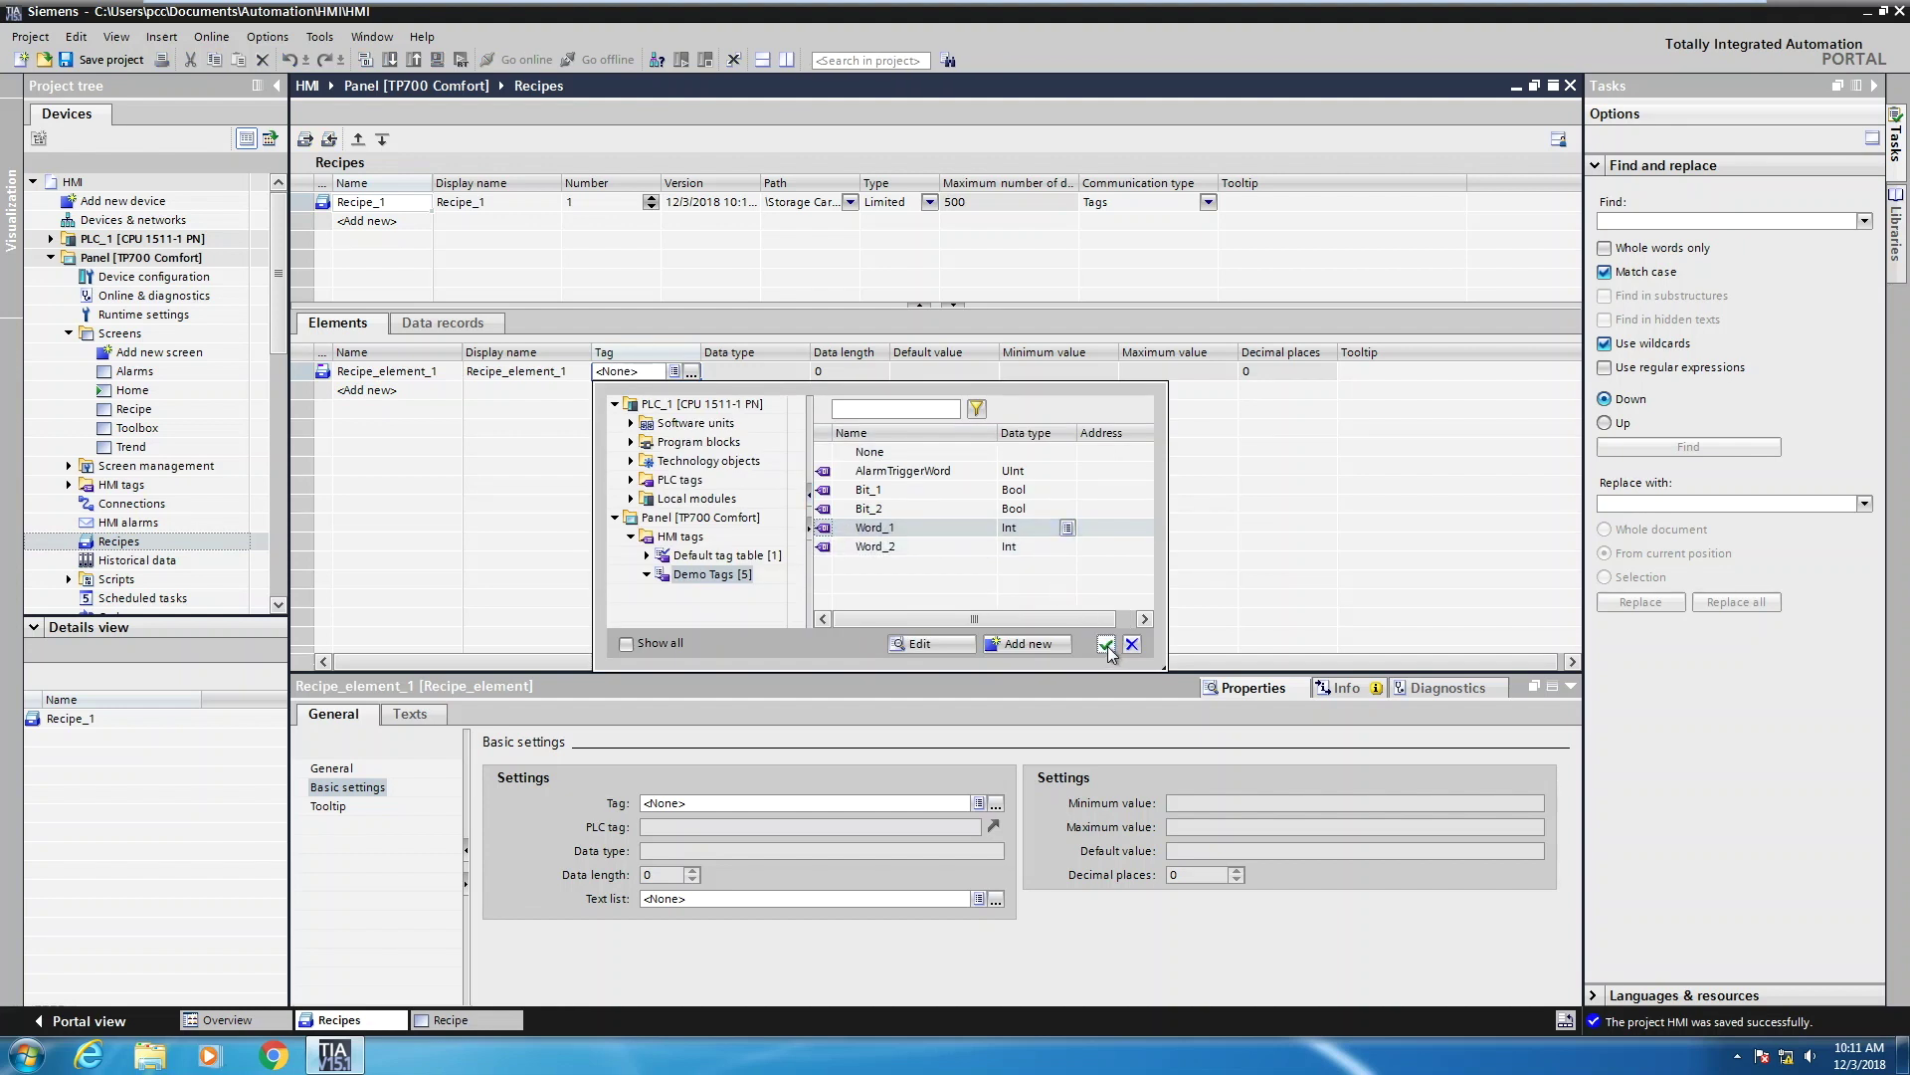
# - Add Recipe_element_2 to Recipe_1 and link it to the Word_2 tag
pyautogui.click(380, 390)
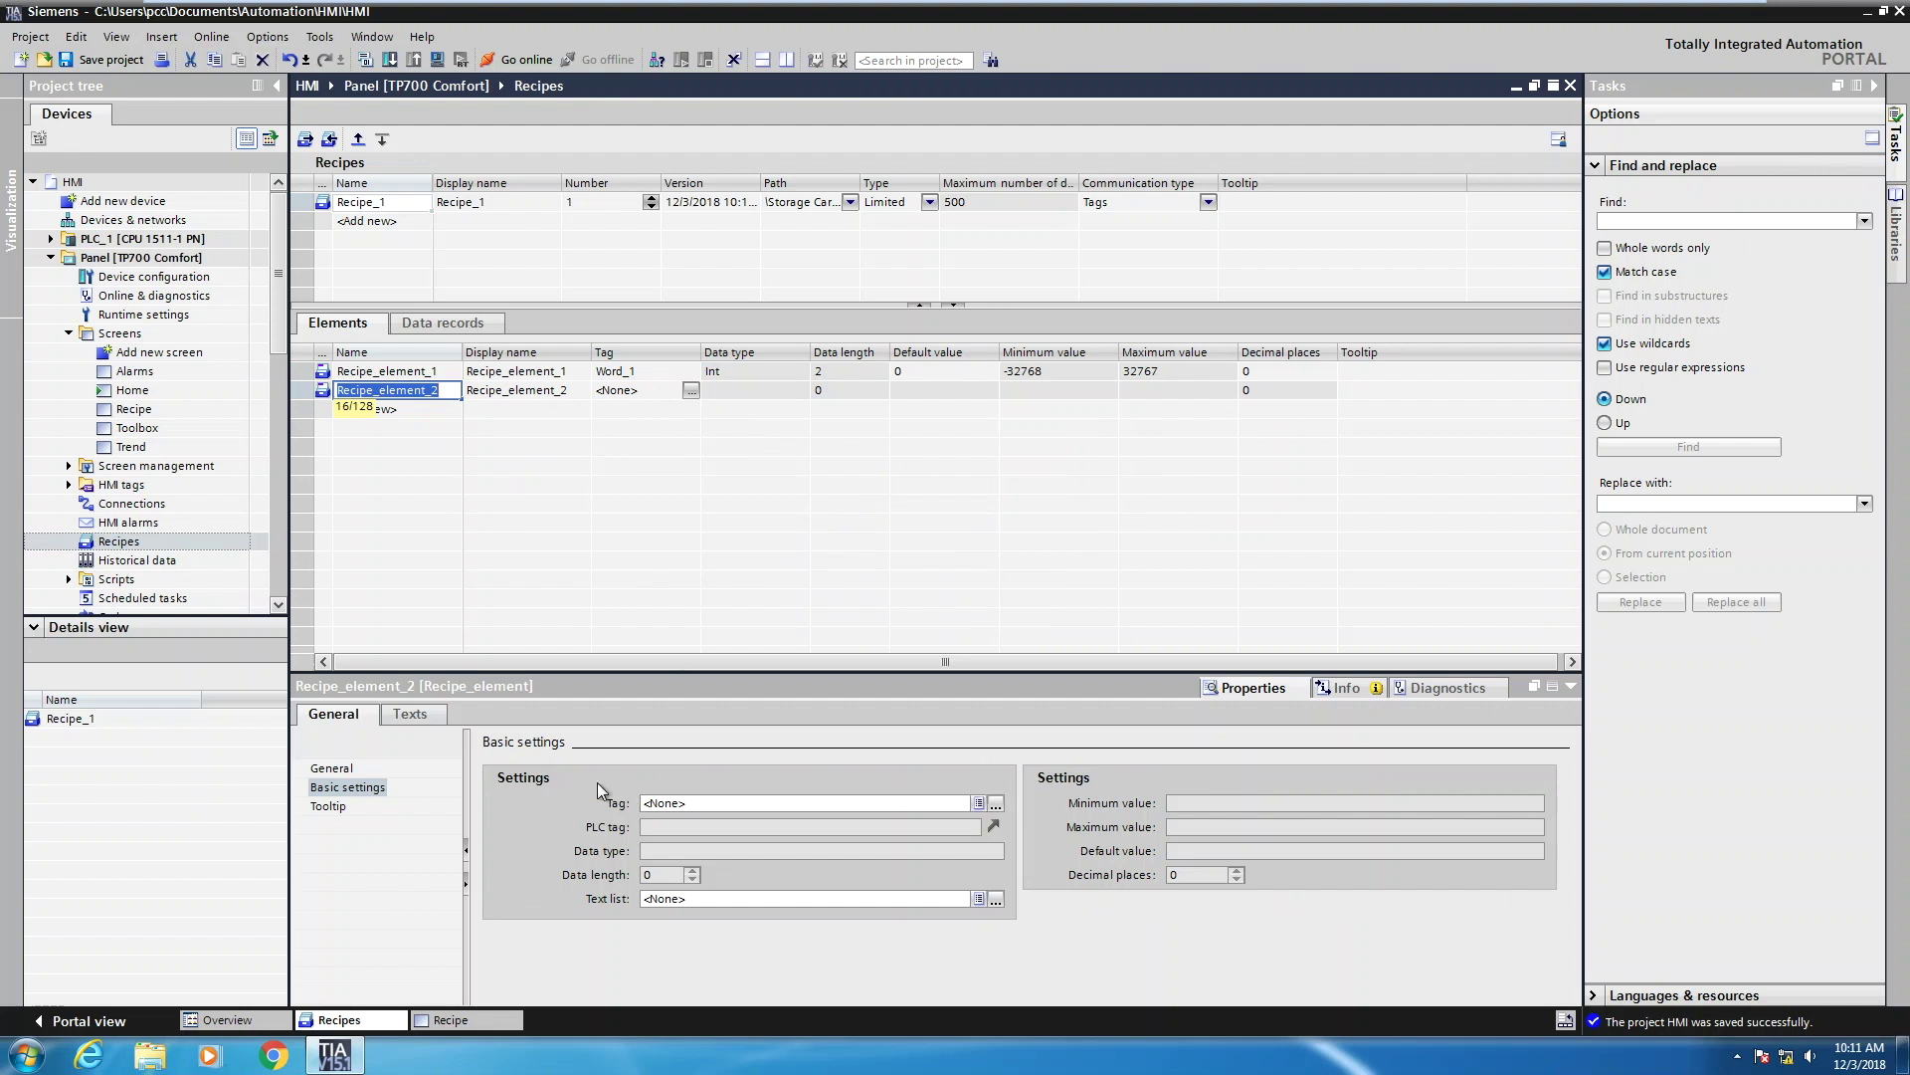
pyautogui.click(996, 803)
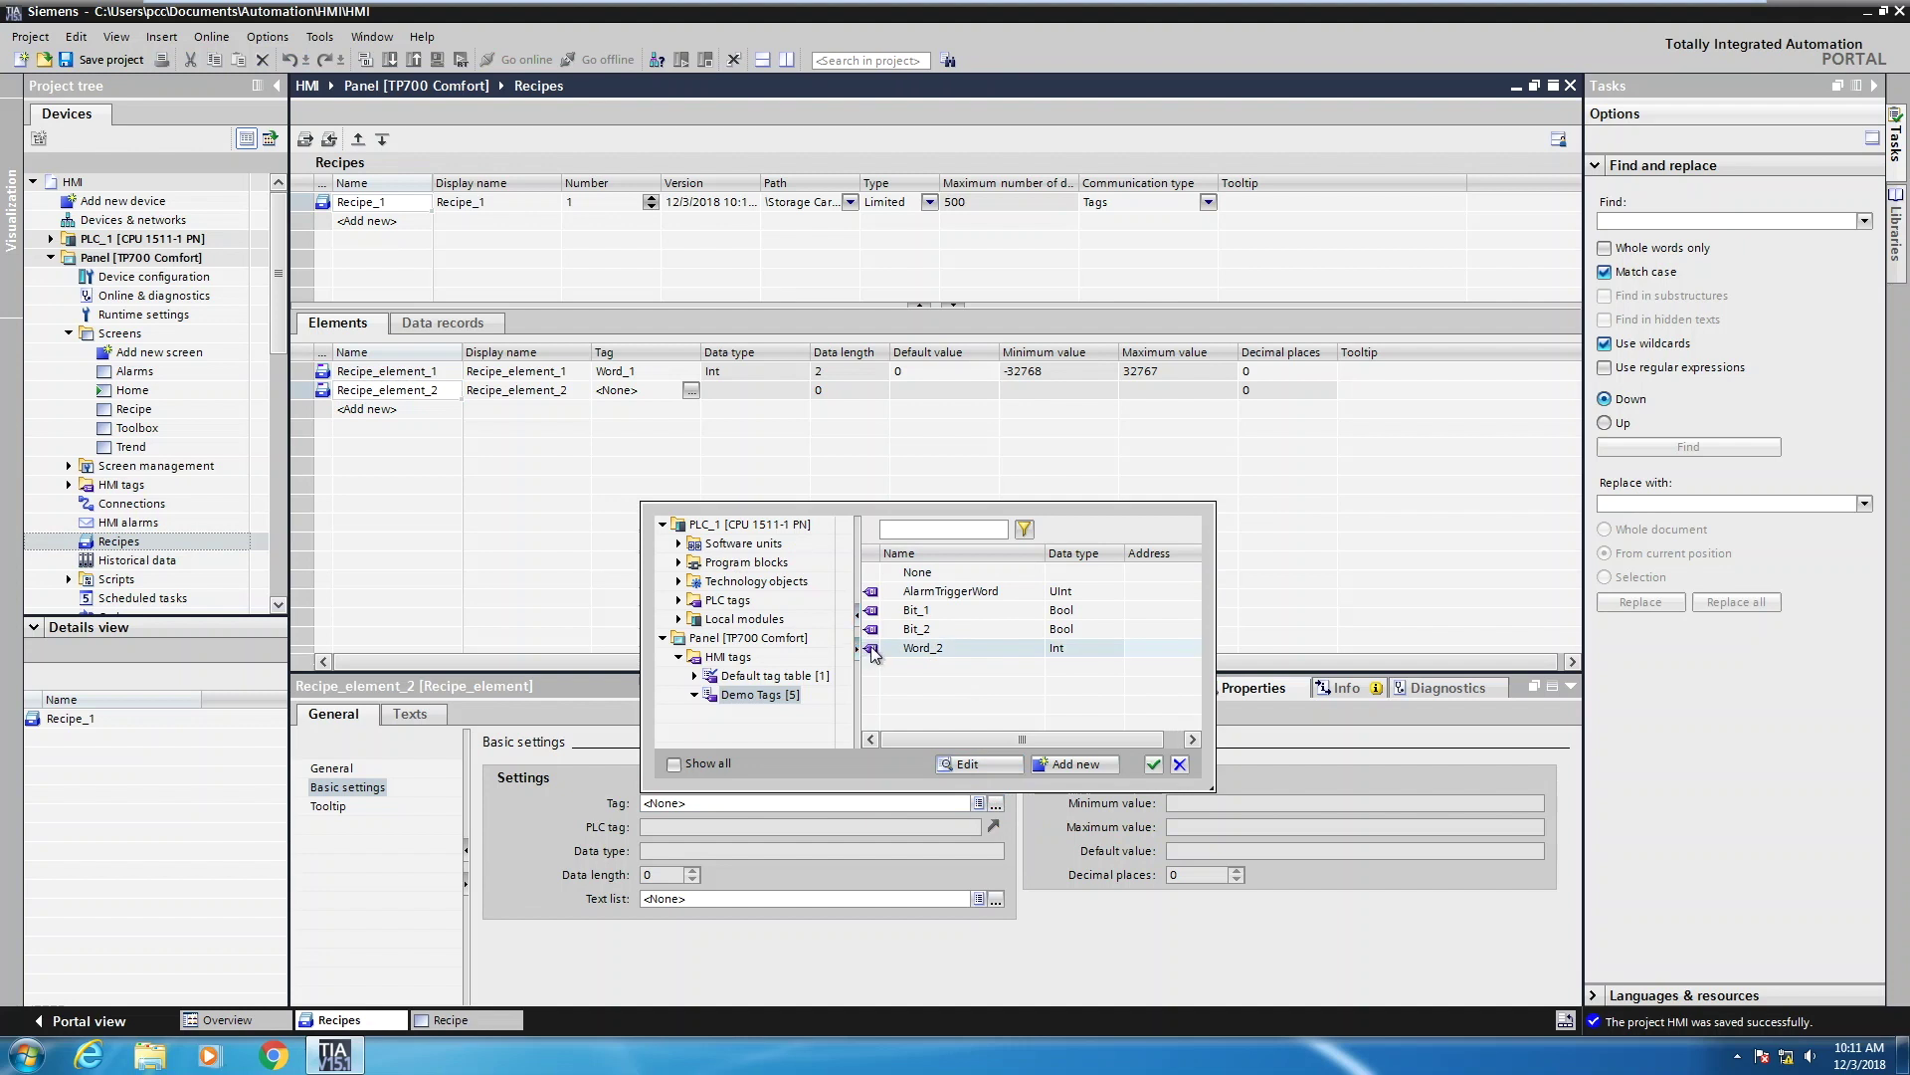
pyautogui.click(872, 649)
pyautogui.click(1153, 763)
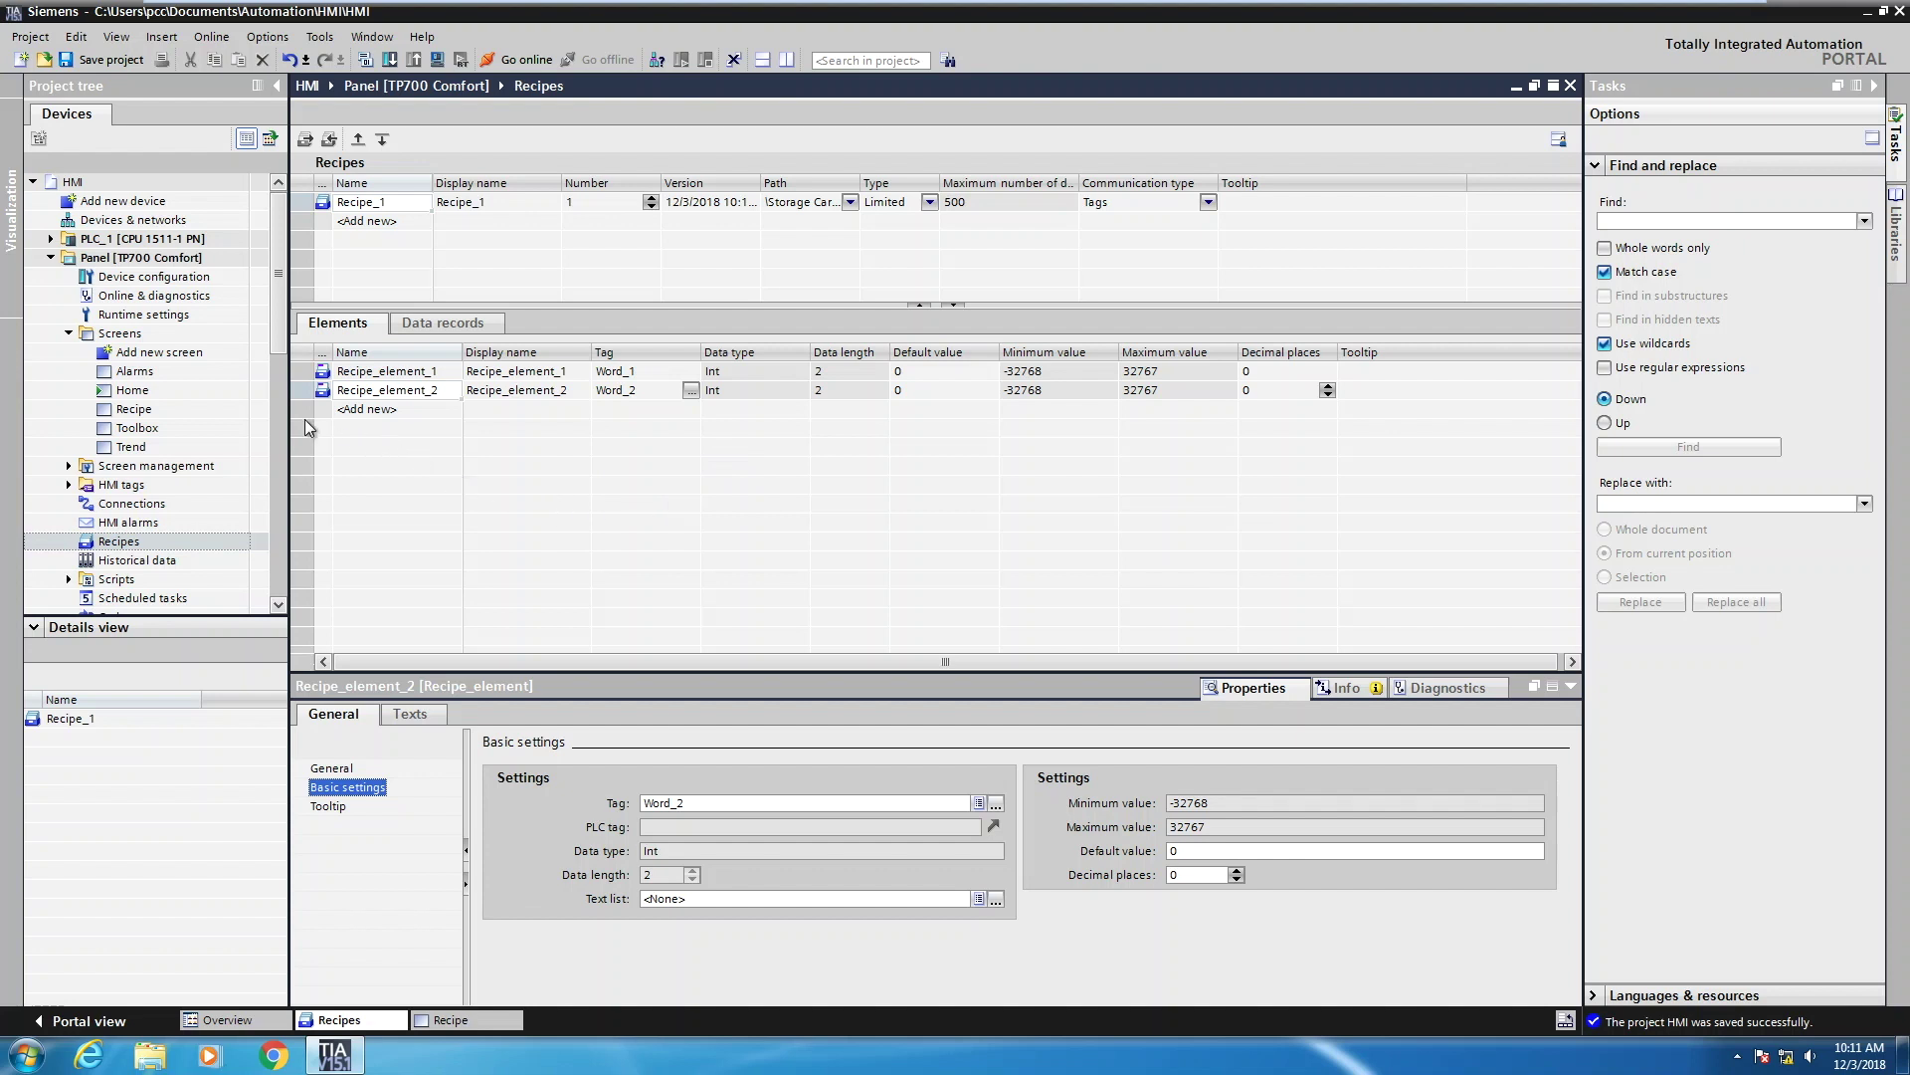
# - Draw a Recipe view control across the Recipe screen below the Word fields
pyautogui.doubleClick(135, 409)
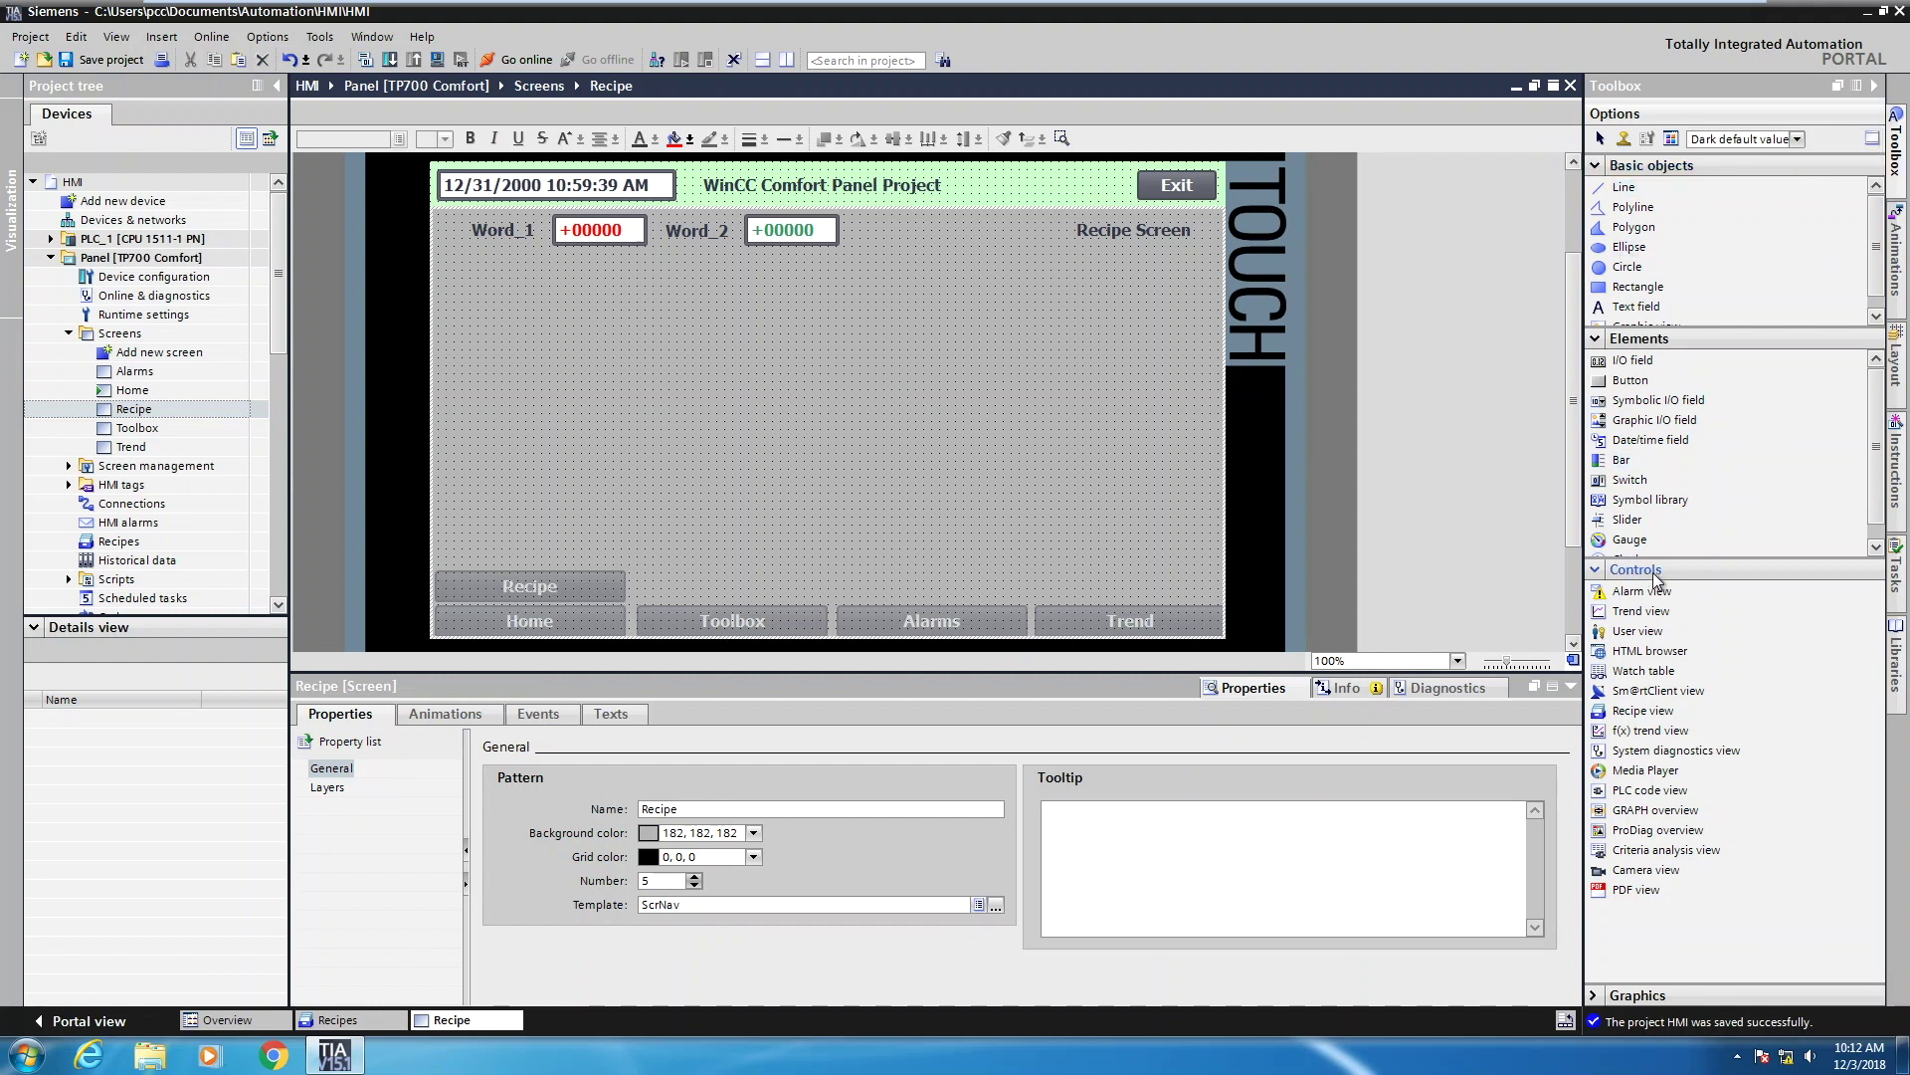
pyautogui.click(1634, 710)
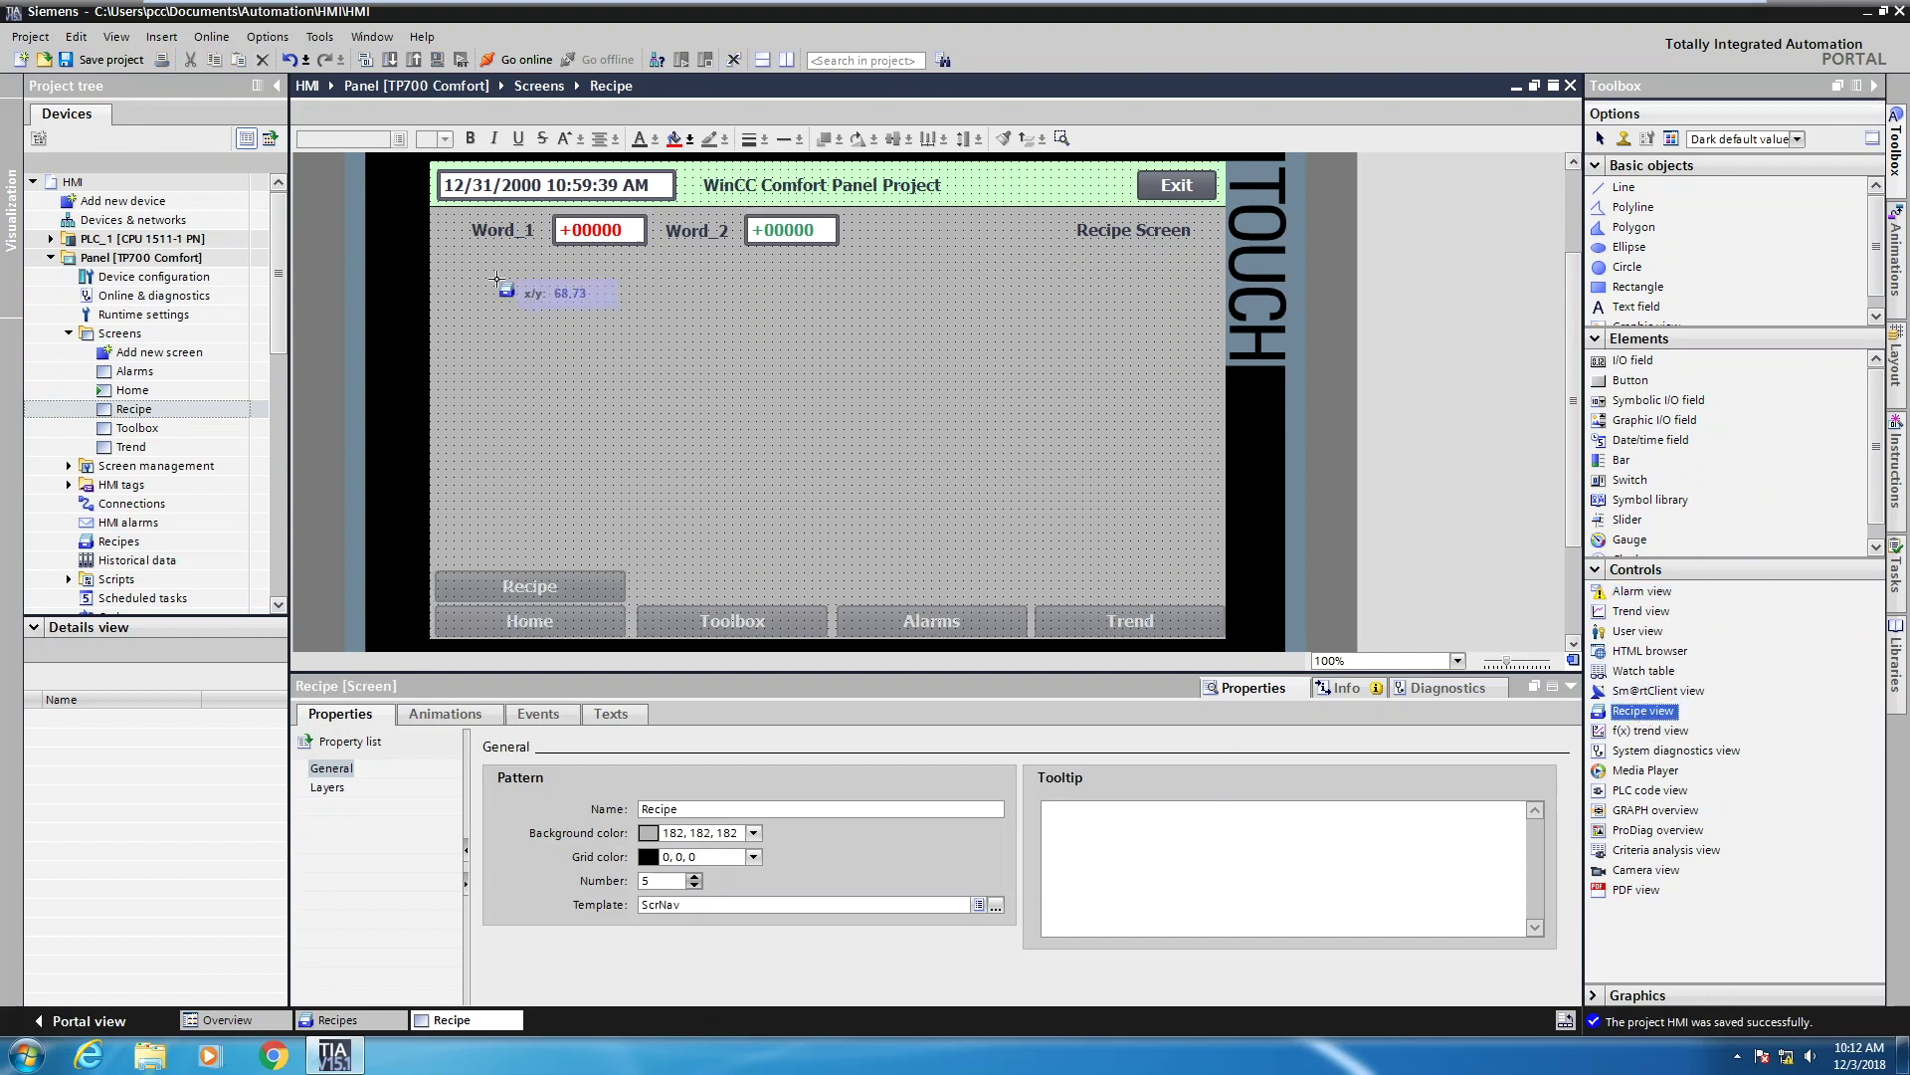
pyautogui.moveTo(474, 302); pyautogui.dragTo(1220, 516)
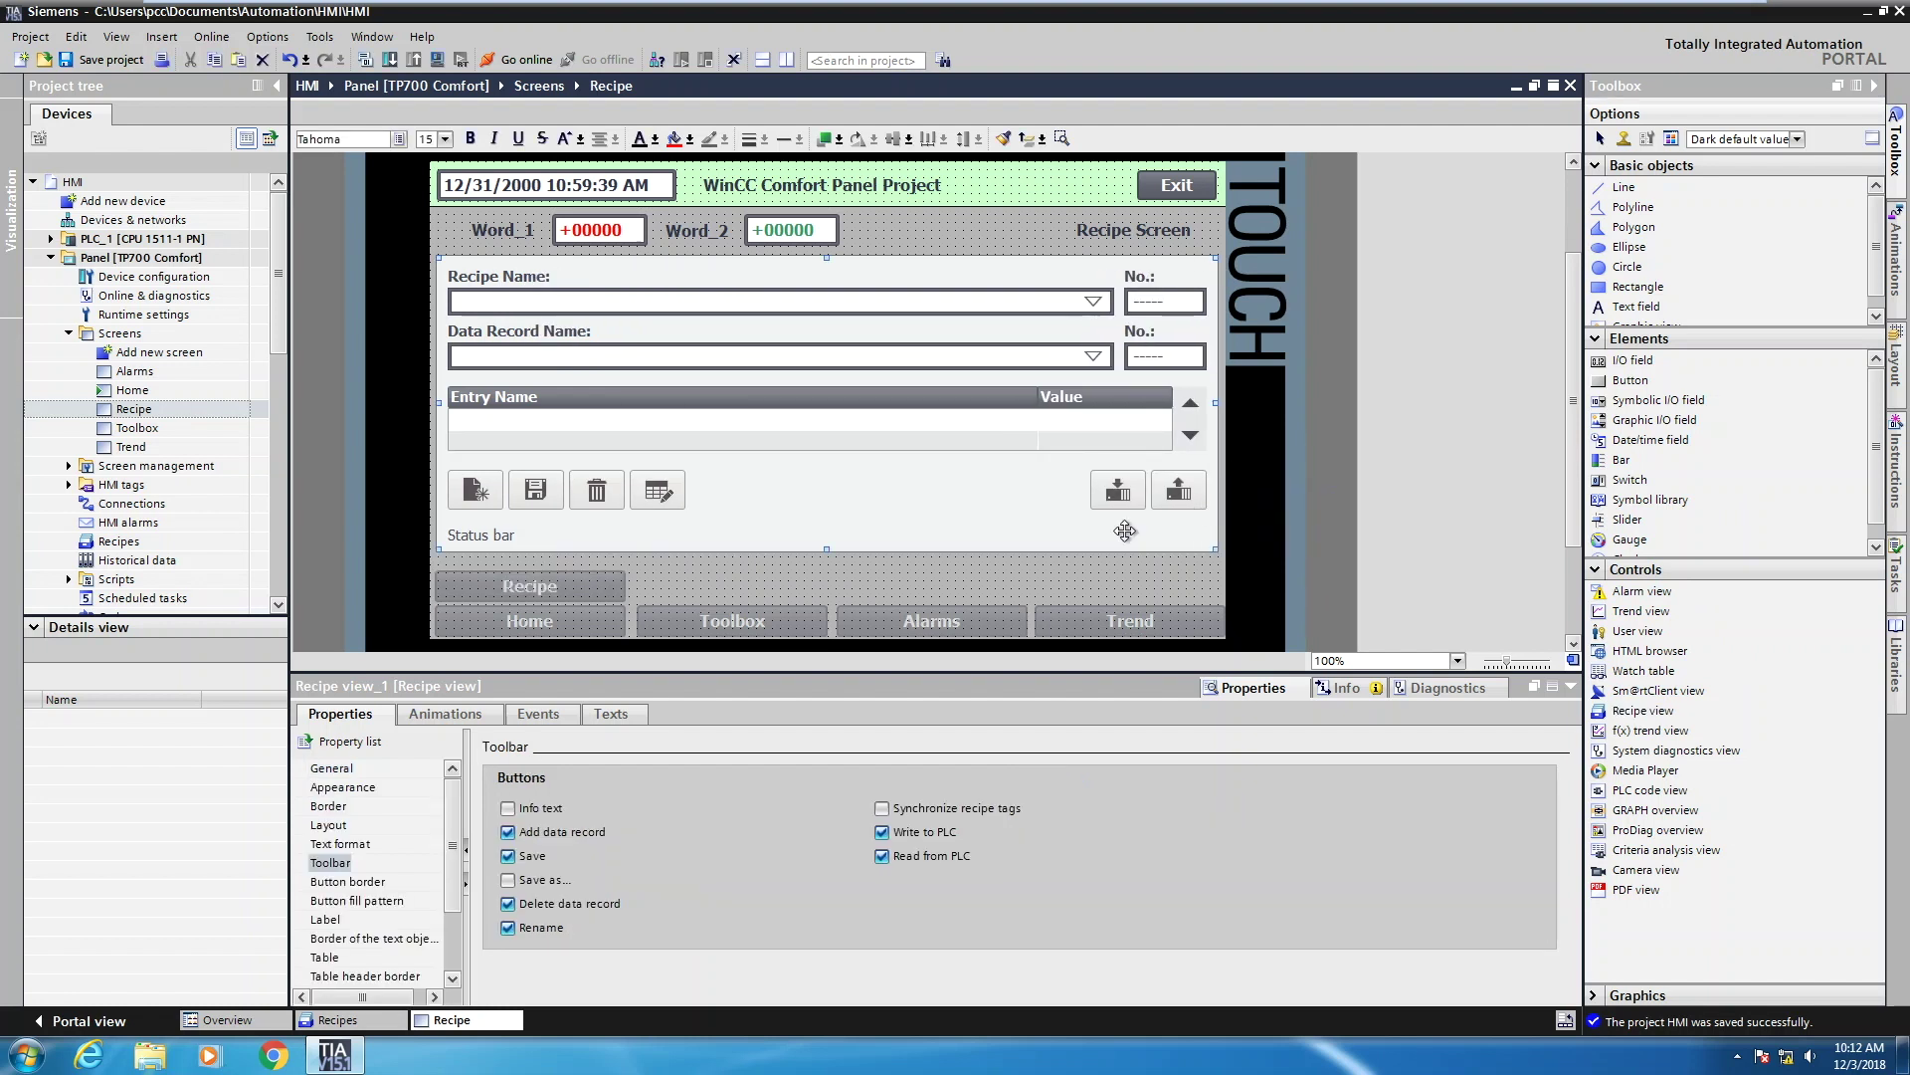
# - Make the recipe view slightly taller and enable its Save as... toolbar button
pyautogui.moveTo(827, 553); pyautogui.dragTo(827, 564)
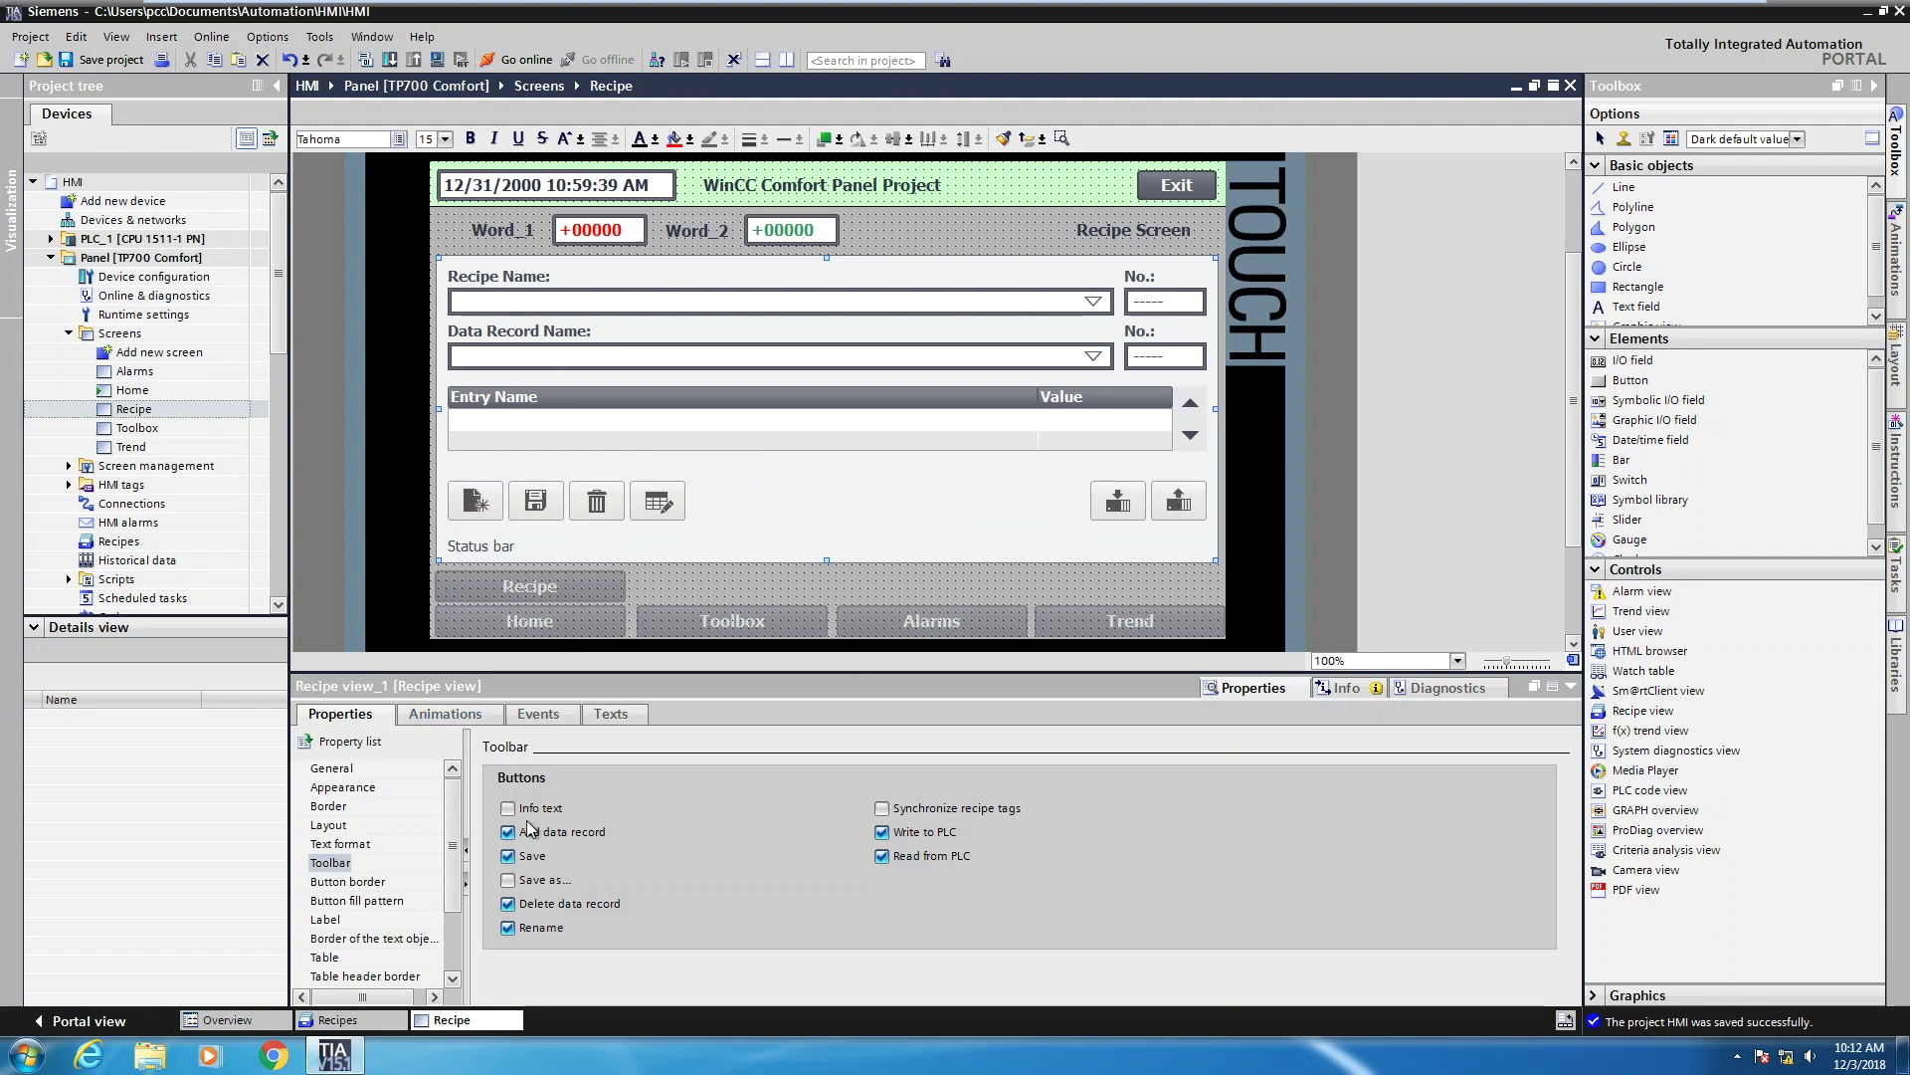
pyautogui.click(325, 865)
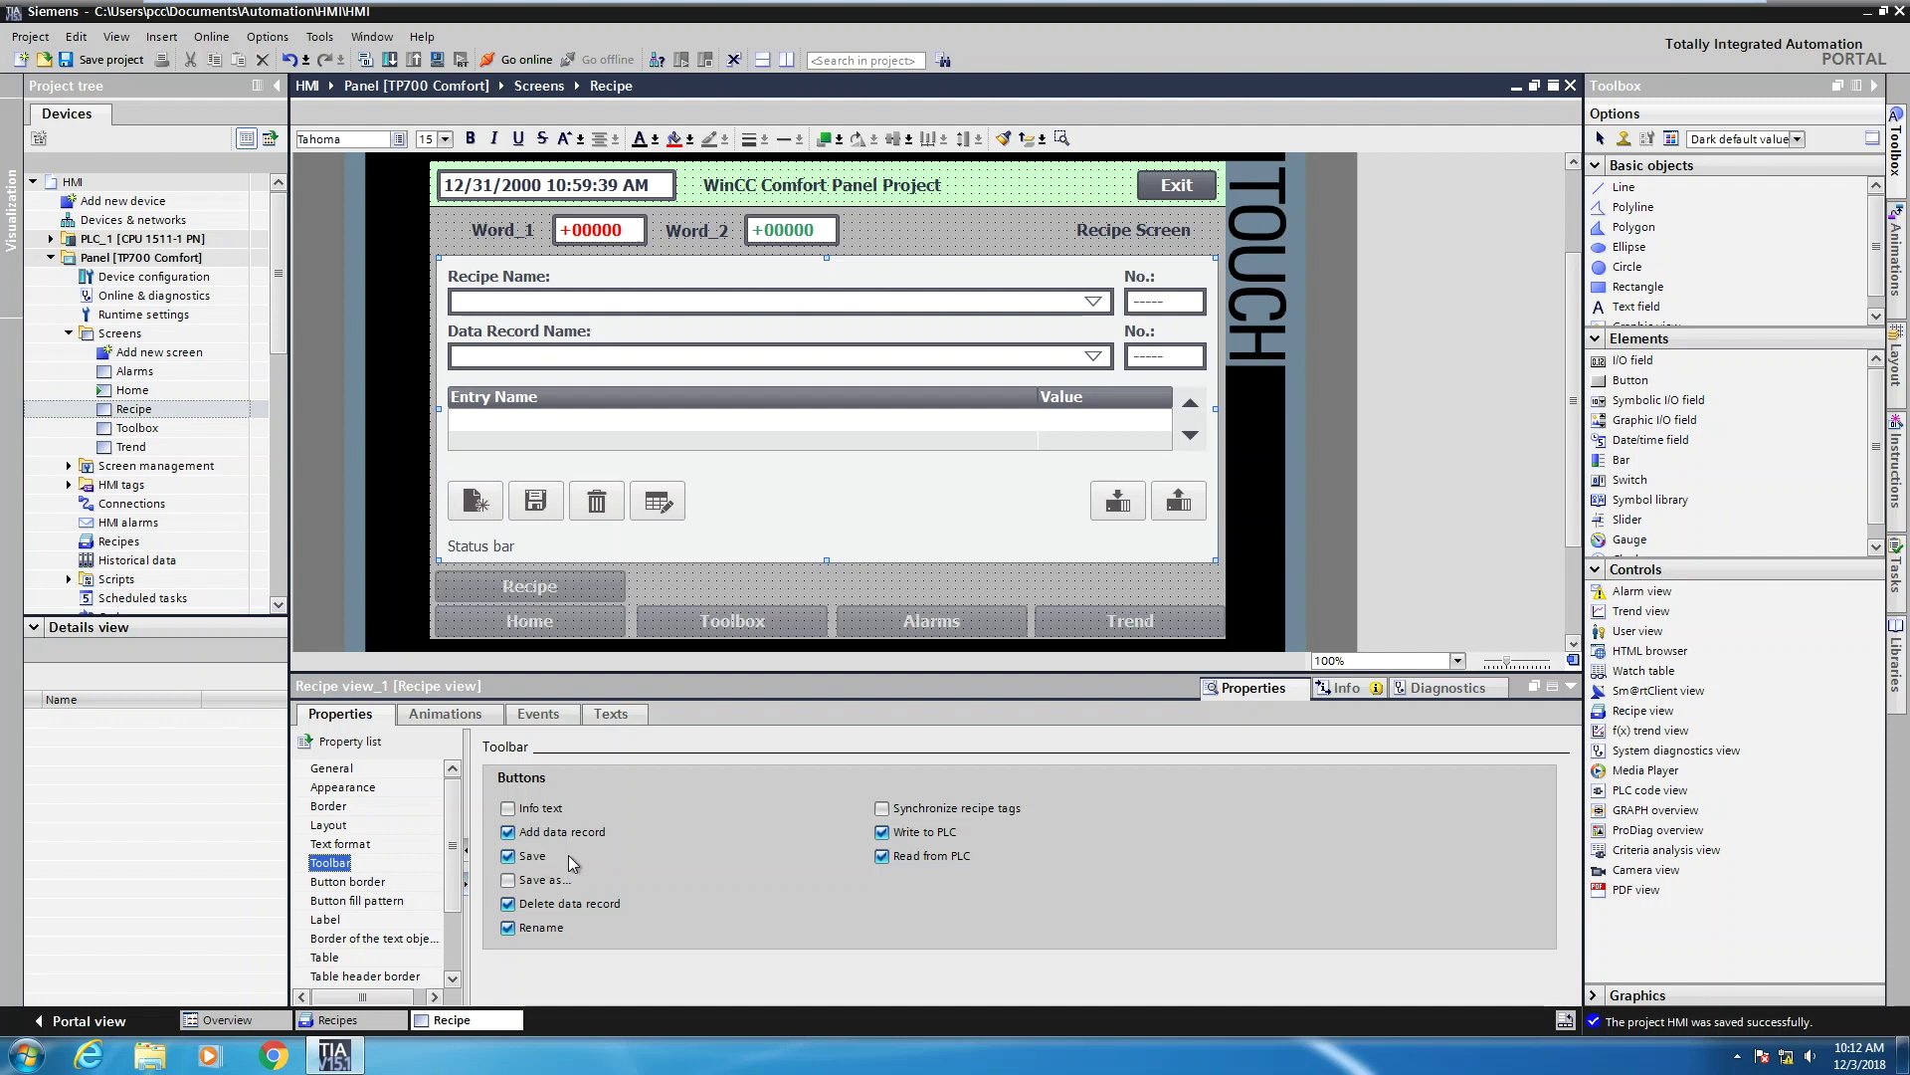
pyautogui.click(507, 881)
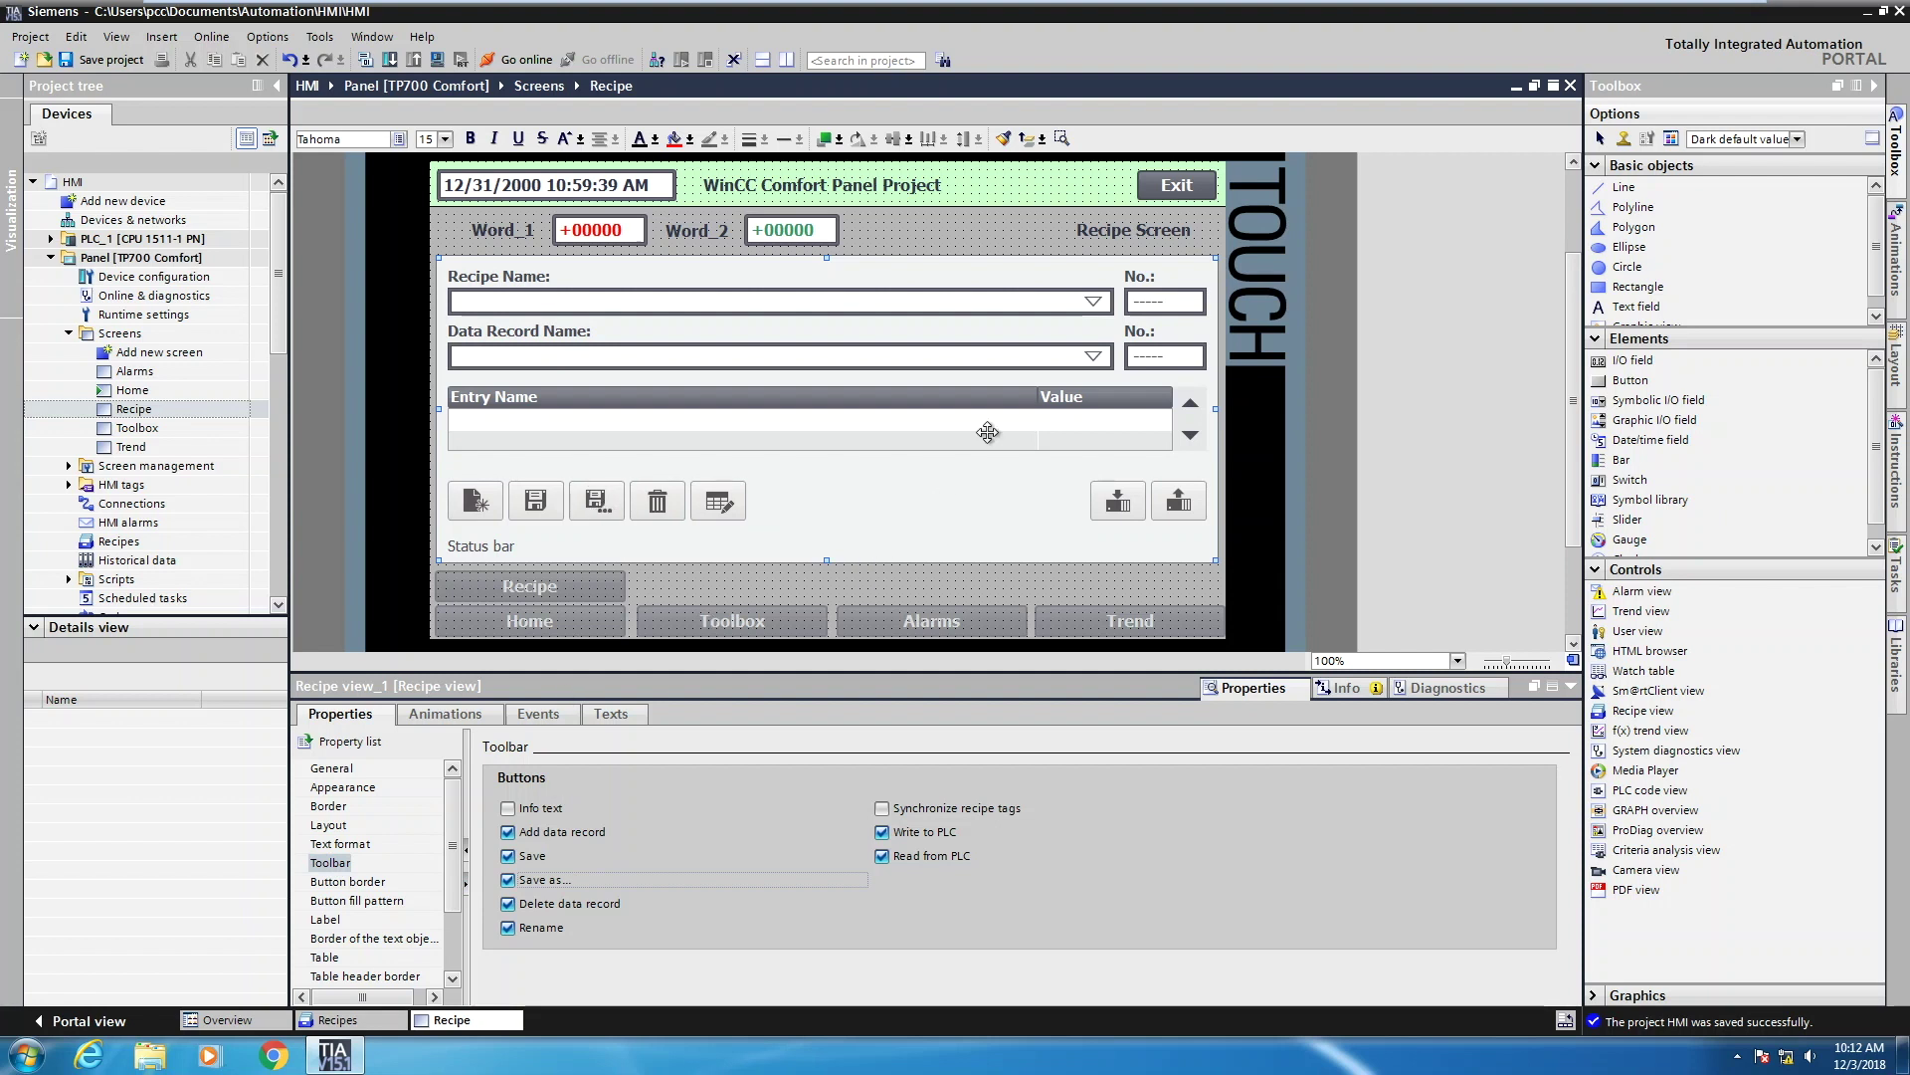
# - Compile the TP700 Comfort panel, run it in simulation, and show the Recipe Screen
pyautogui.click(197, 261)
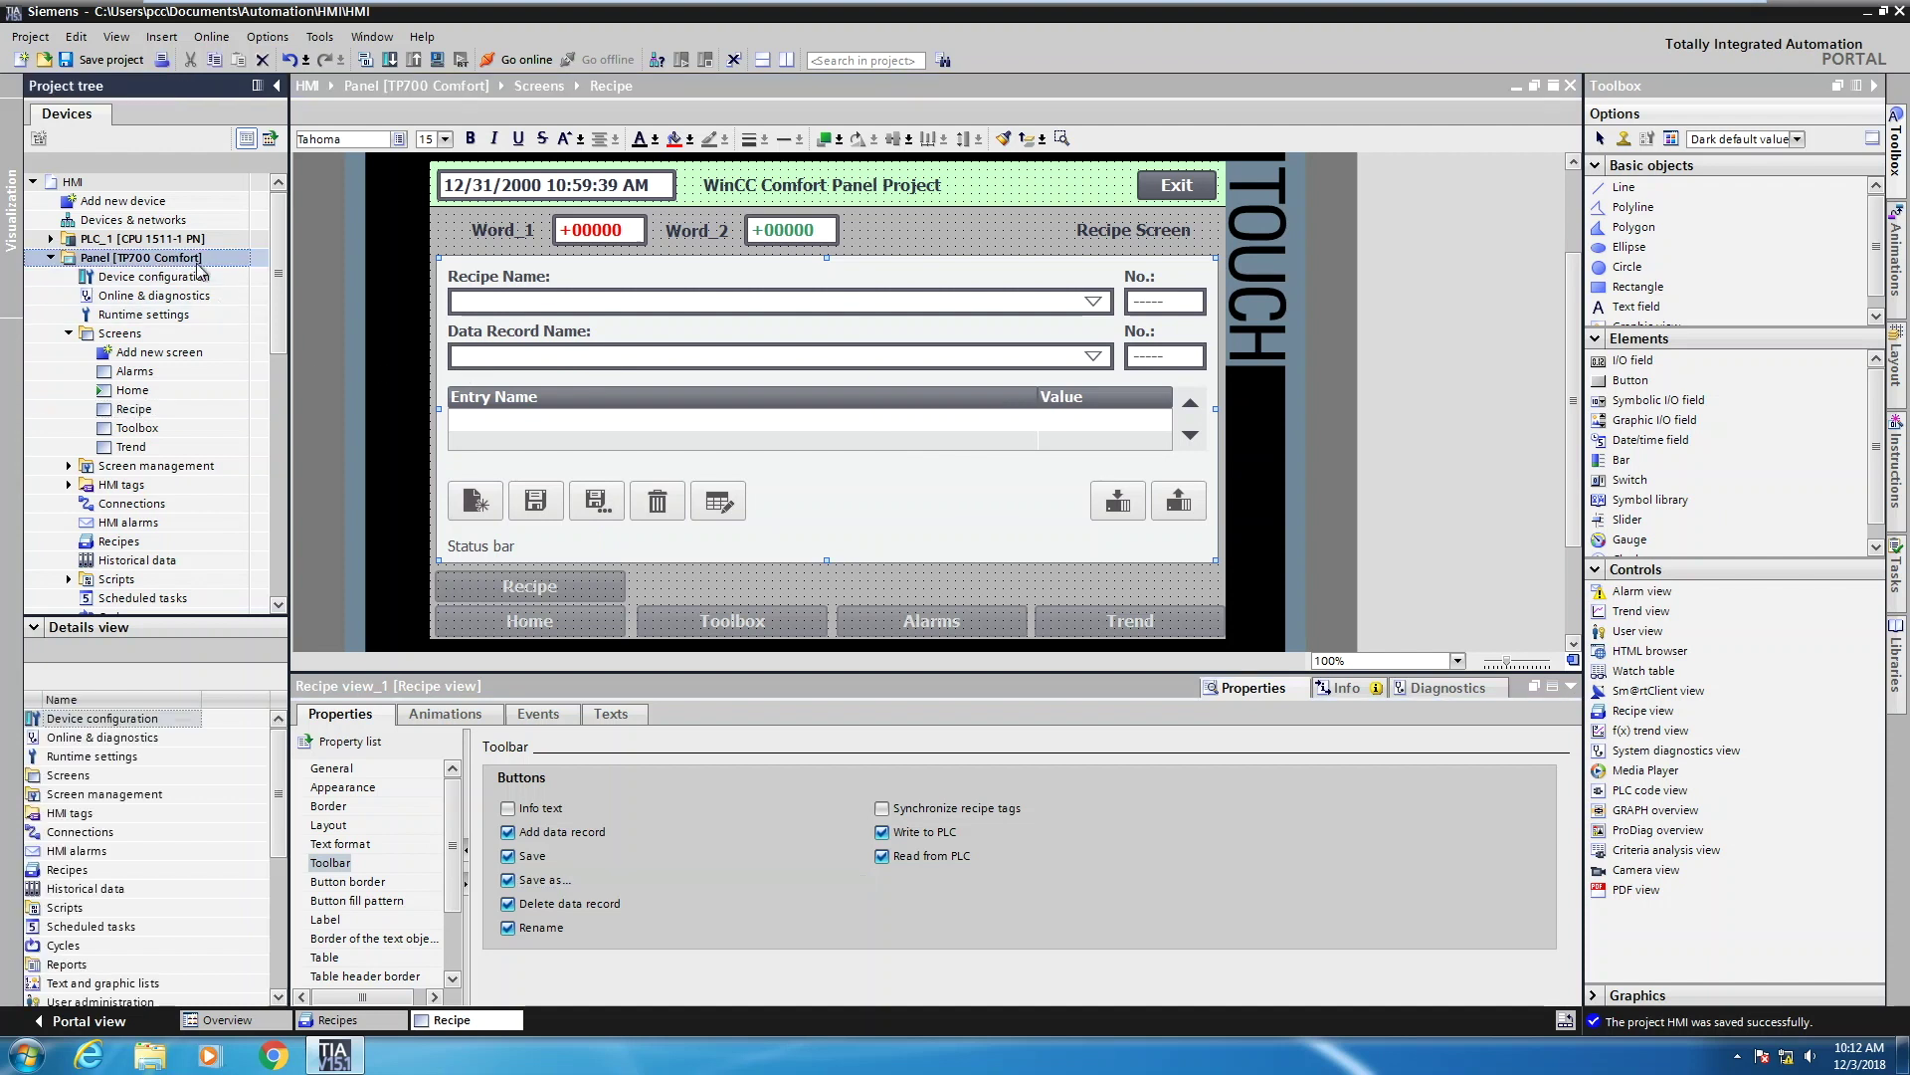
pyautogui.click(438, 60)
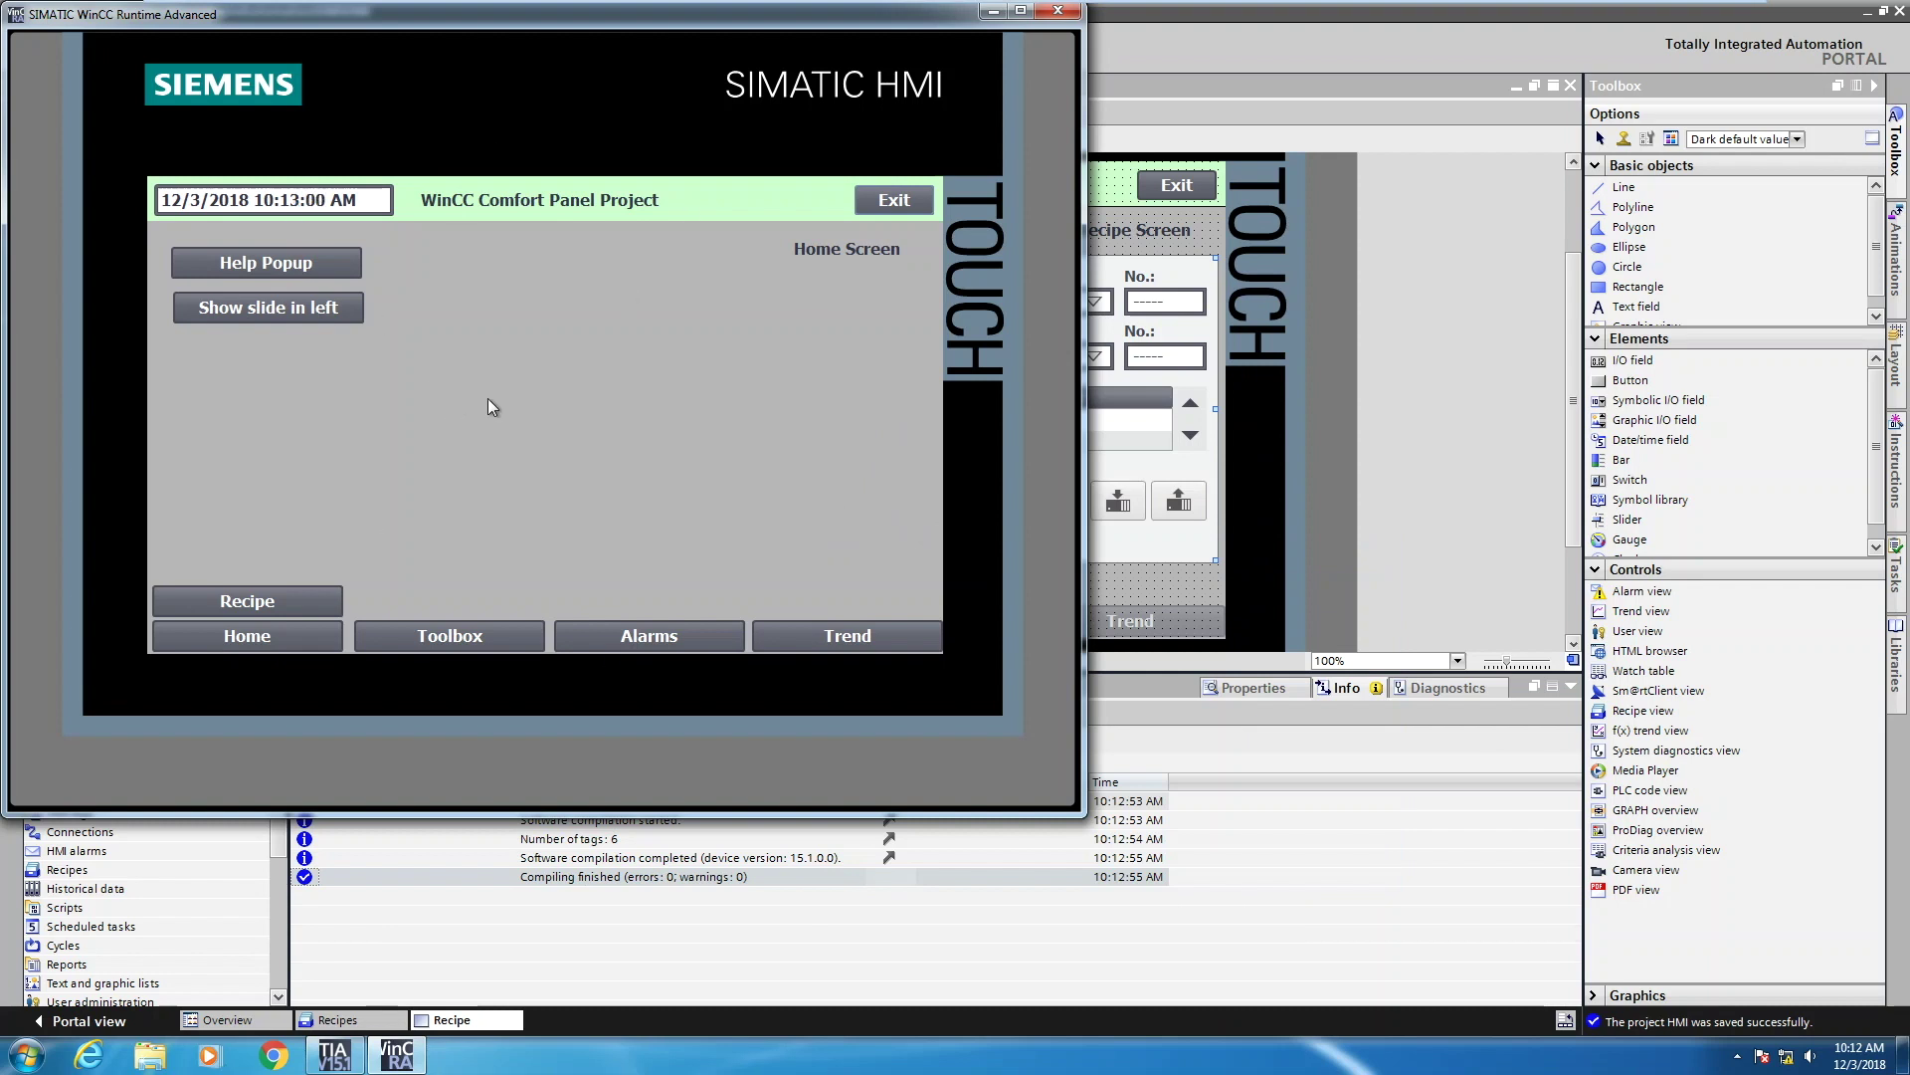
pyautogui.click(283, 603)
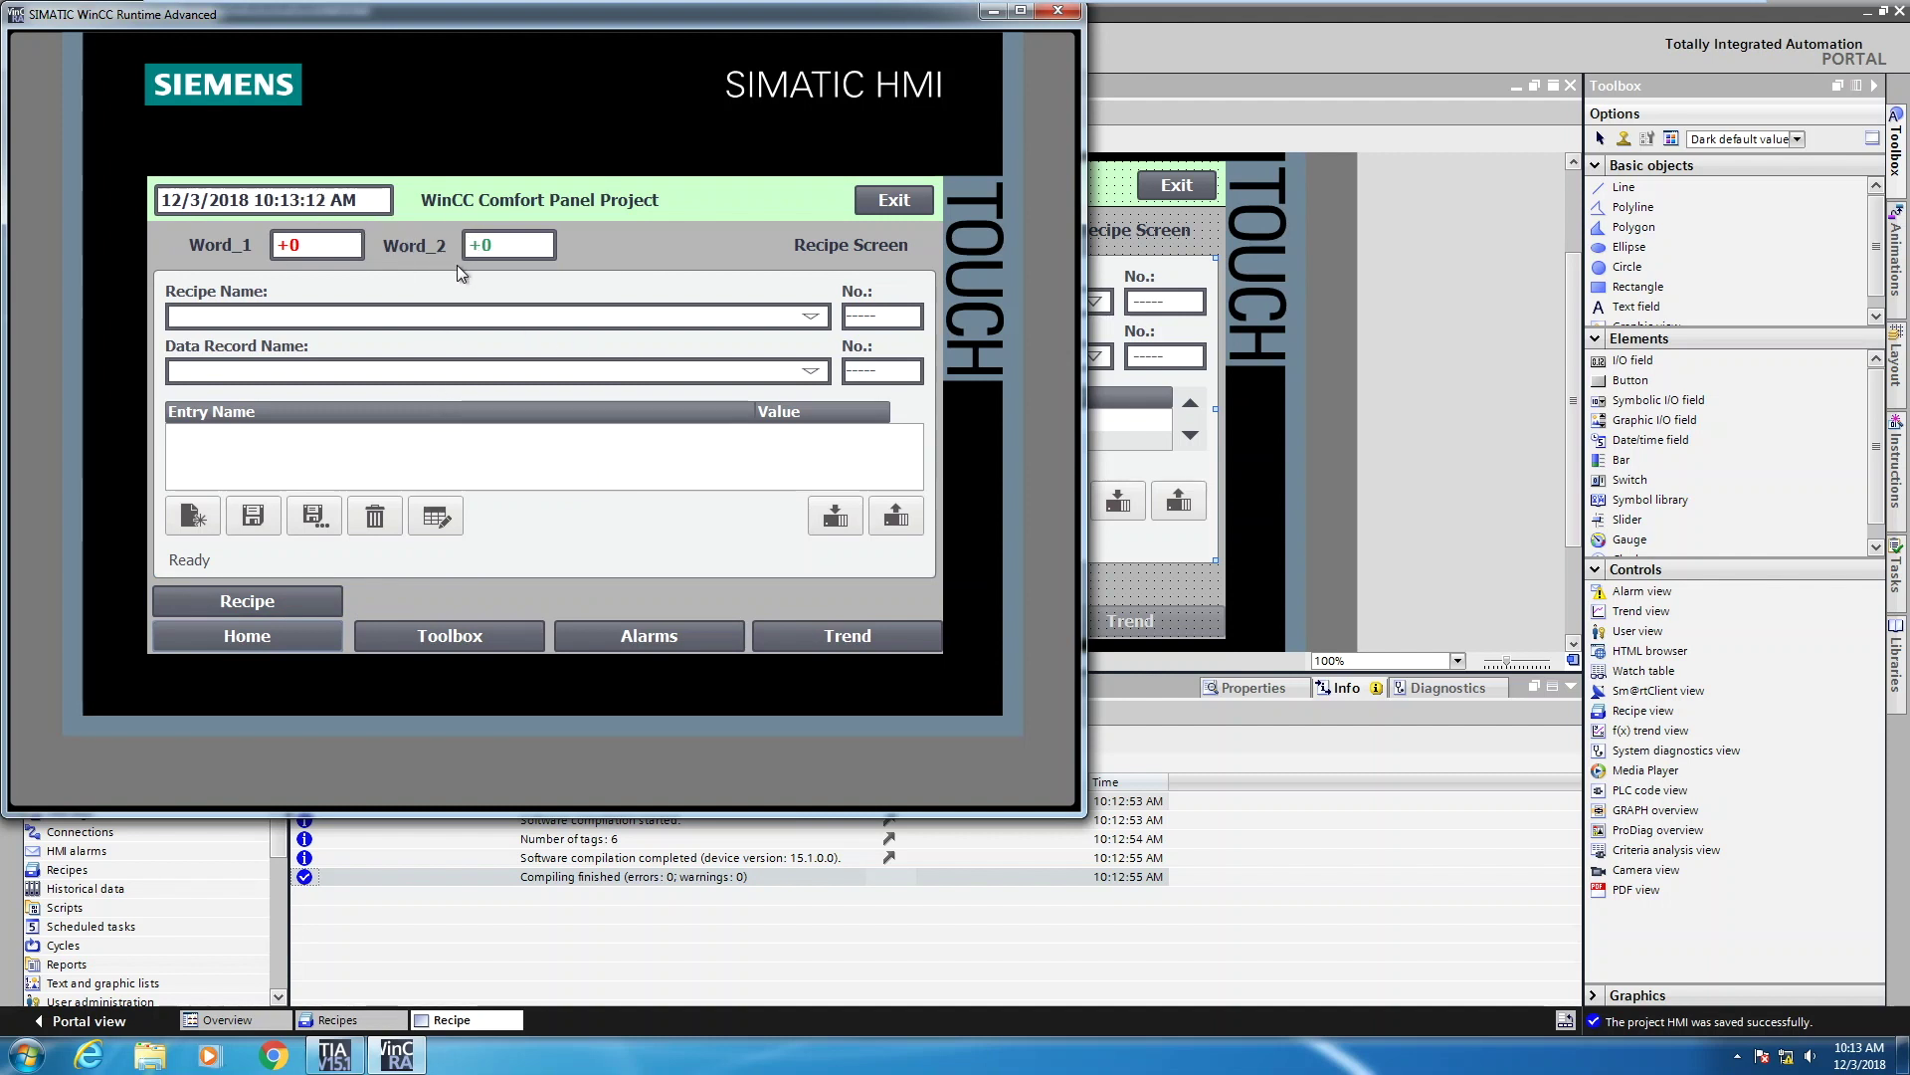
# - Select Recipe_1 and name a new data record rec1
pyautogui.click(229, 318)
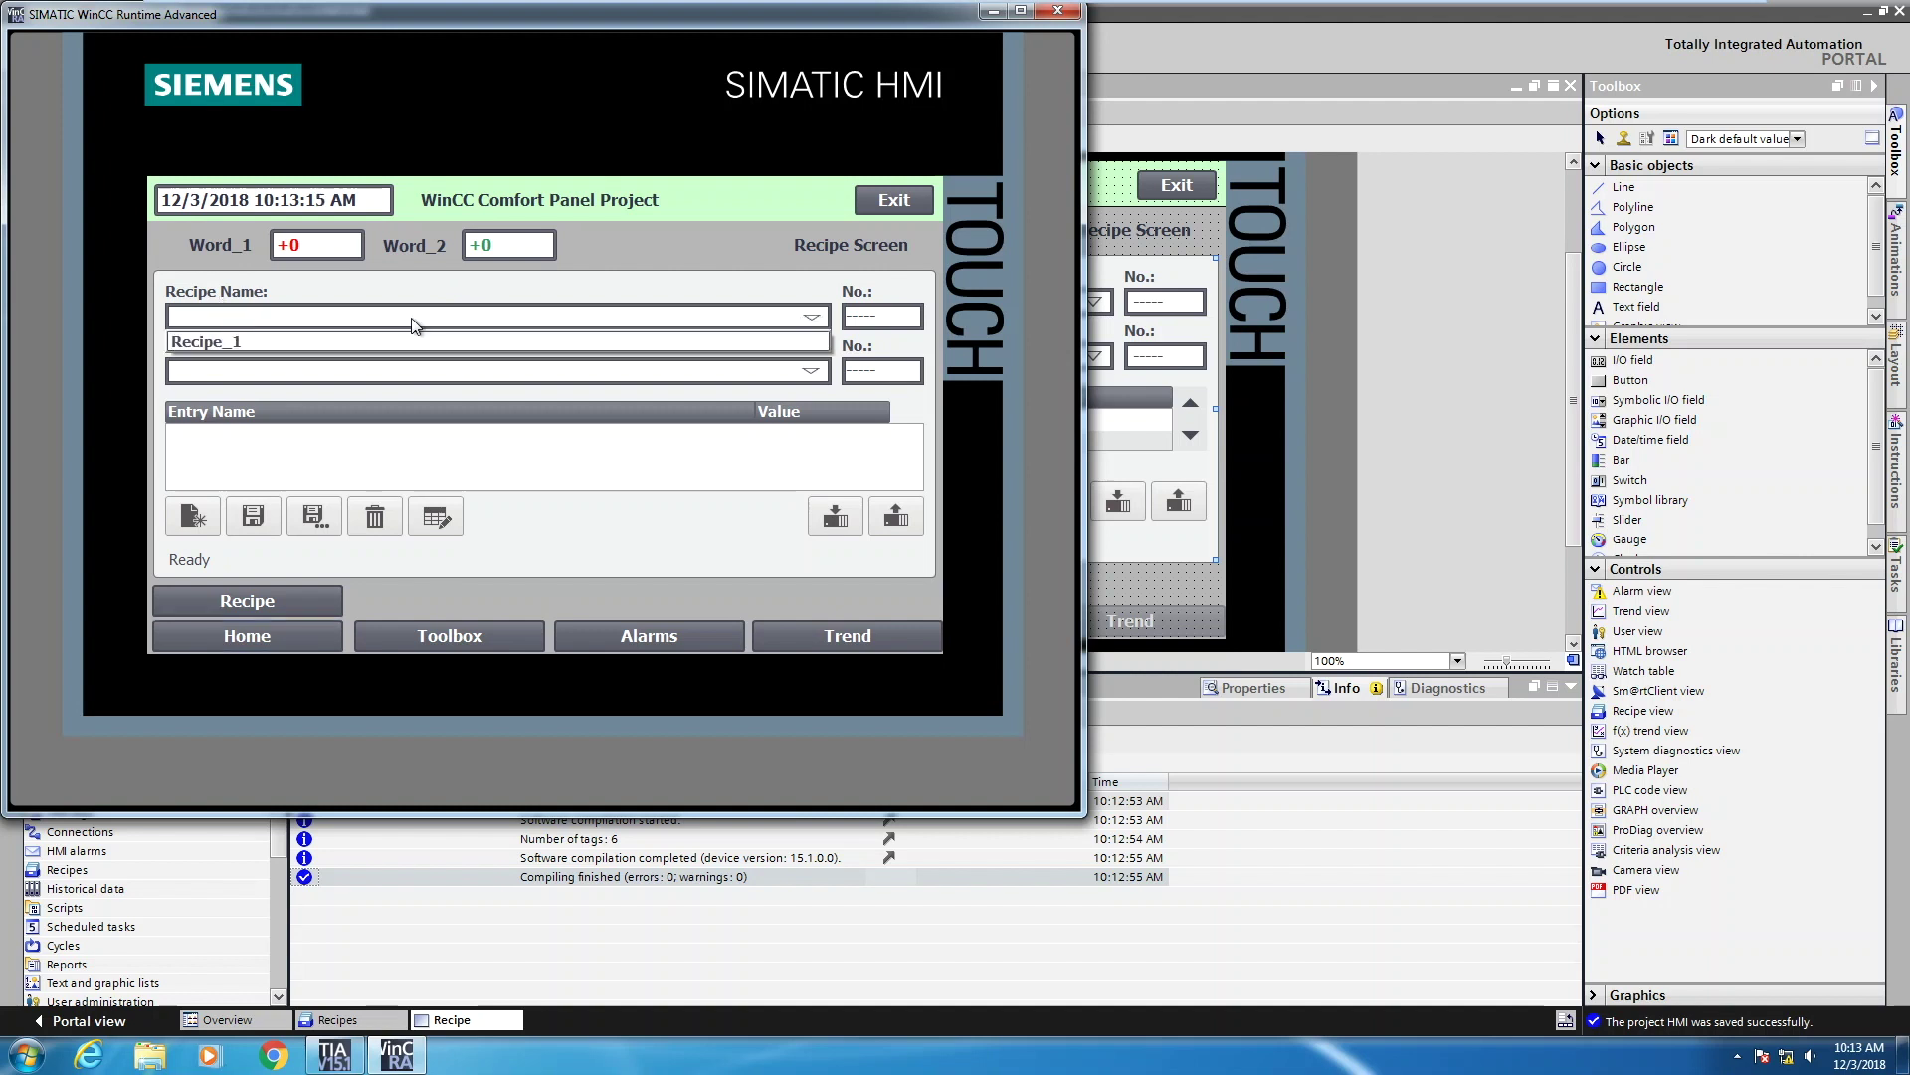
pyautogui.click(249, 336)
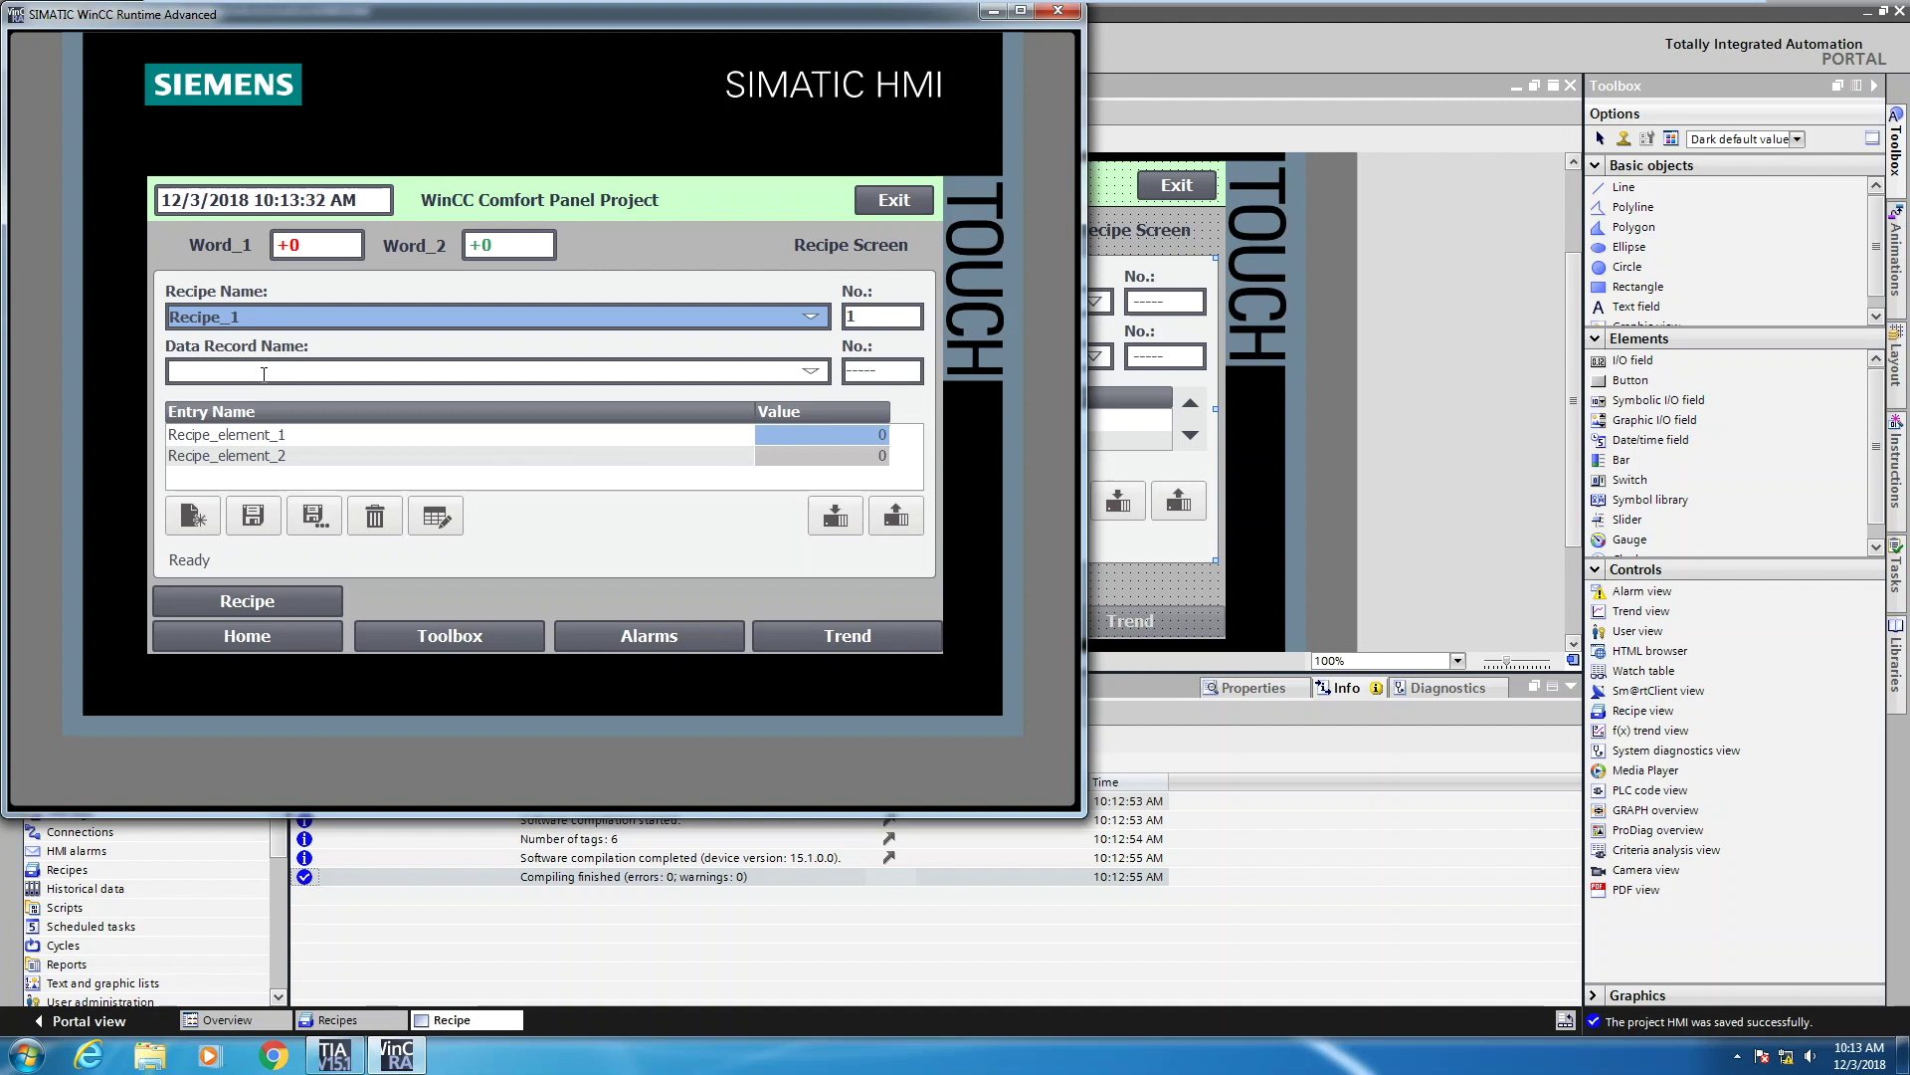
pyautogui.click(264, 373)
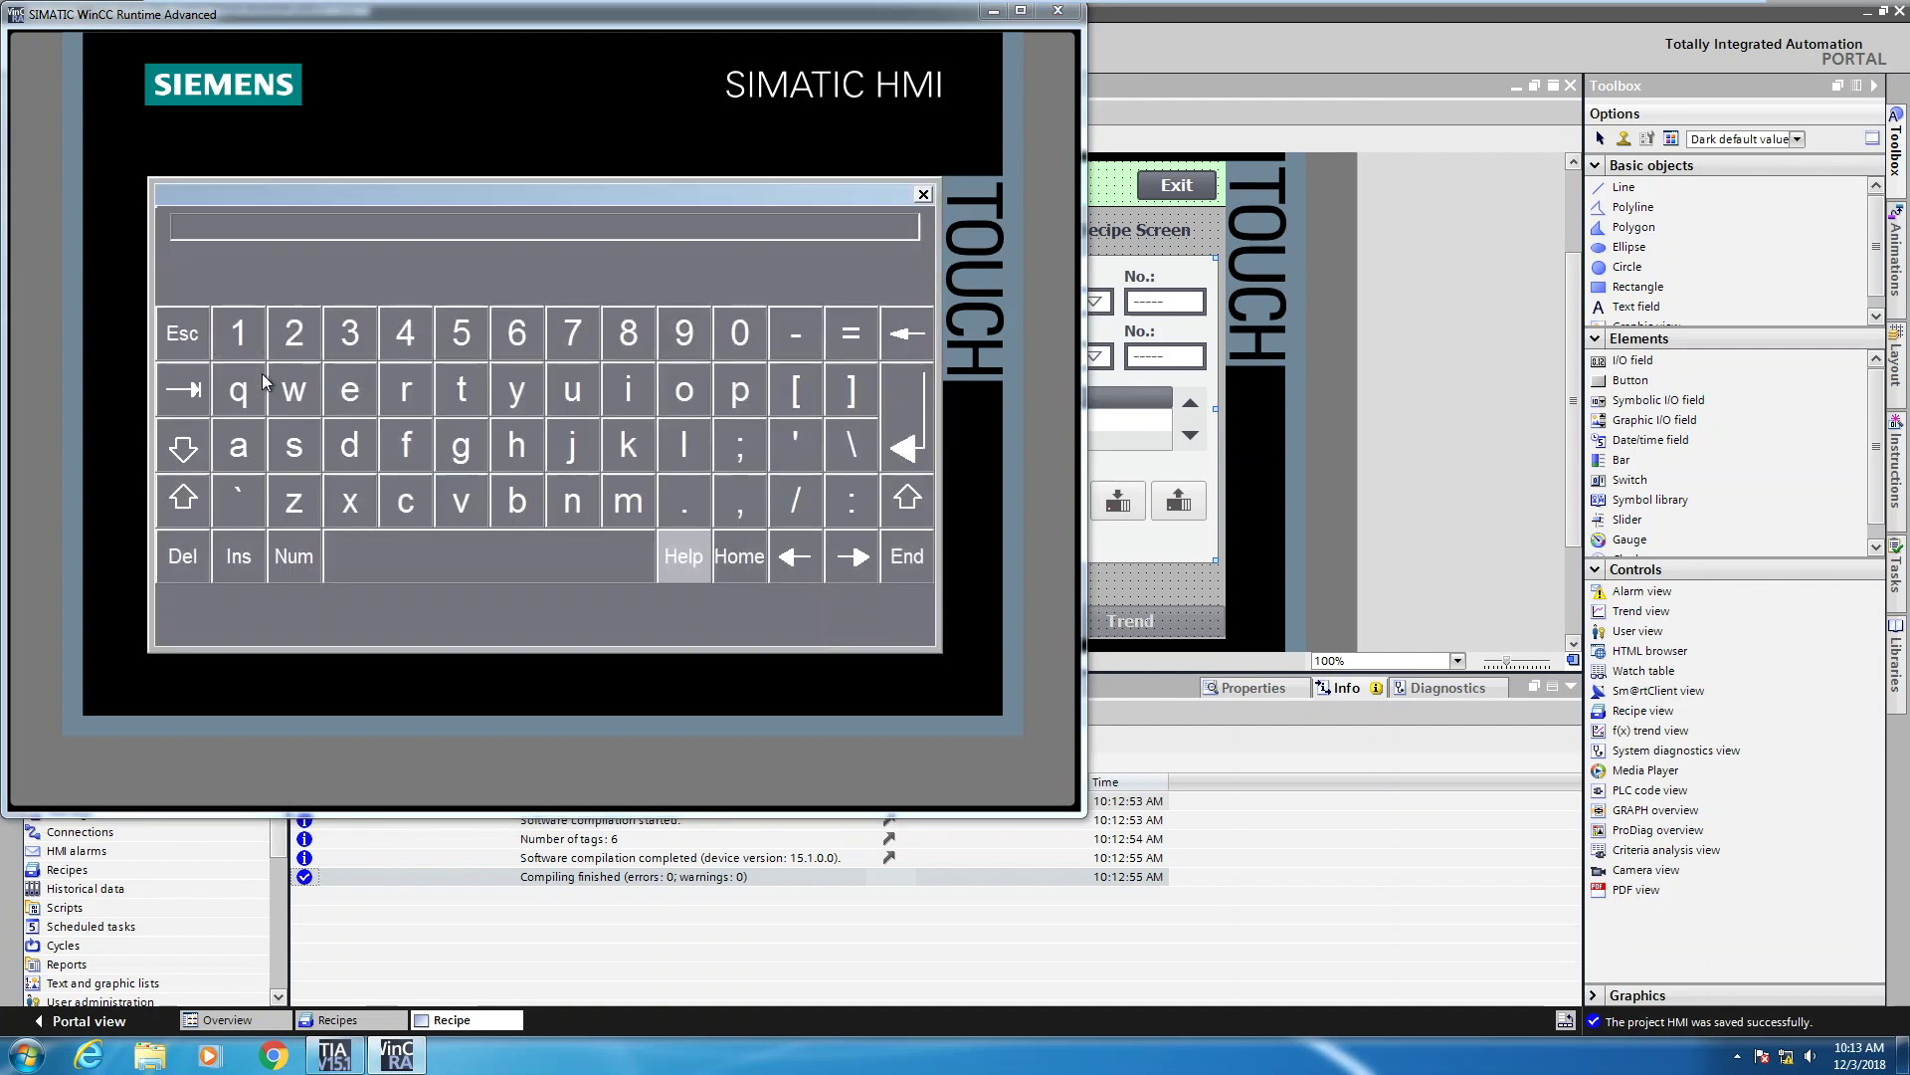
pyautogui.click(406, 389)
pyautogui.click(338, 391)
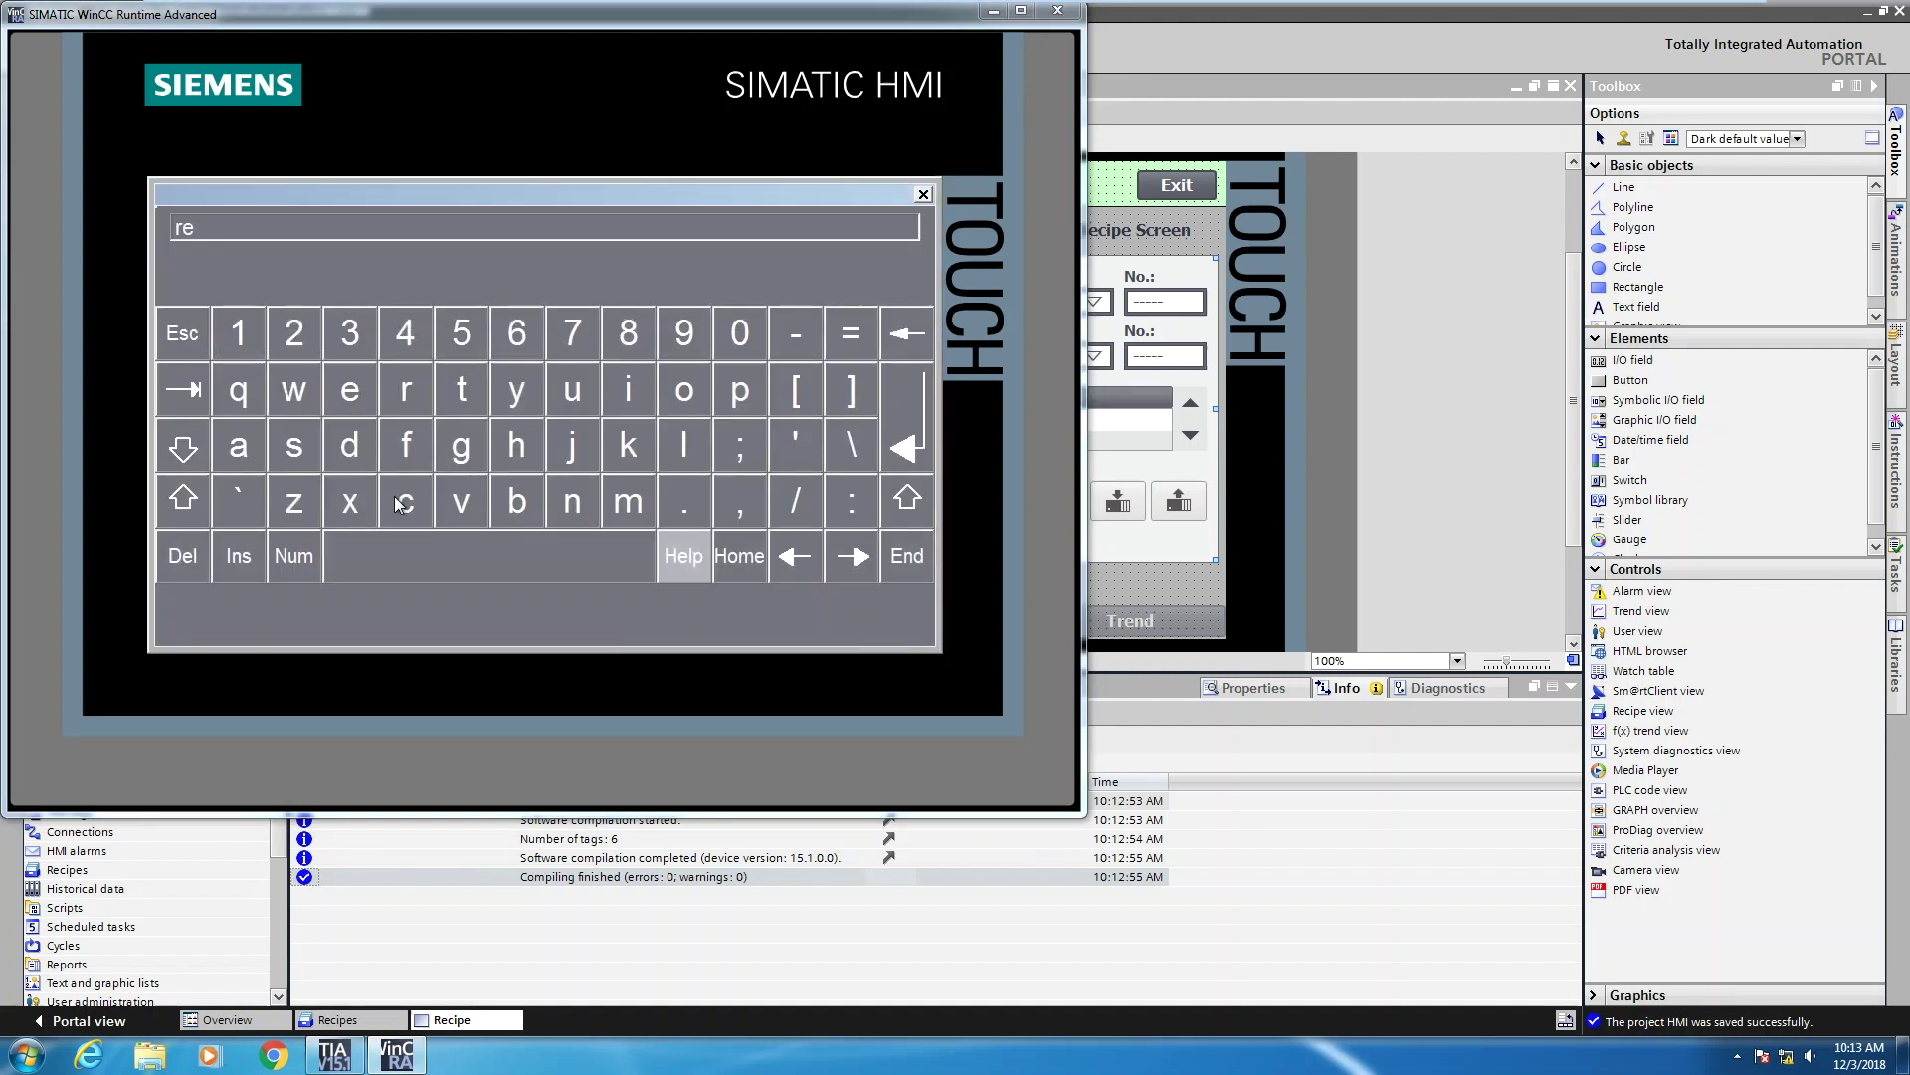
pyautogui.click(406, 501)
pyautogui.click(239, 332)
pyautogui.click(907, 444)
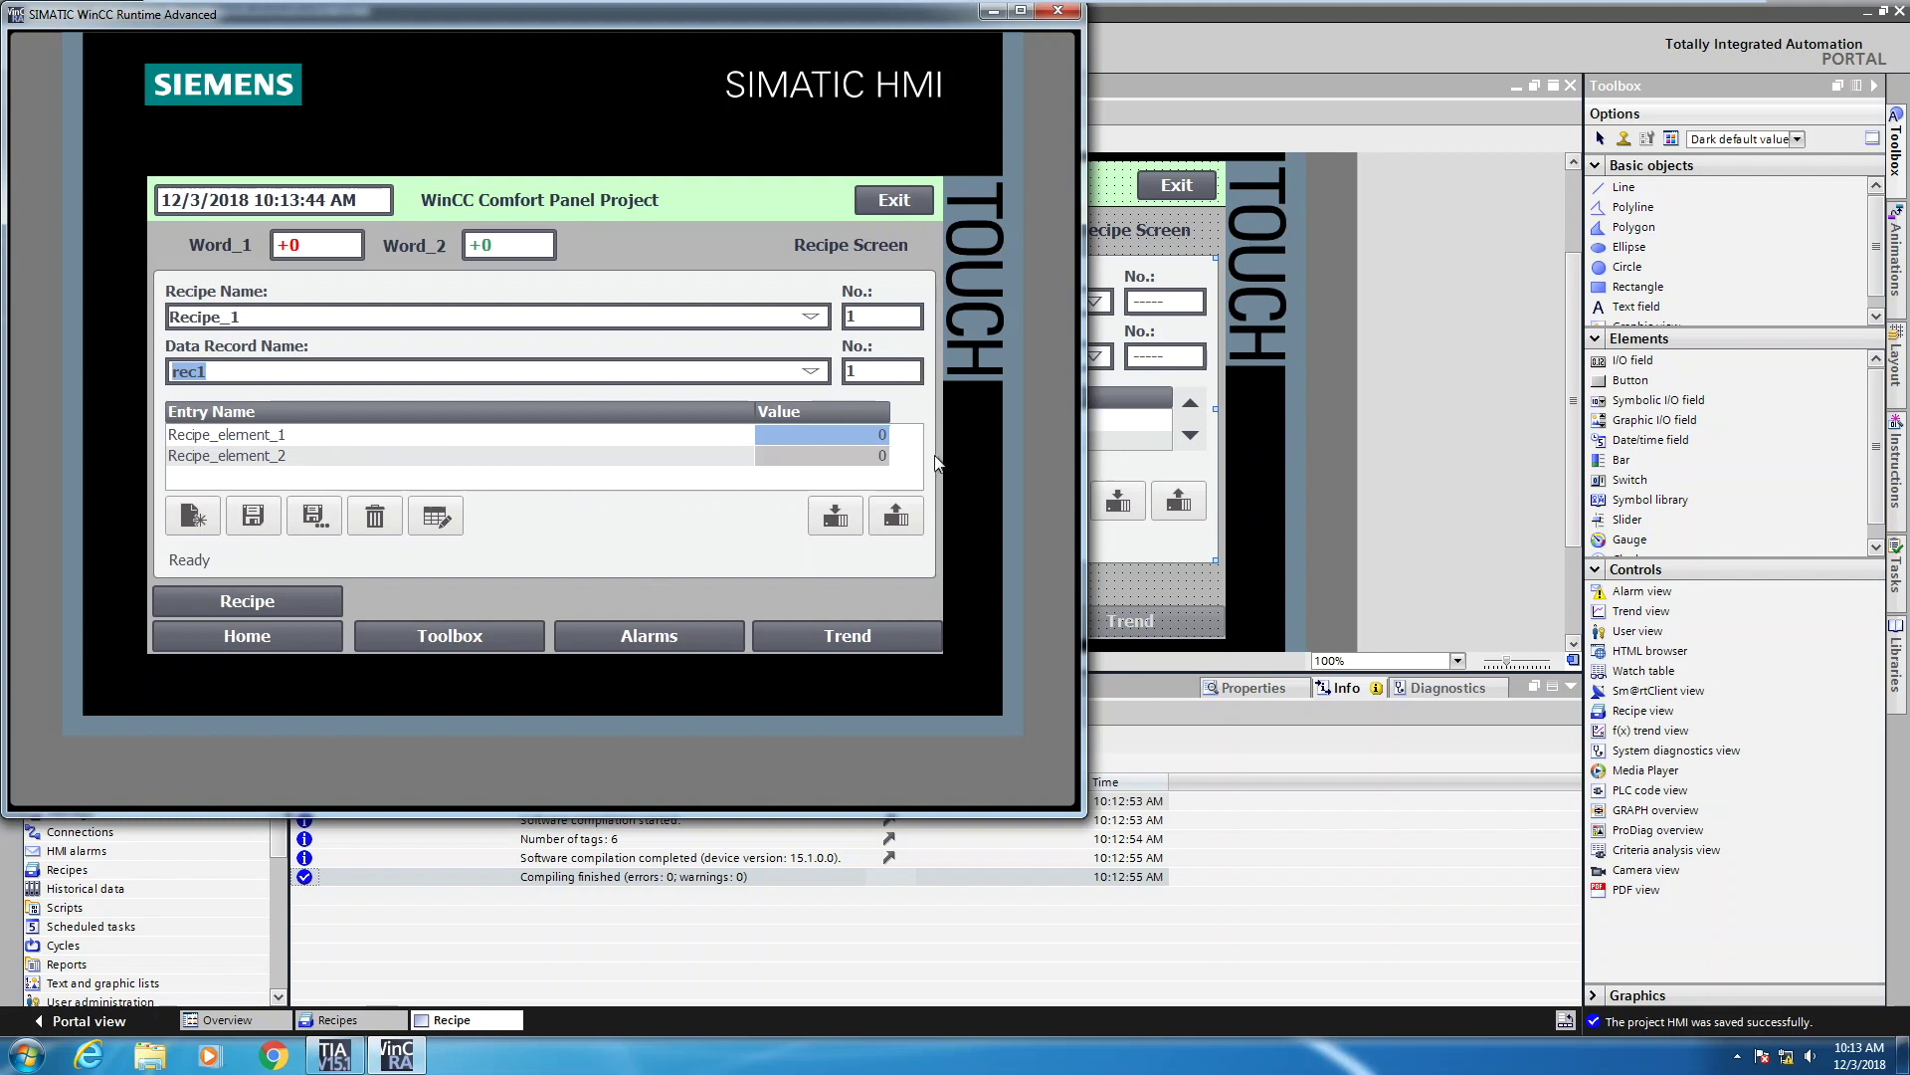
# - Enter 10 and 20 for the two elements, save rec1, and download it to the PLC
pyautogui.click(874, 433)
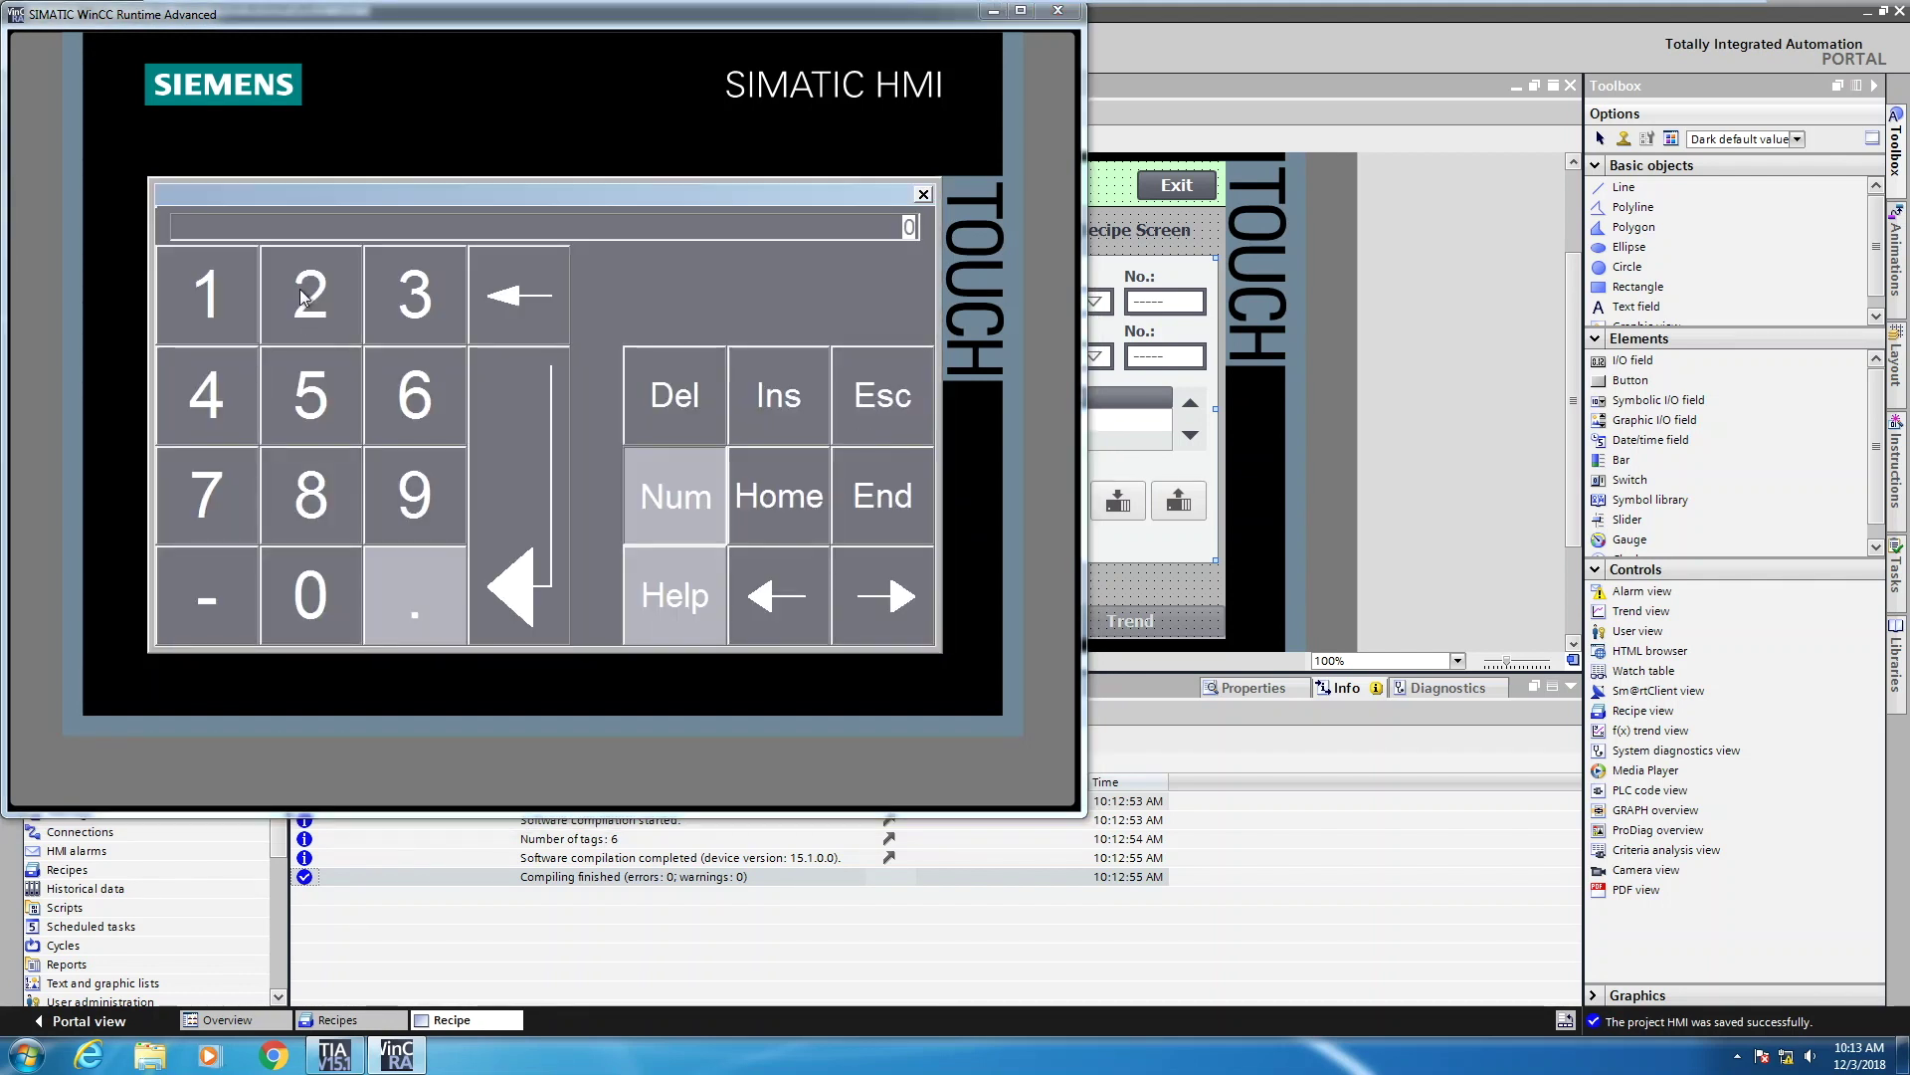
pyautogui.click(251, 299)
pyautogui.click(349, 602)
pyautogui.click(507, 532)
pyautogui.click(879, 458)
pyautogui.click(319, 310)
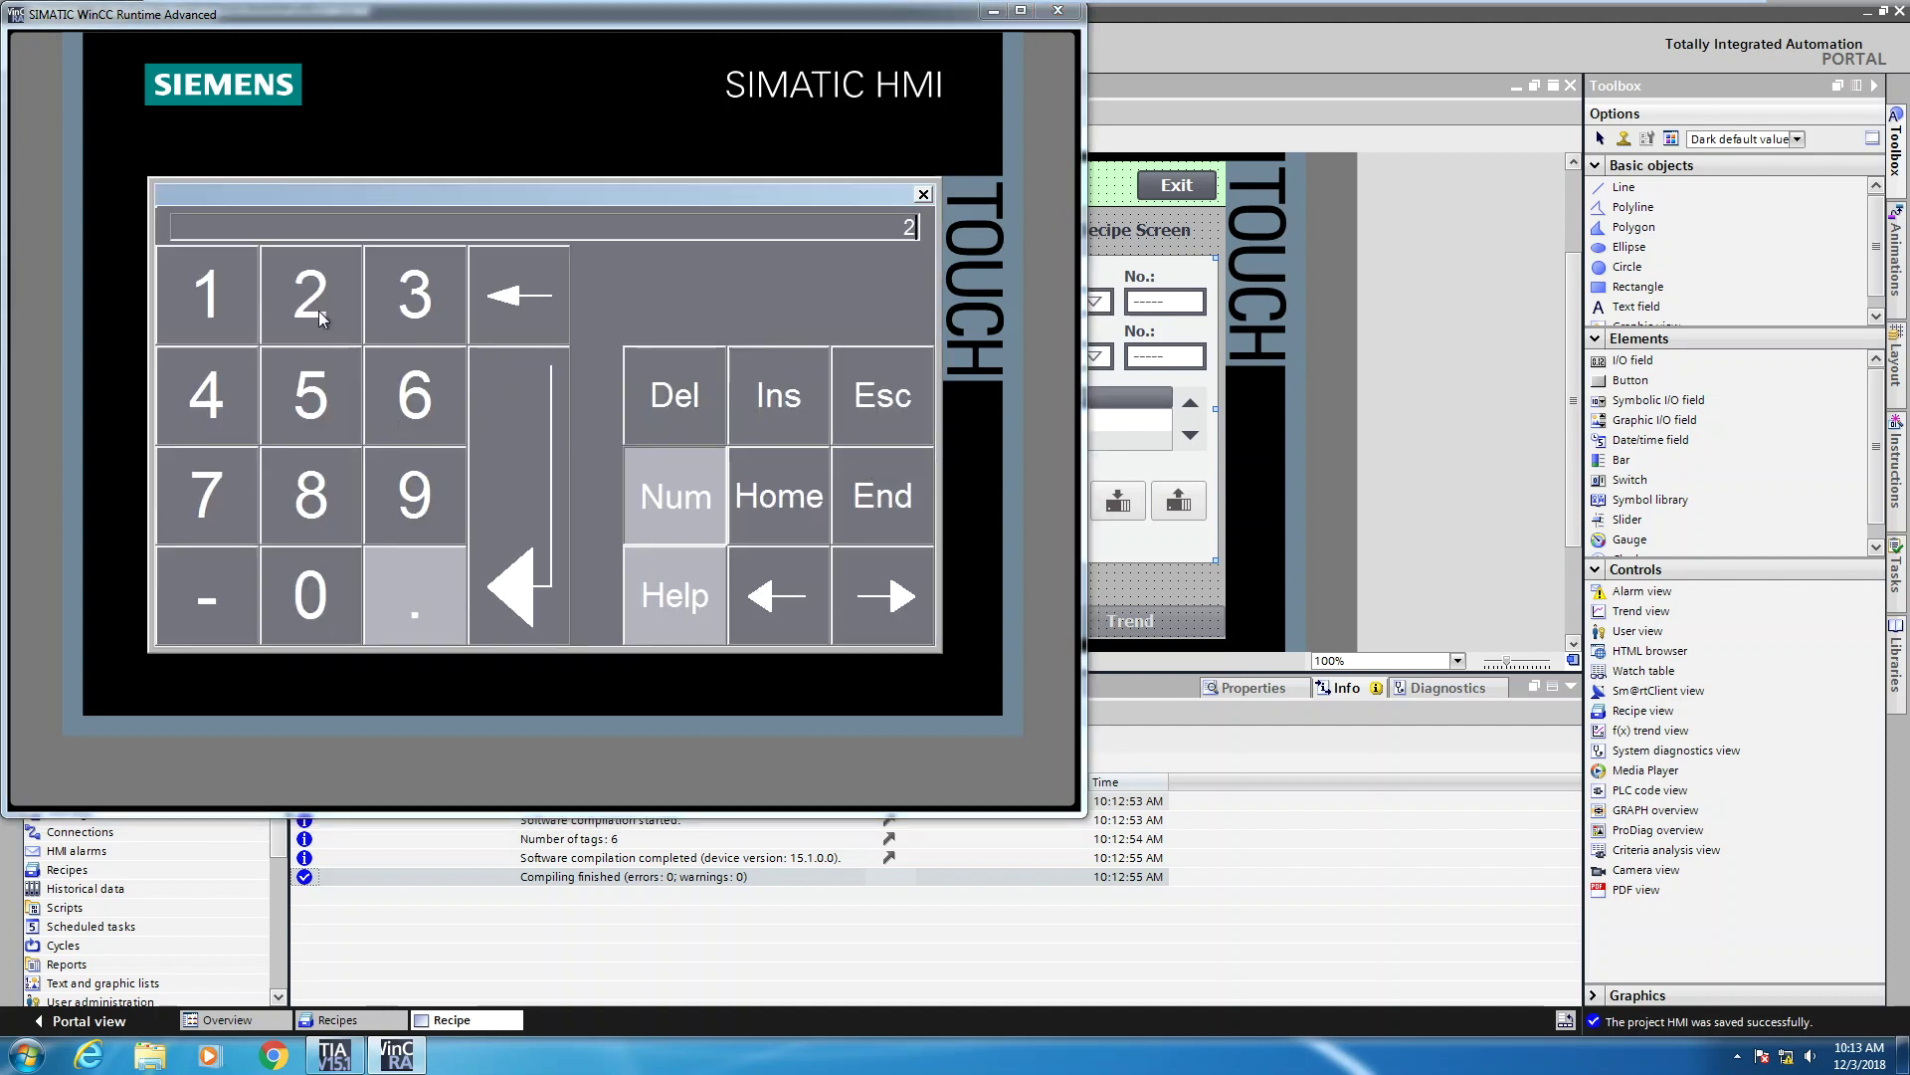
pyautogui.click(344, 587)
pyautogui.click(511, 498)
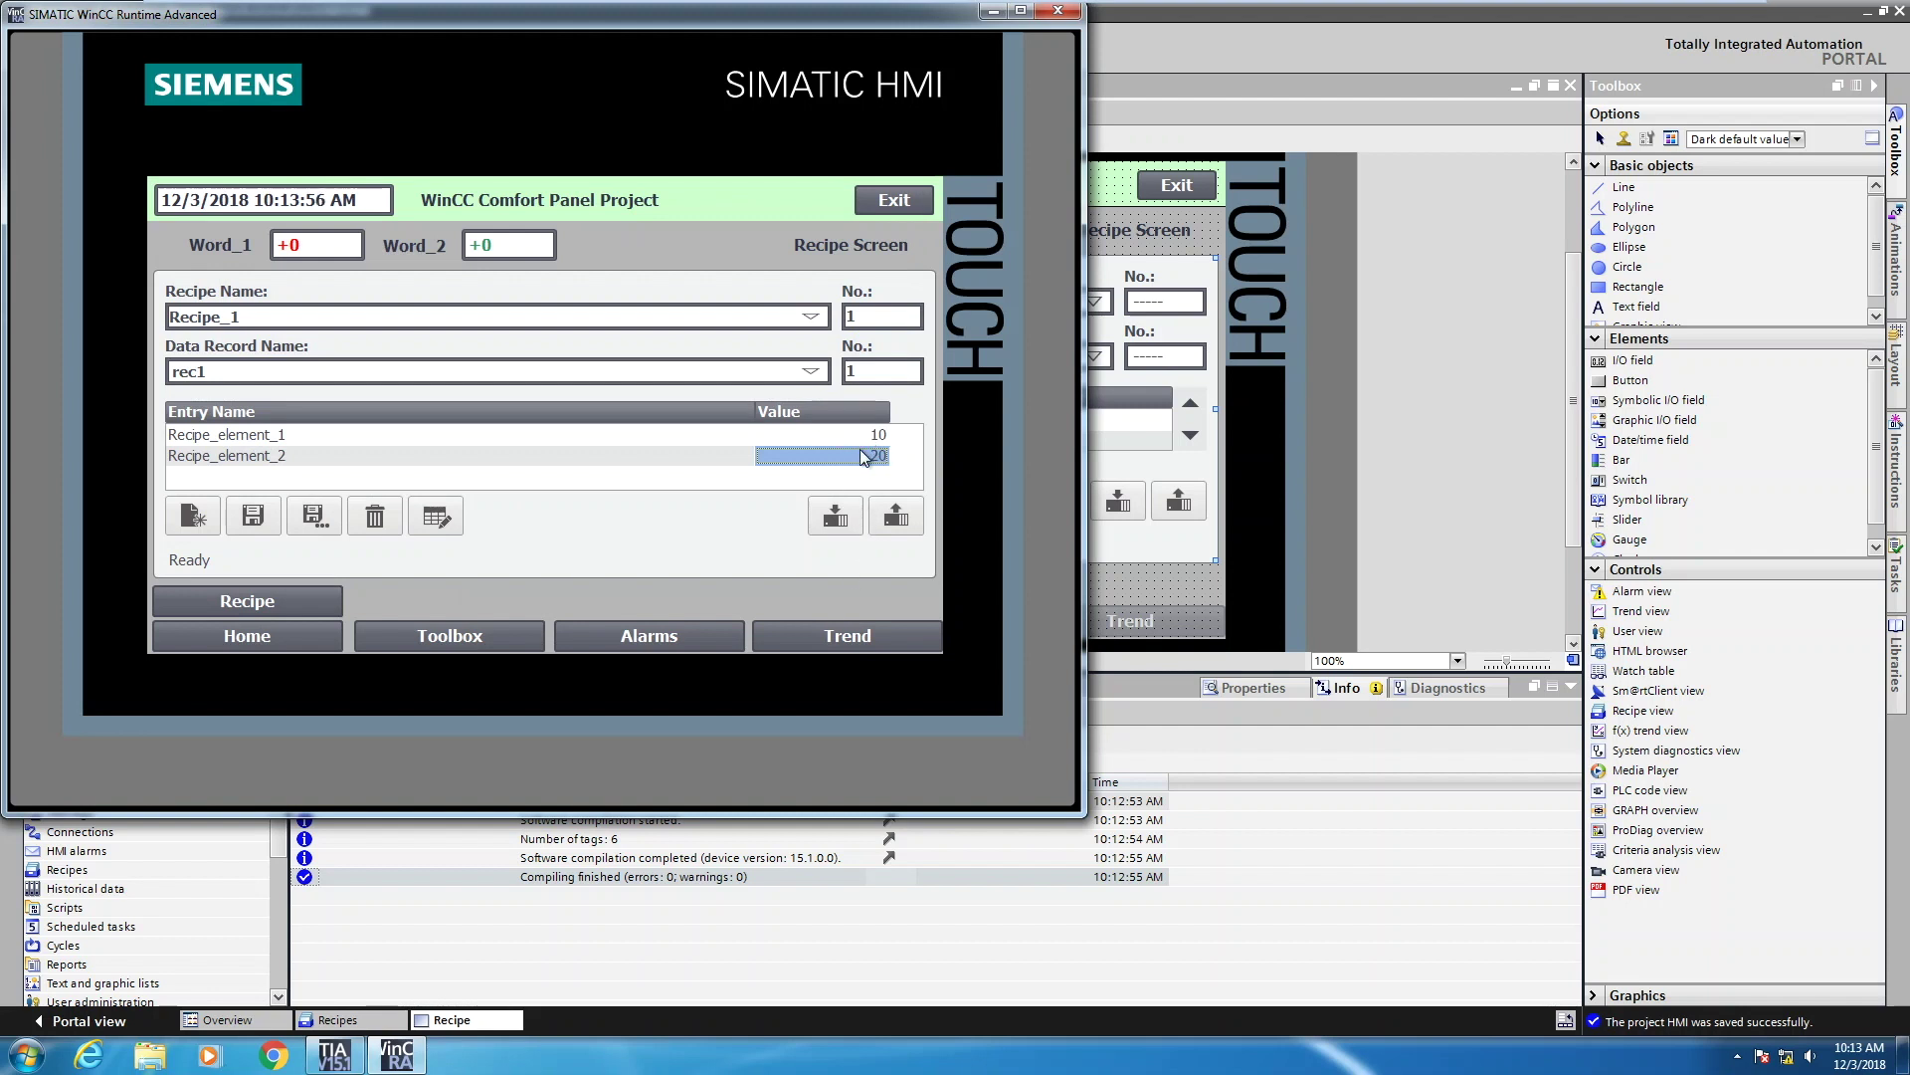
pyautogui.click(266, 519)
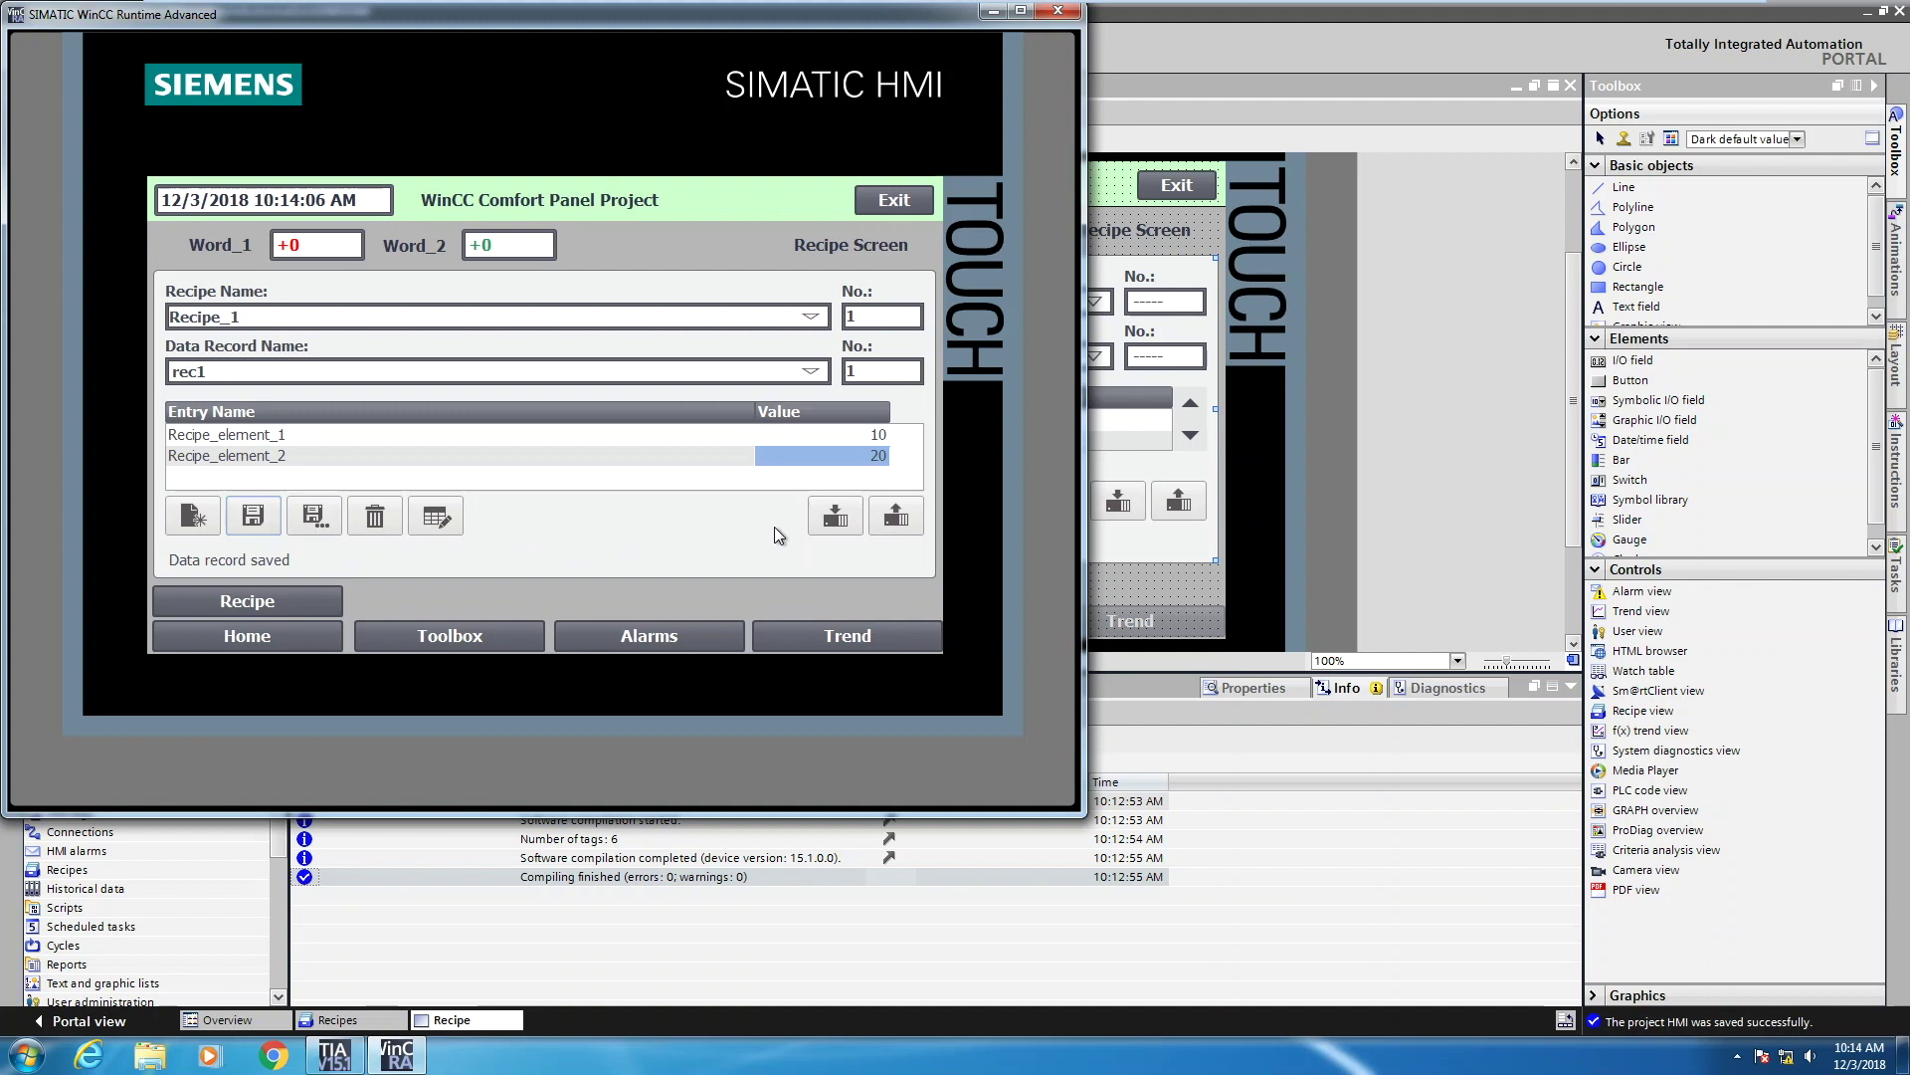
pyautogui.click(834, 517)
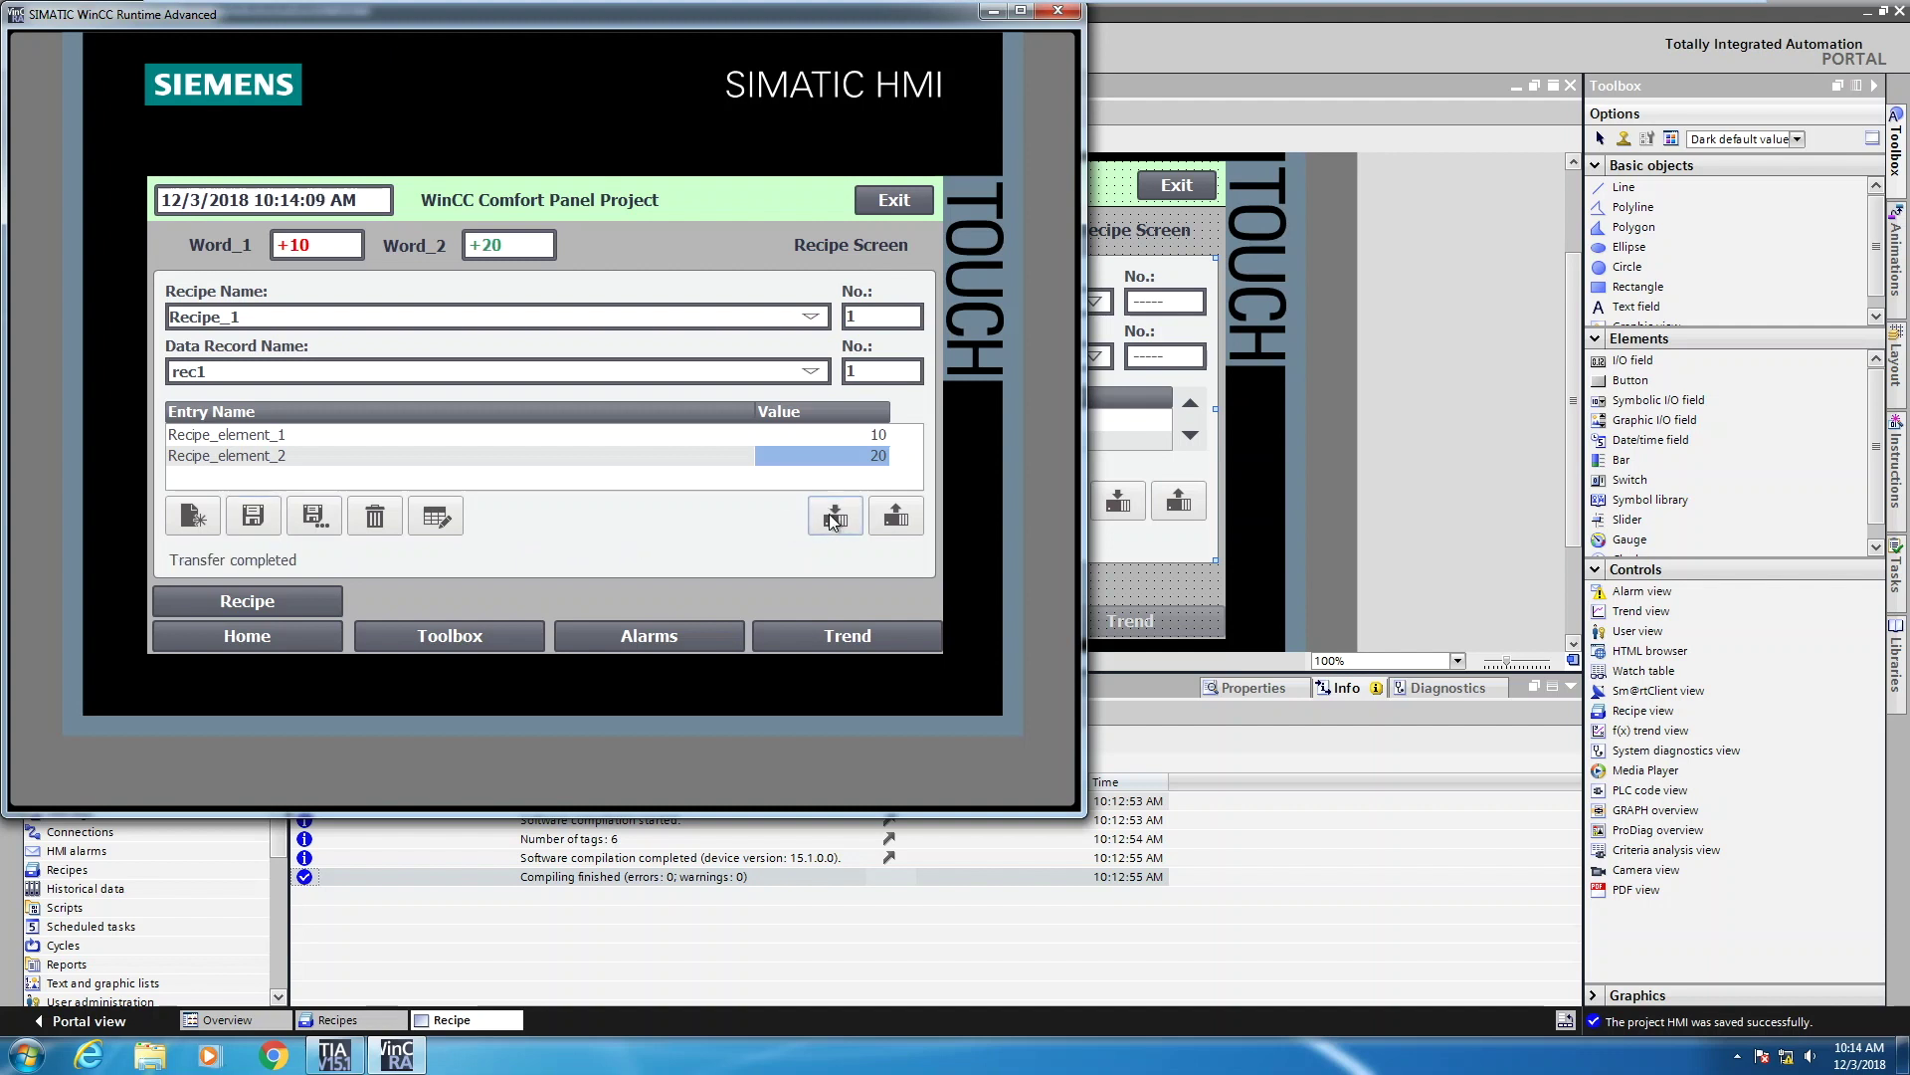
# - Create a new data record named rec2
pyautogui.click(194, 516)
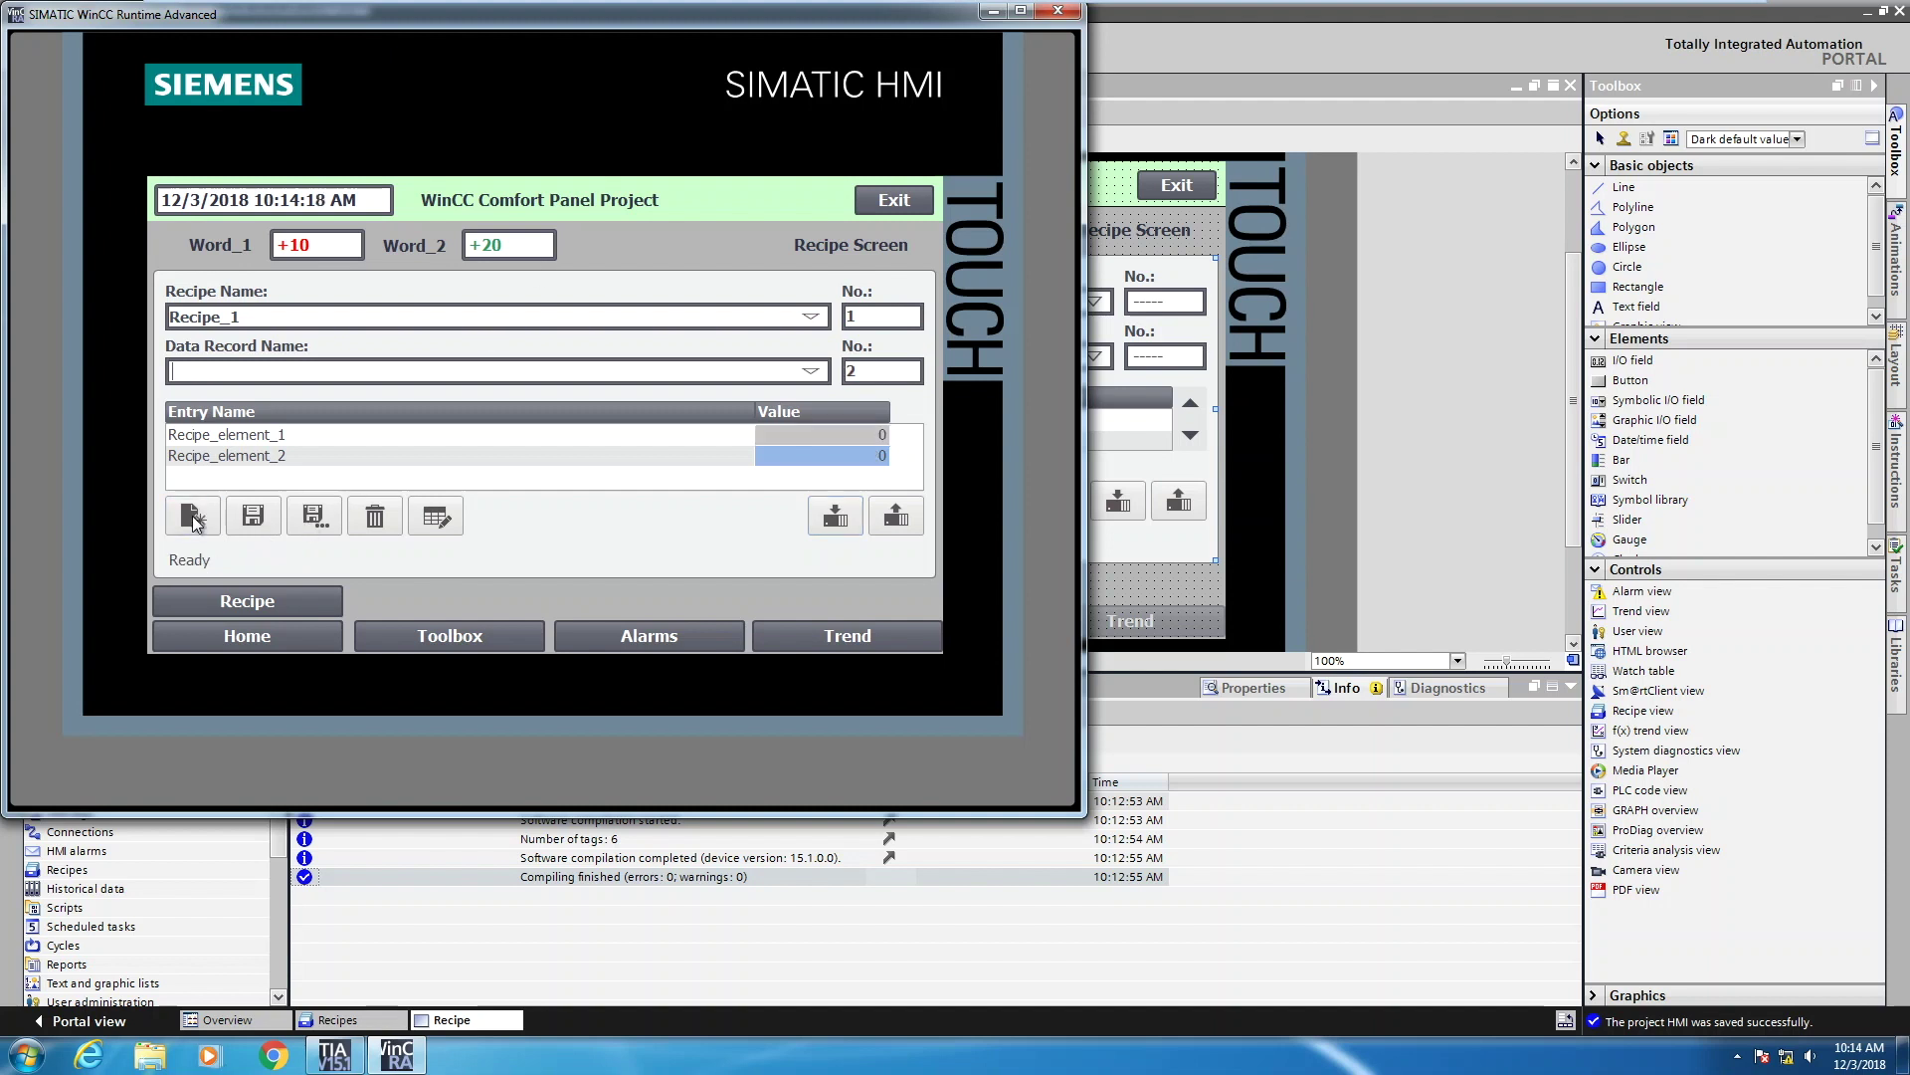
pyautogui.click(209, 369)
pyautogui.click(408, 388)
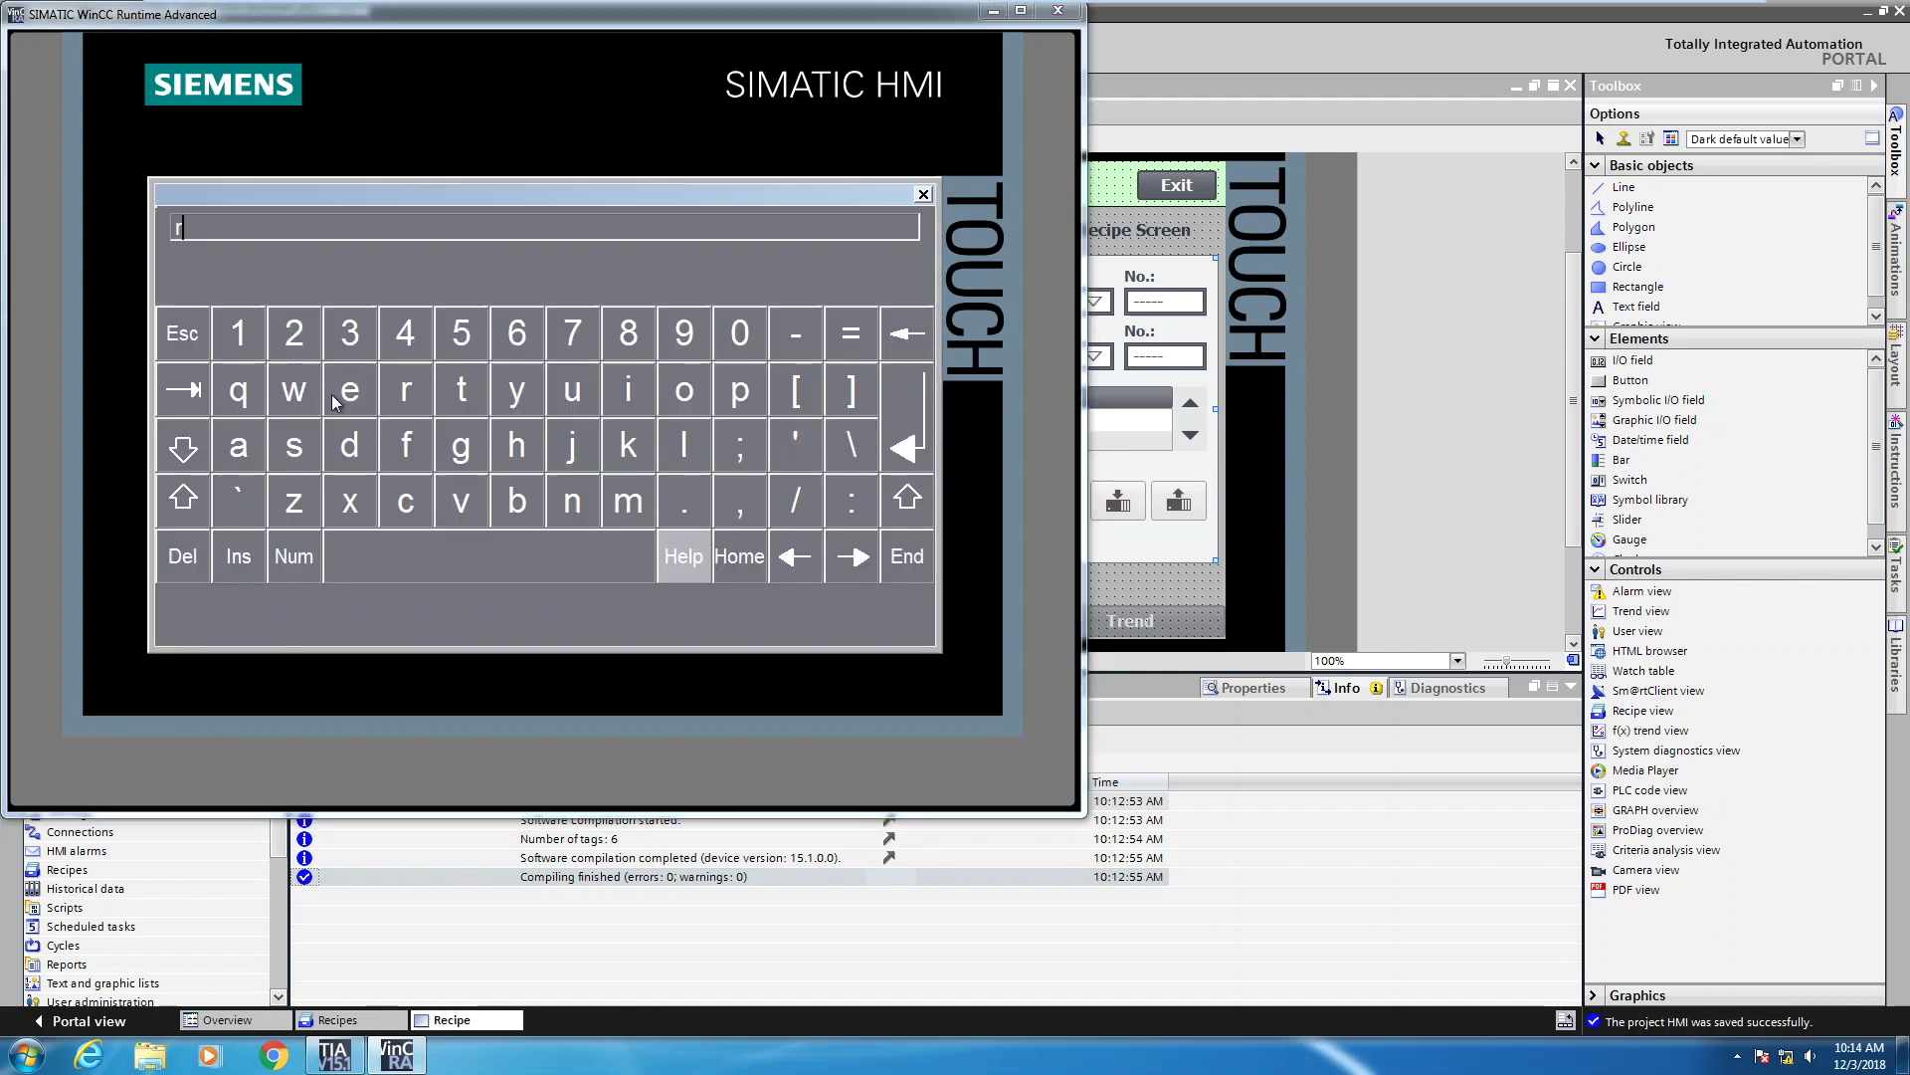
pyautogui.click(347, 392)
pyautogui.click(404, 501)
pyautogui.click(294, 334)
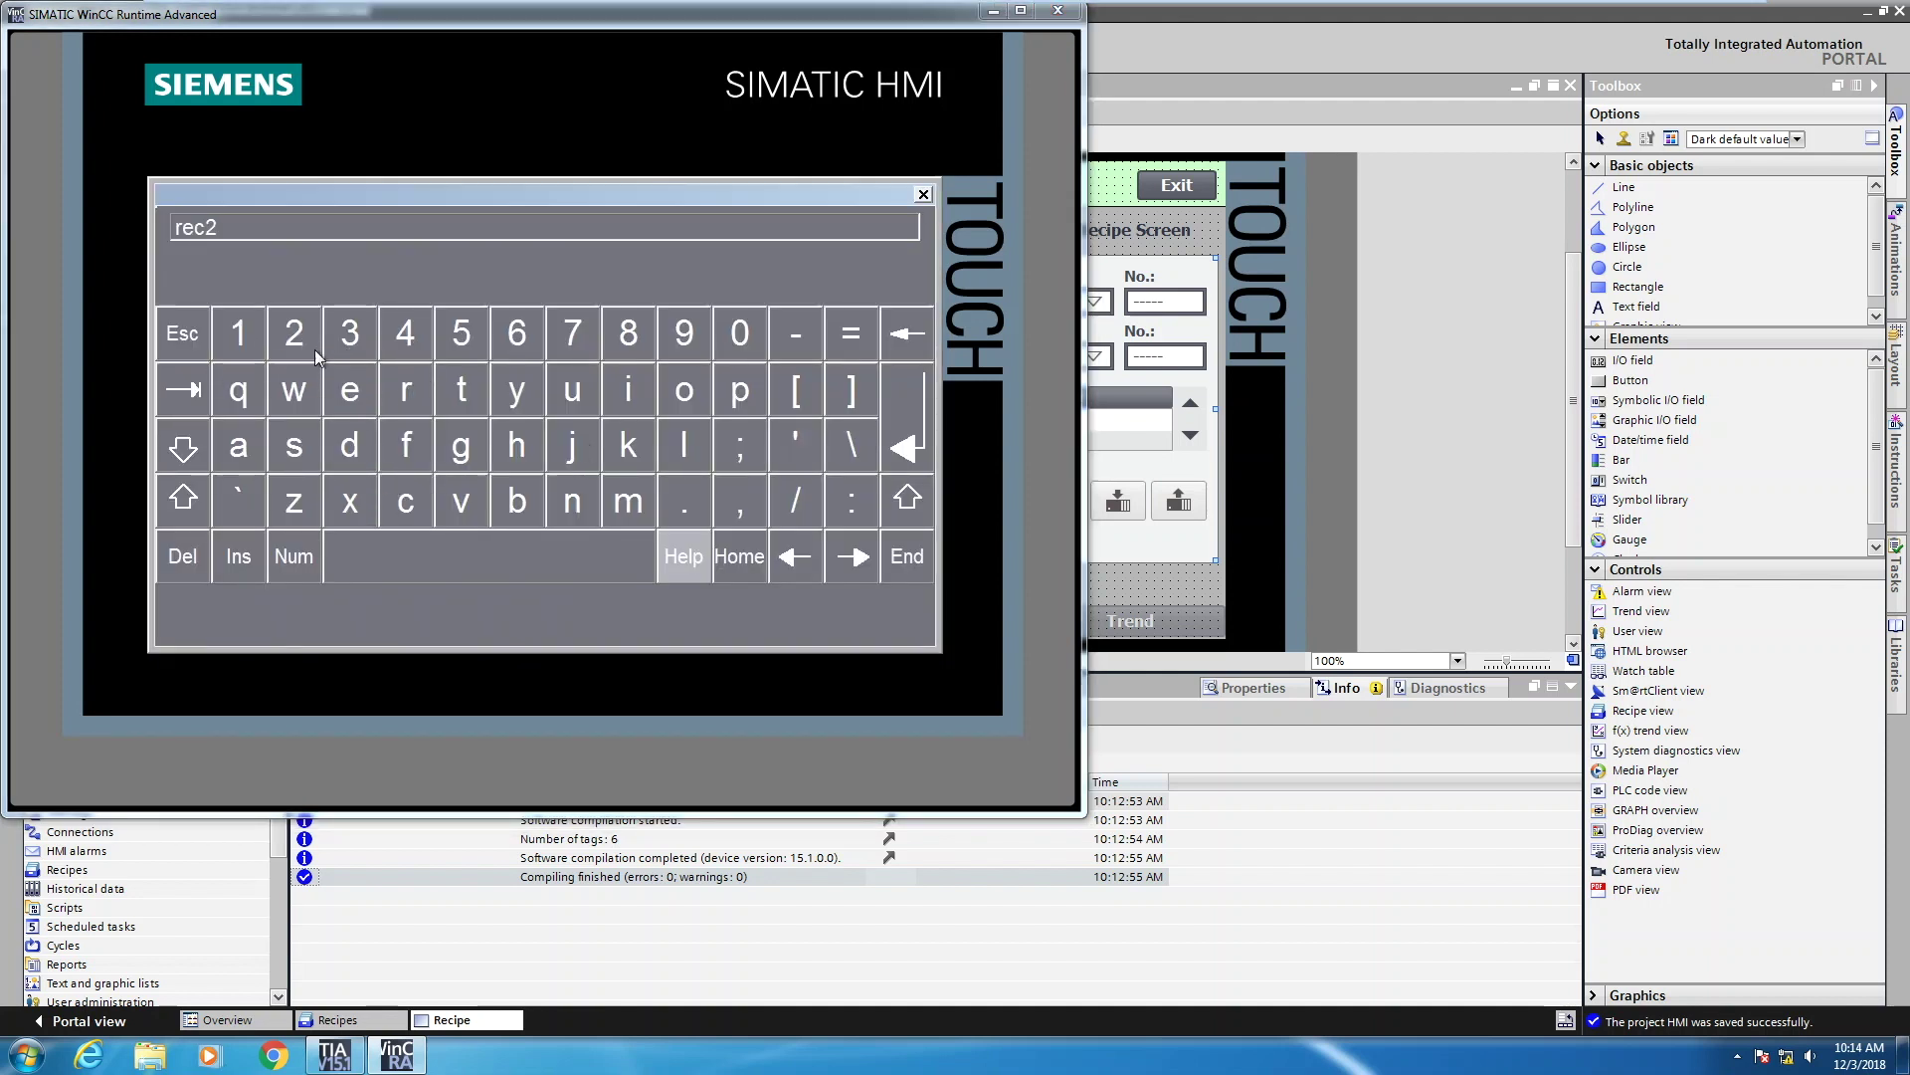
pyautogui.click(921, 448)
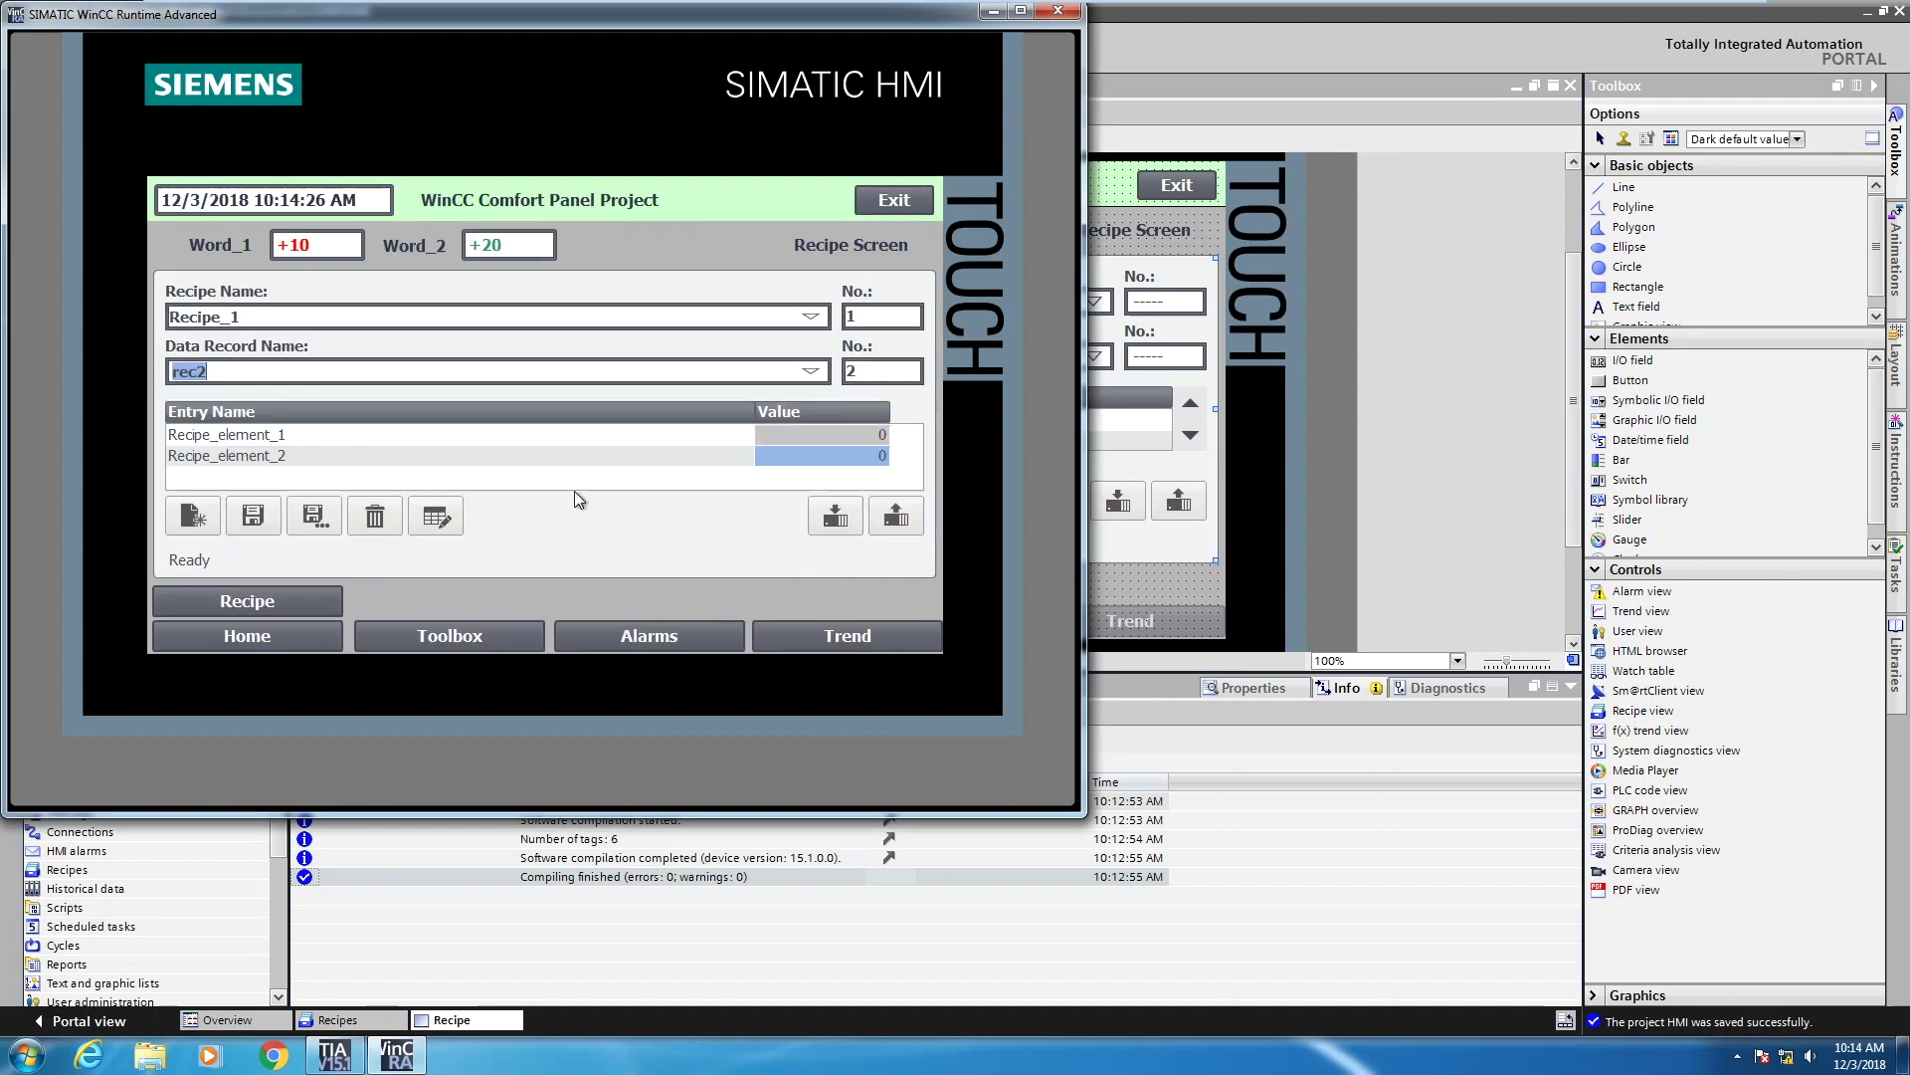
# - Set Word_1 to 30 and Word_2 to 40, upload them into rec2, and save it
pyautogui.click(310, 245)
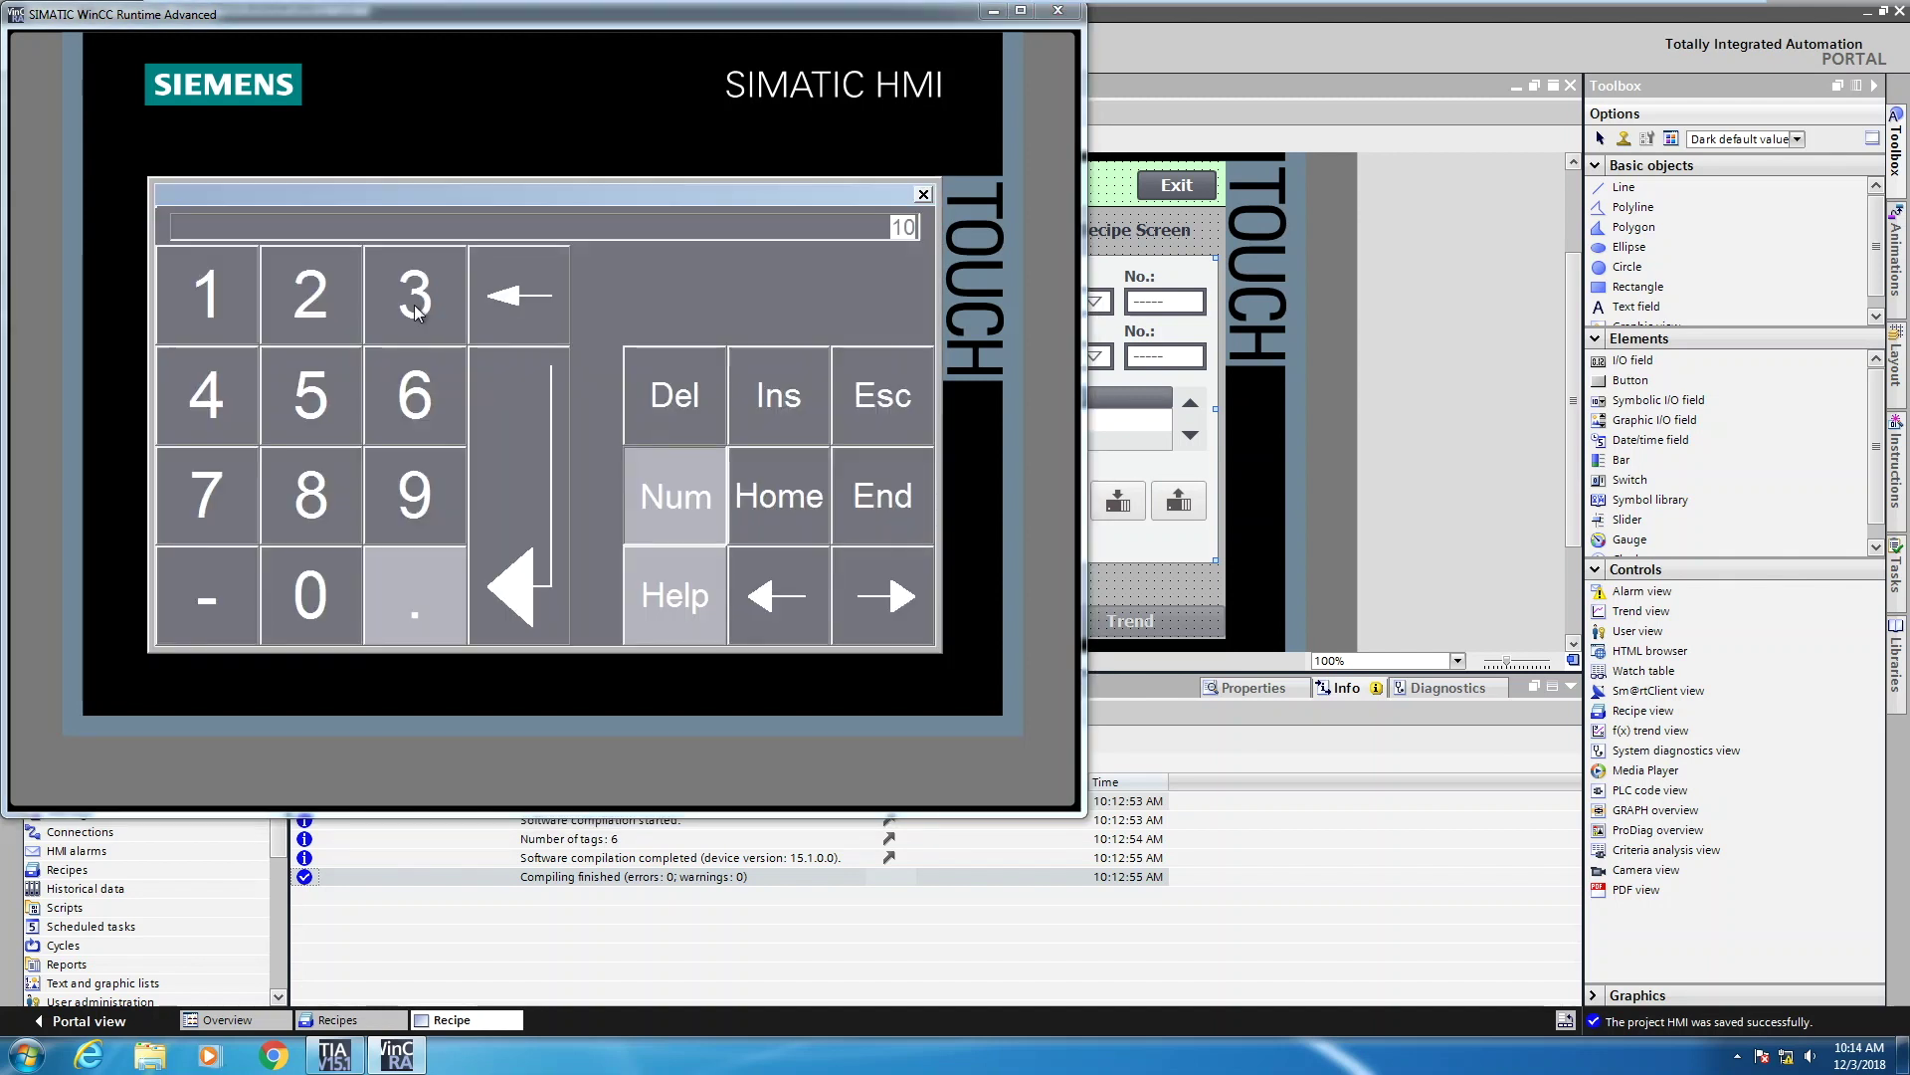
pyautogui.click(408, 304)
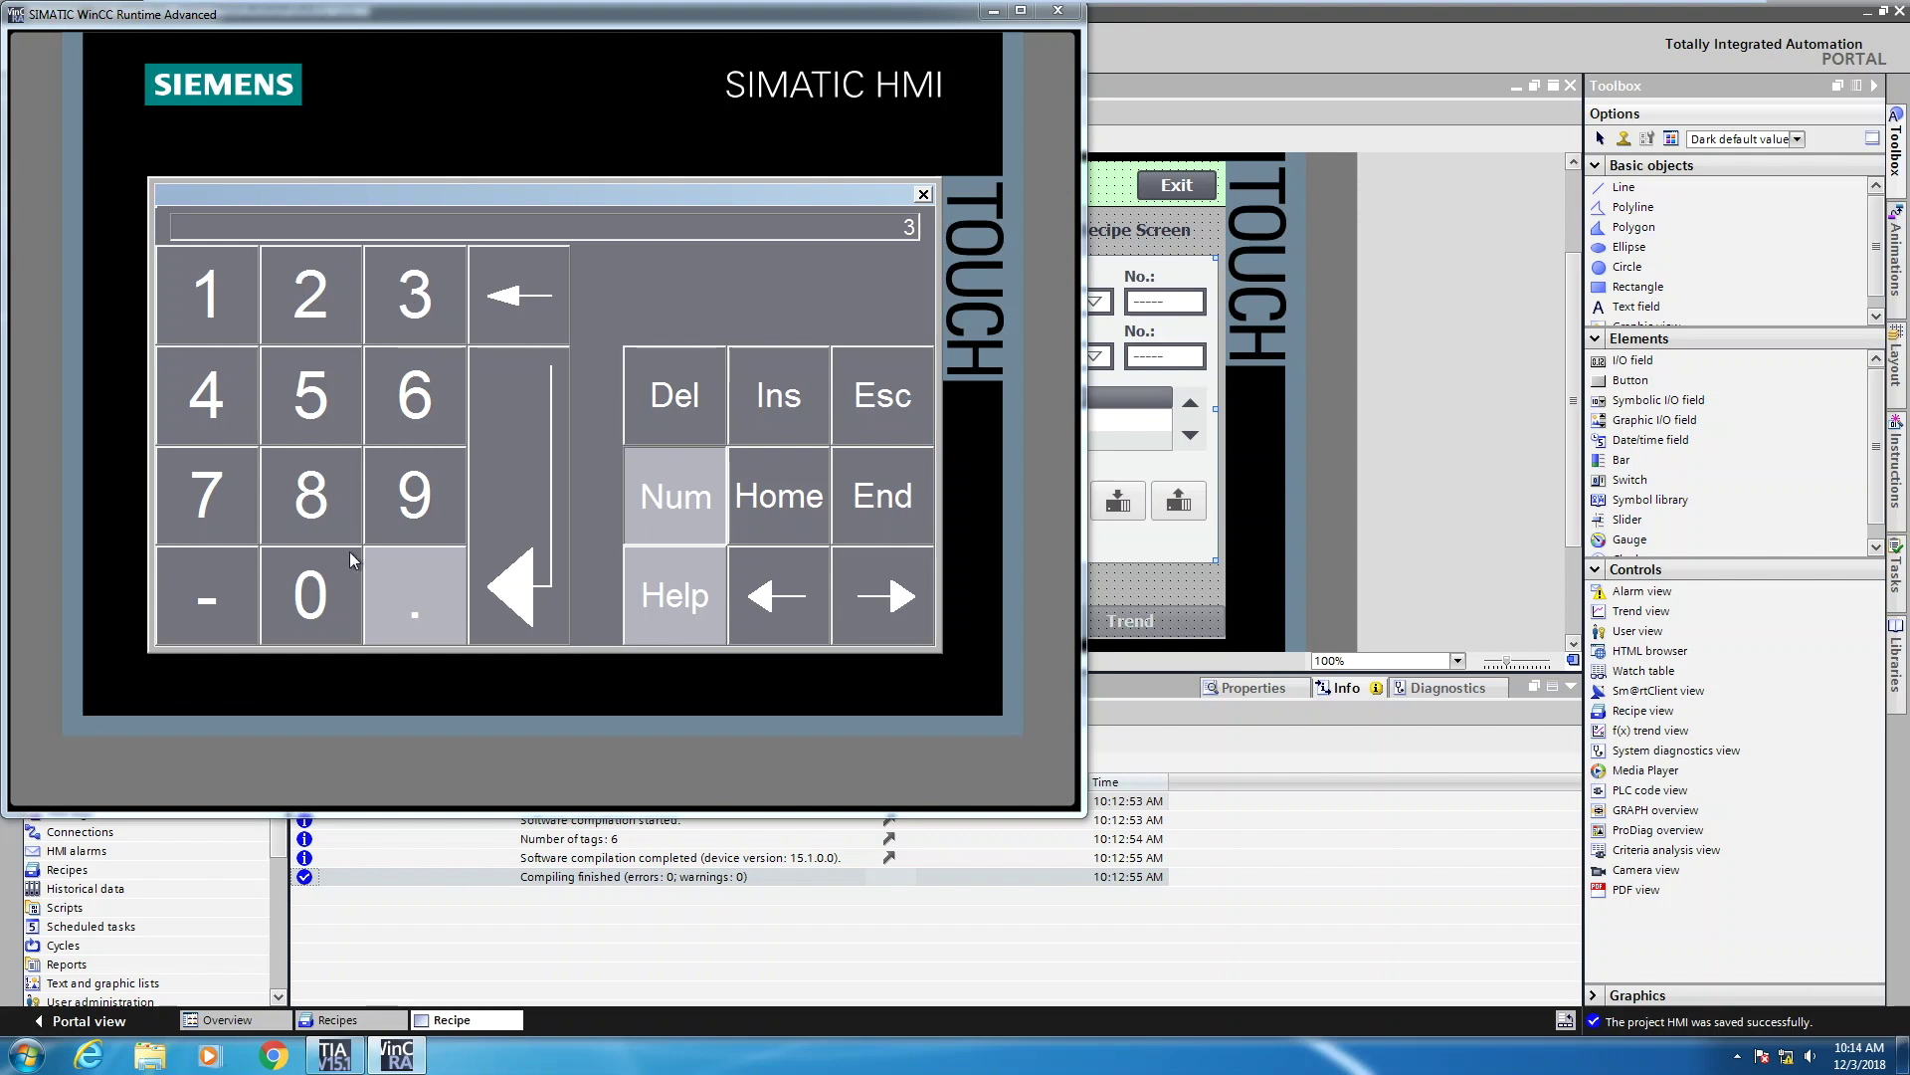
pyautogui.click(310, 595)
pyautogui.click(520, 466)
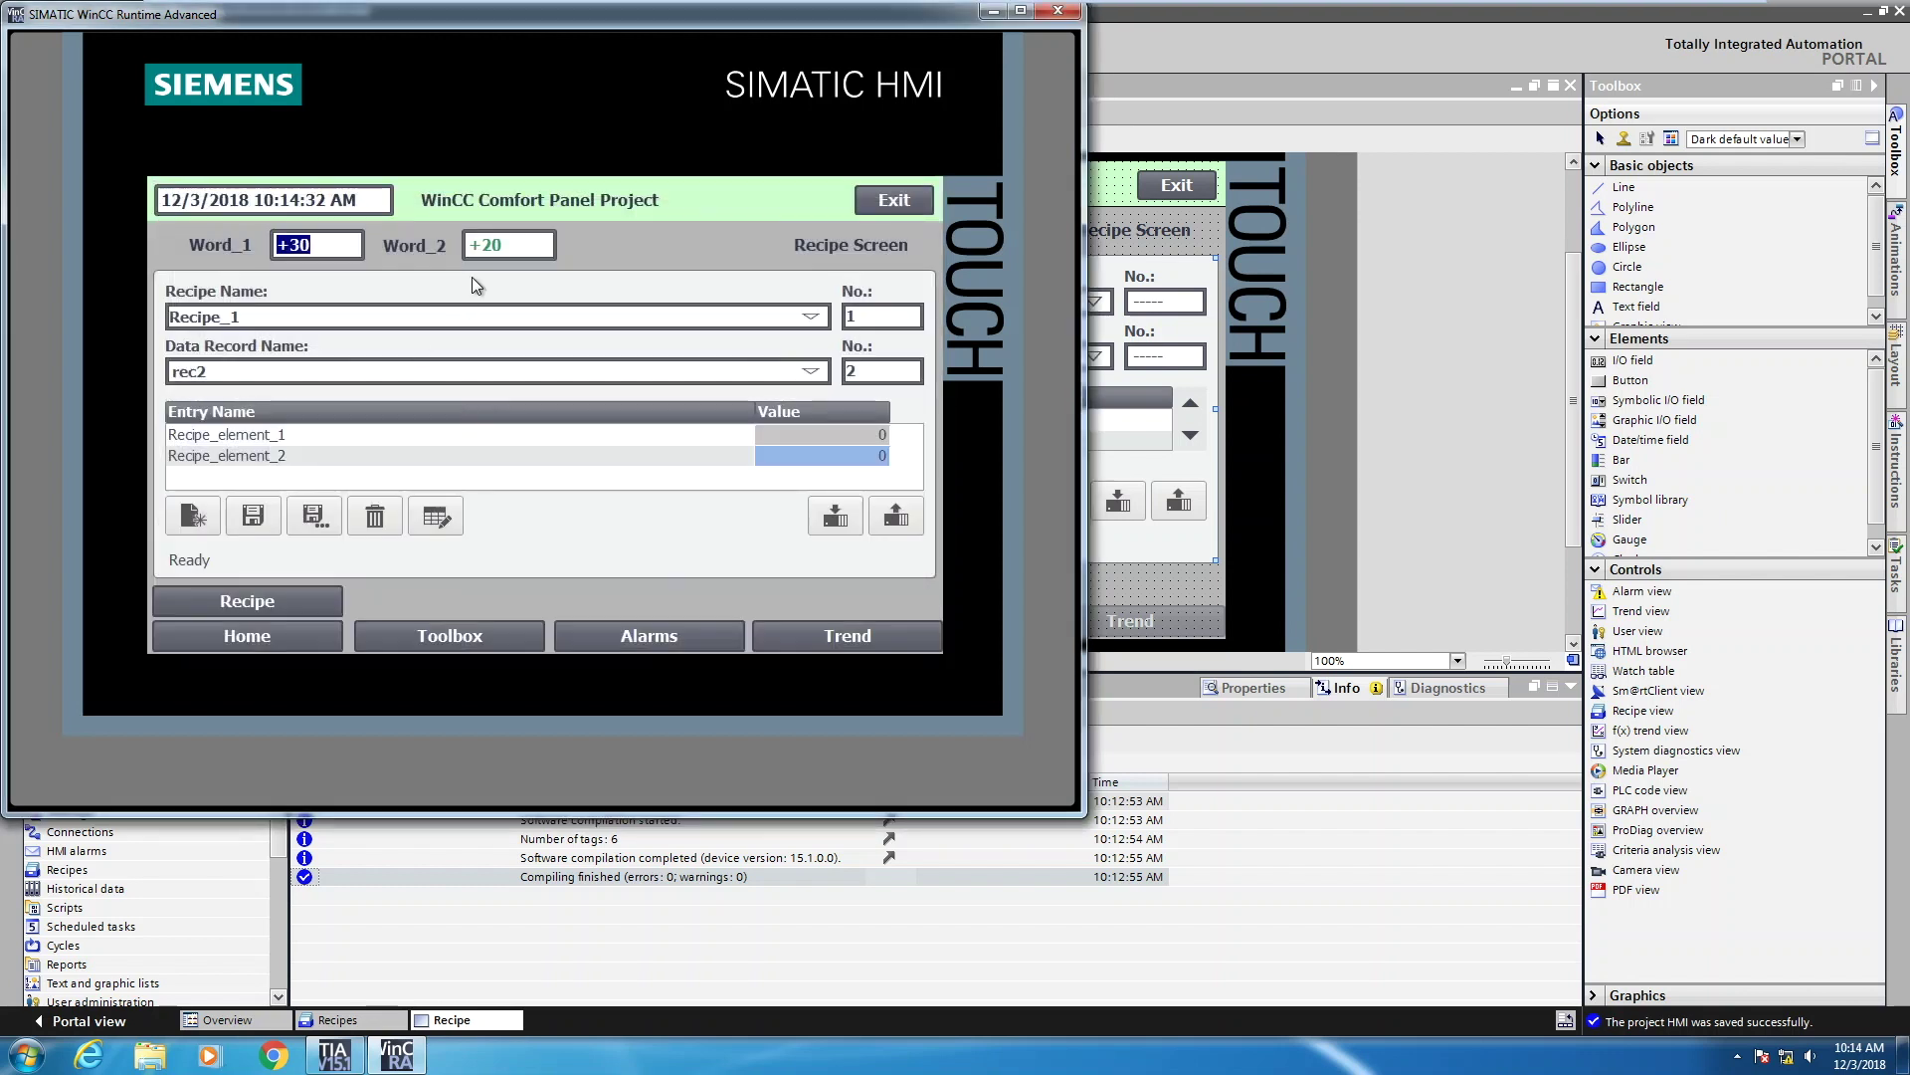
pyautogui.click(502, 245)
pyautogui.click(221, 397)
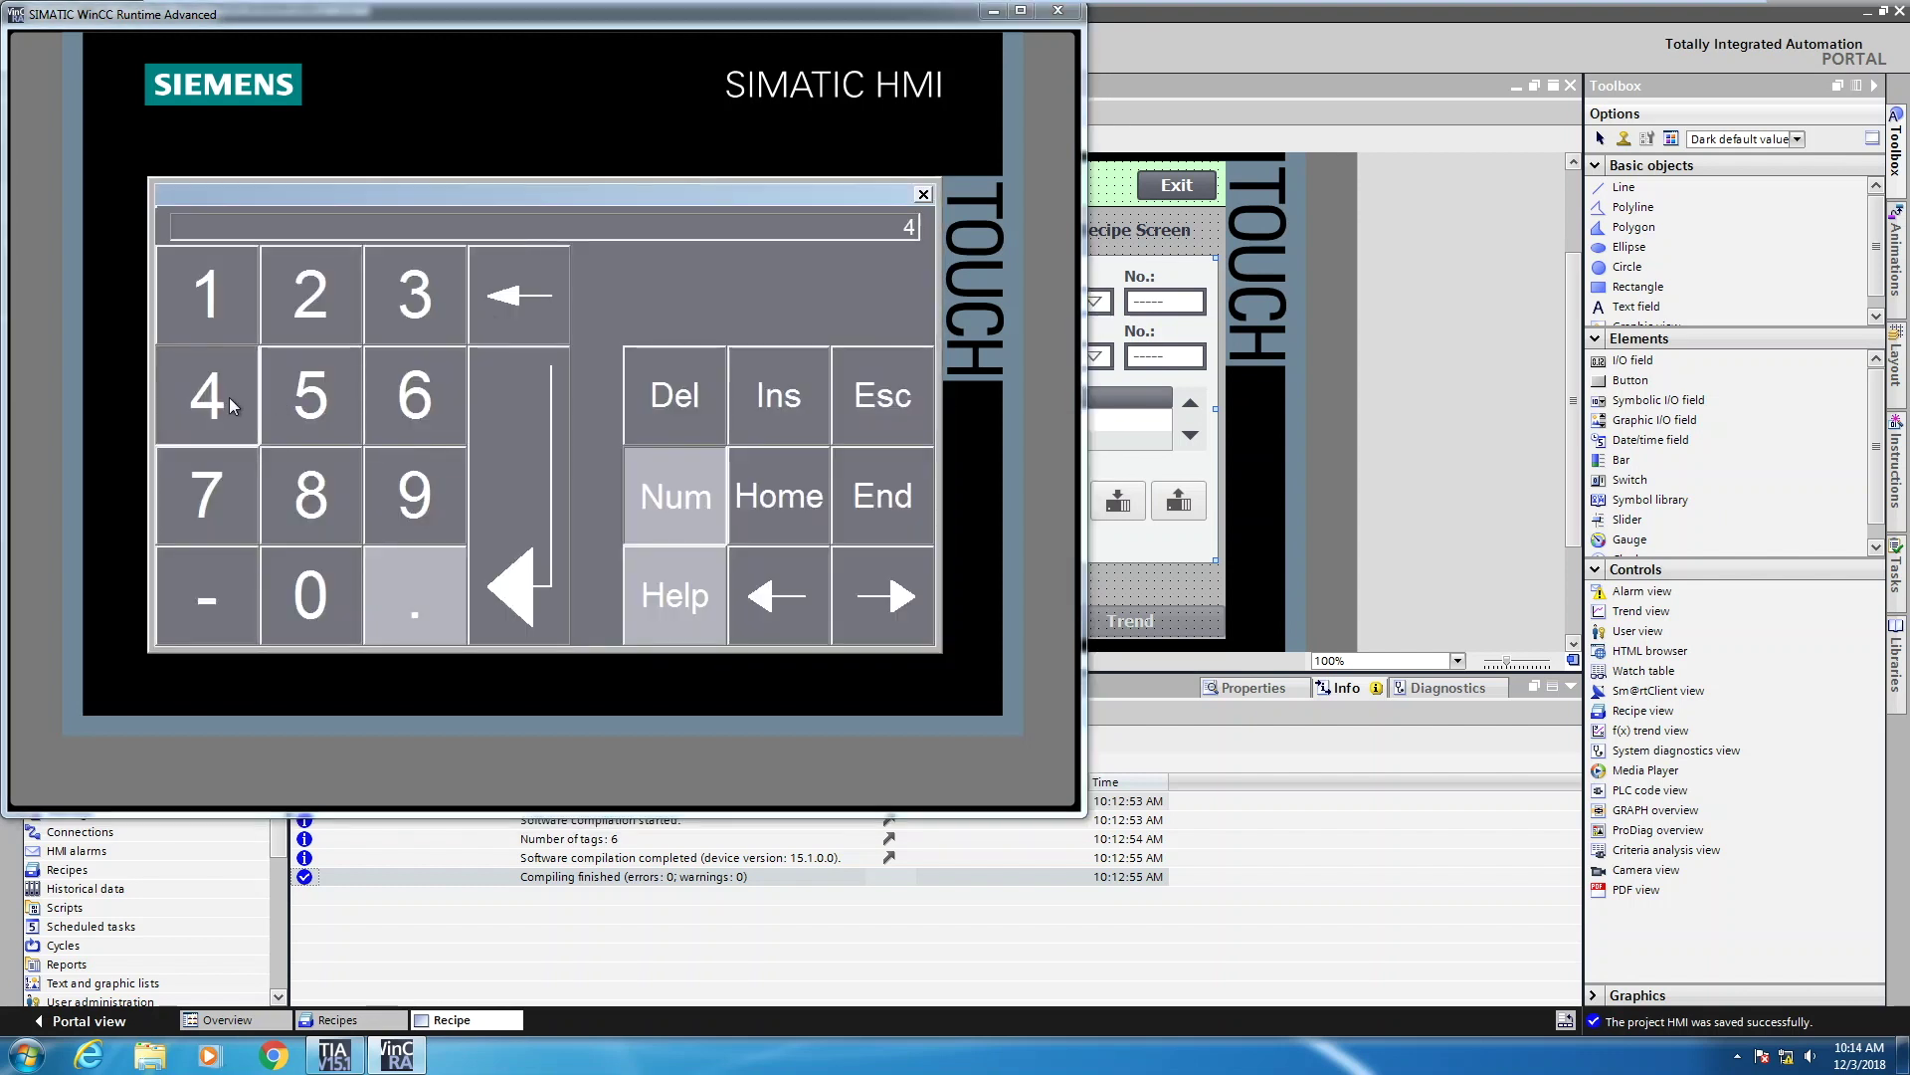
pyautogui.click(311, 596)
pyautogui.click(535, 515)
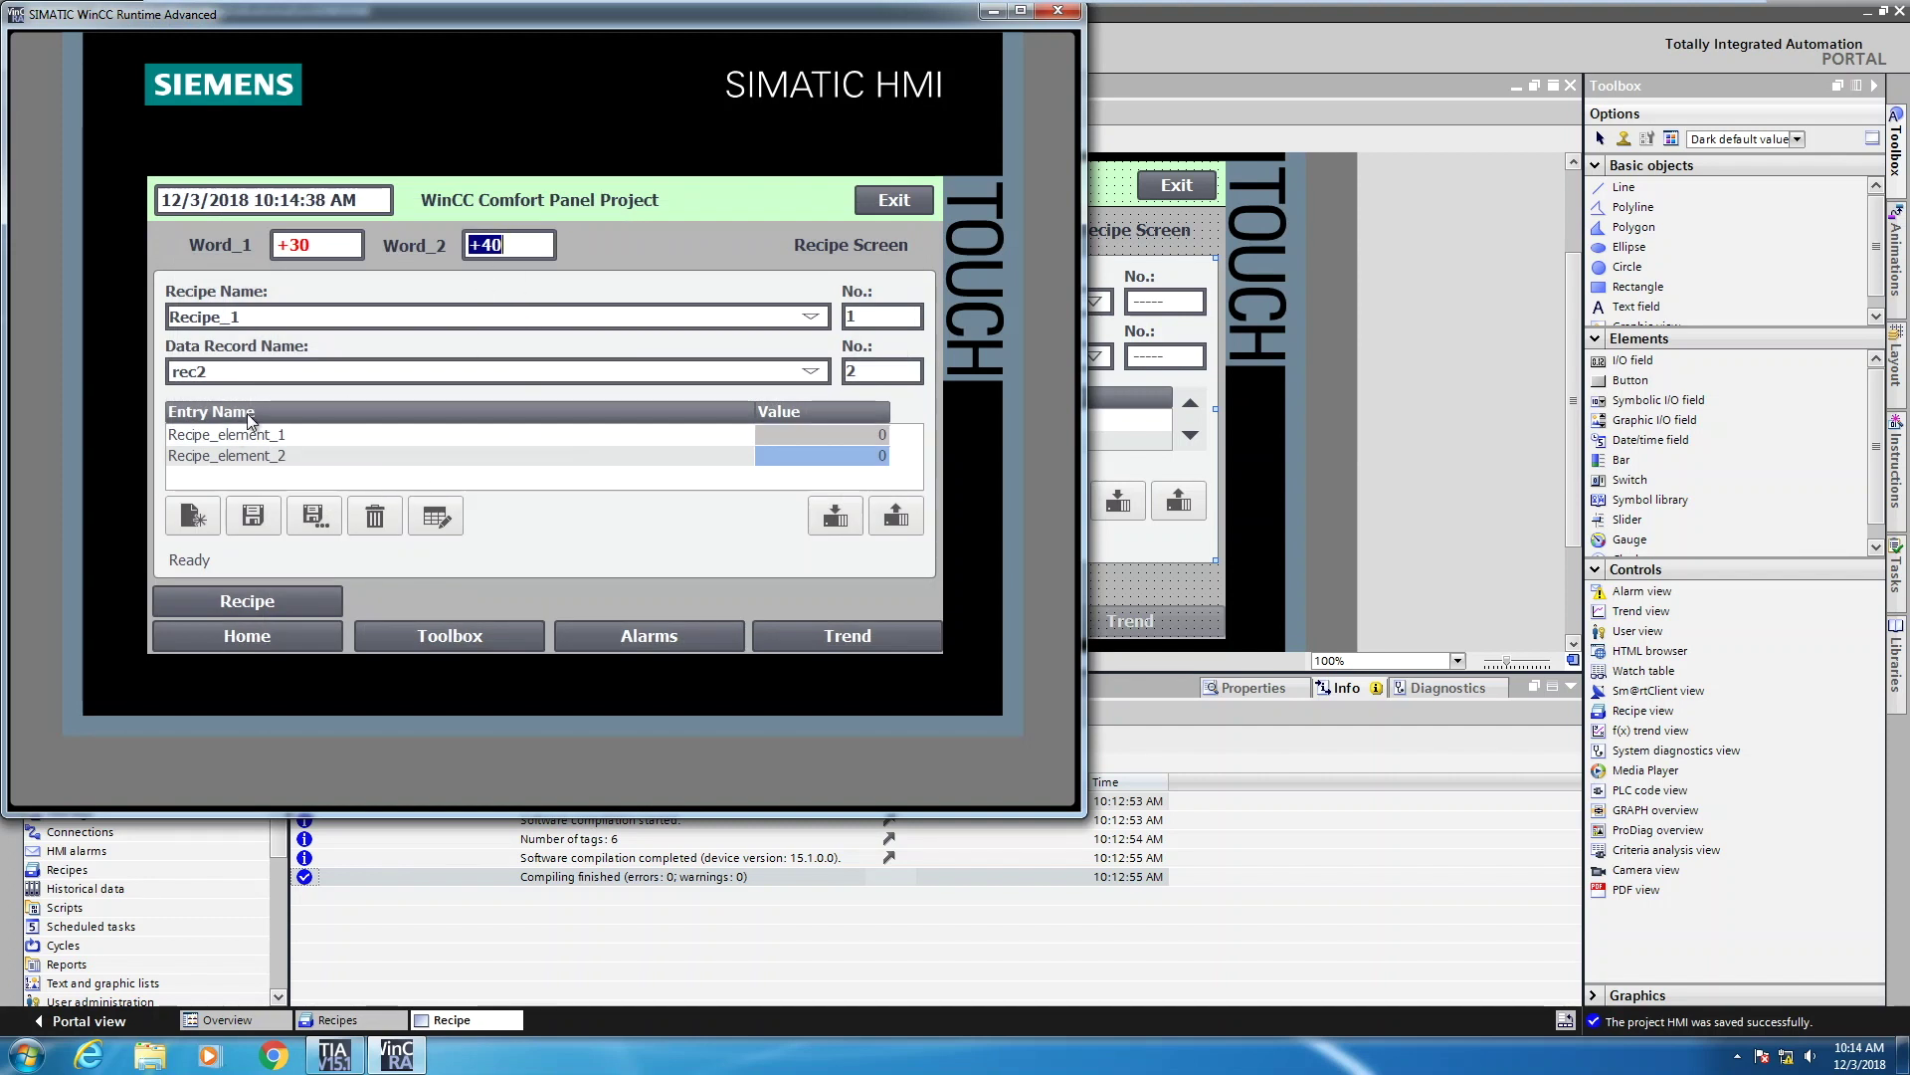
pyautogui.click(874, 513)
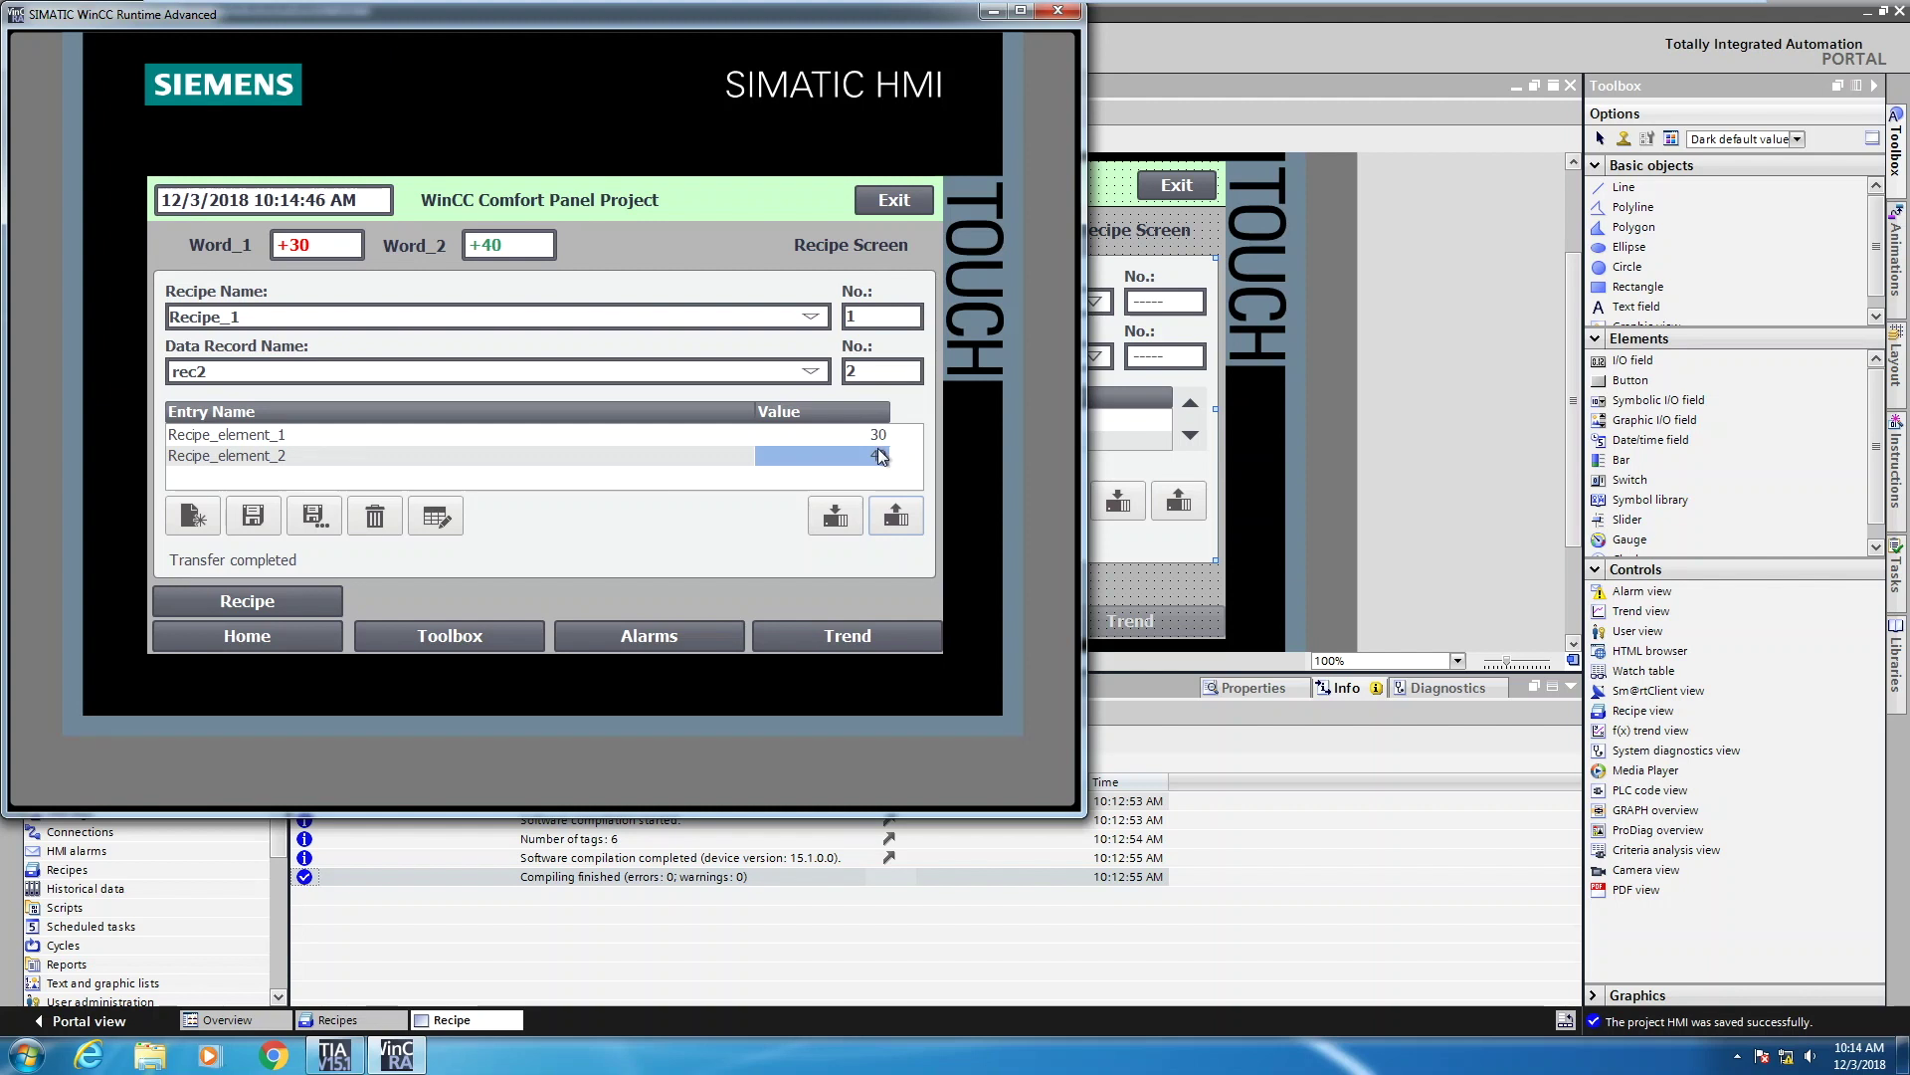
pyautogui.click(266, 519)
# - Save rec2 as a new record named rec3, number 3, keeping values 30 and 40
pyautogui.click(315, 516)
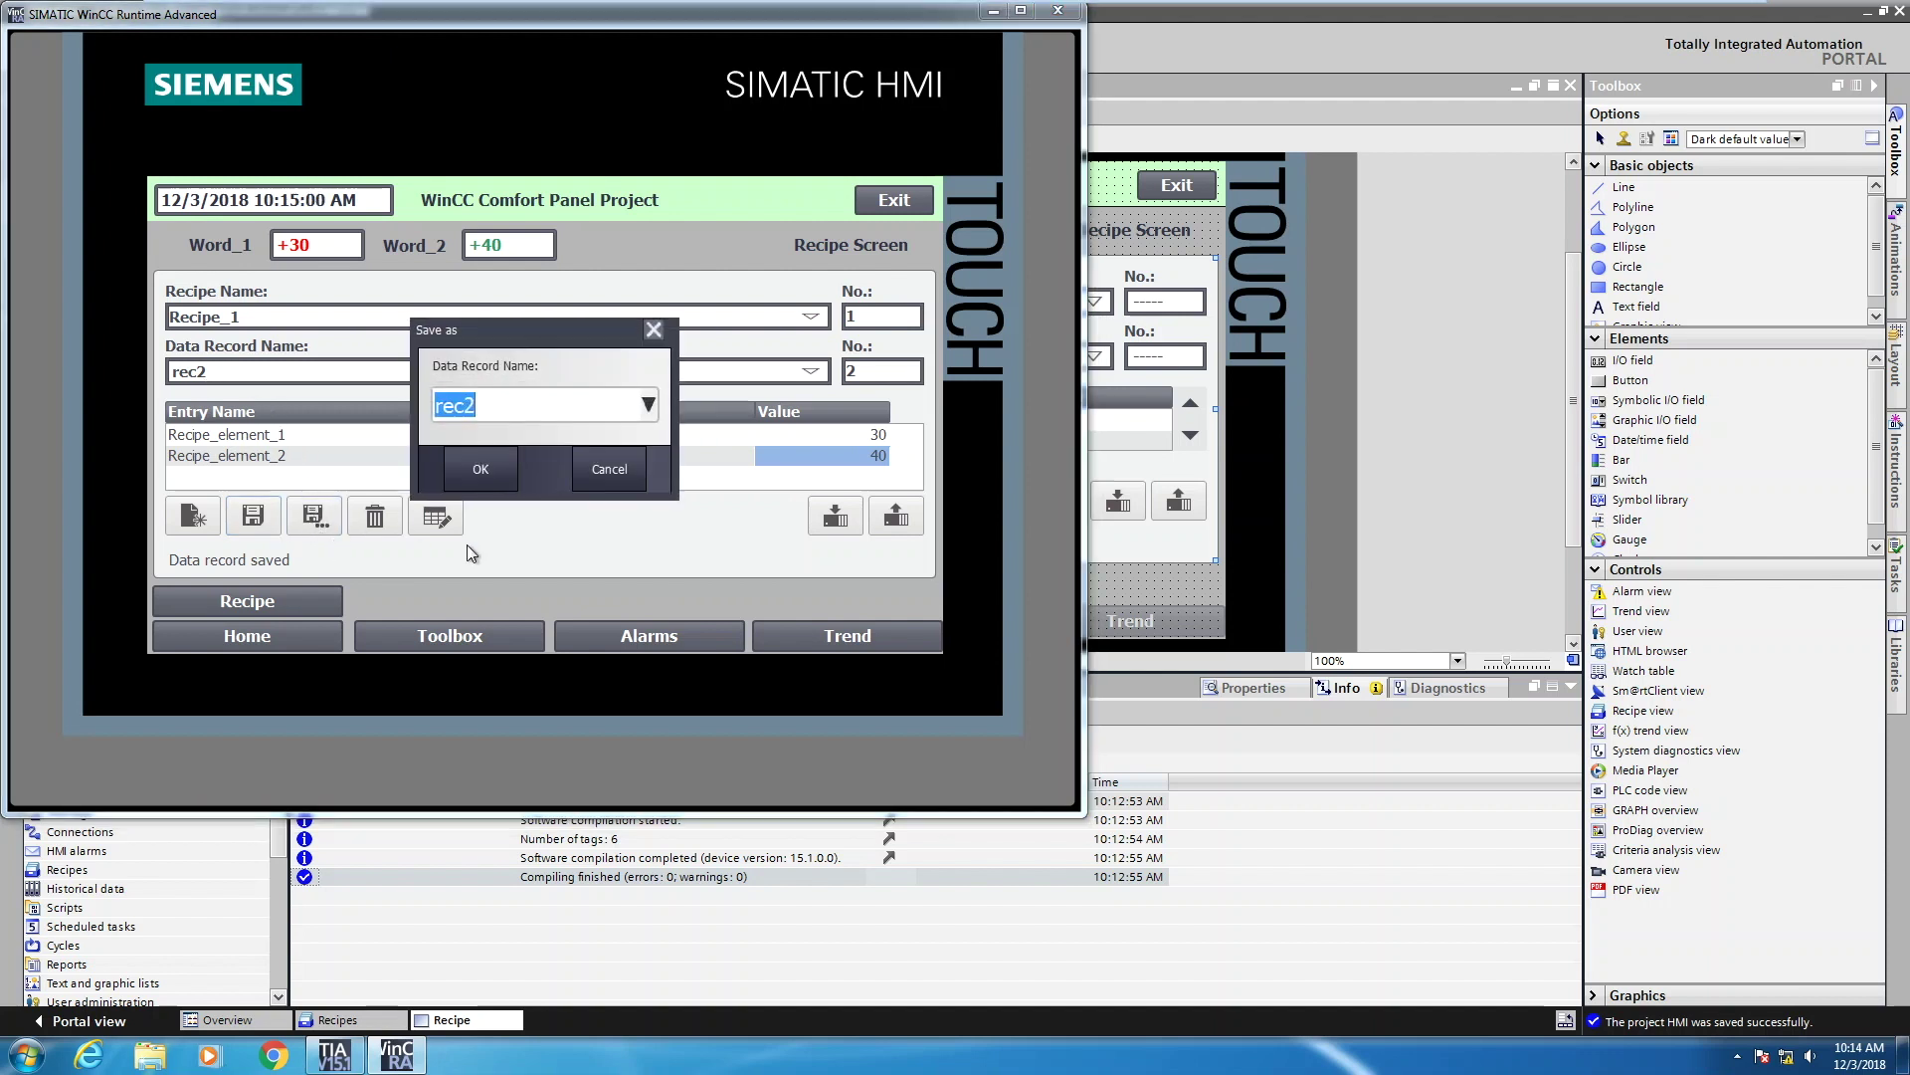
pyautogui.click(571, 403)
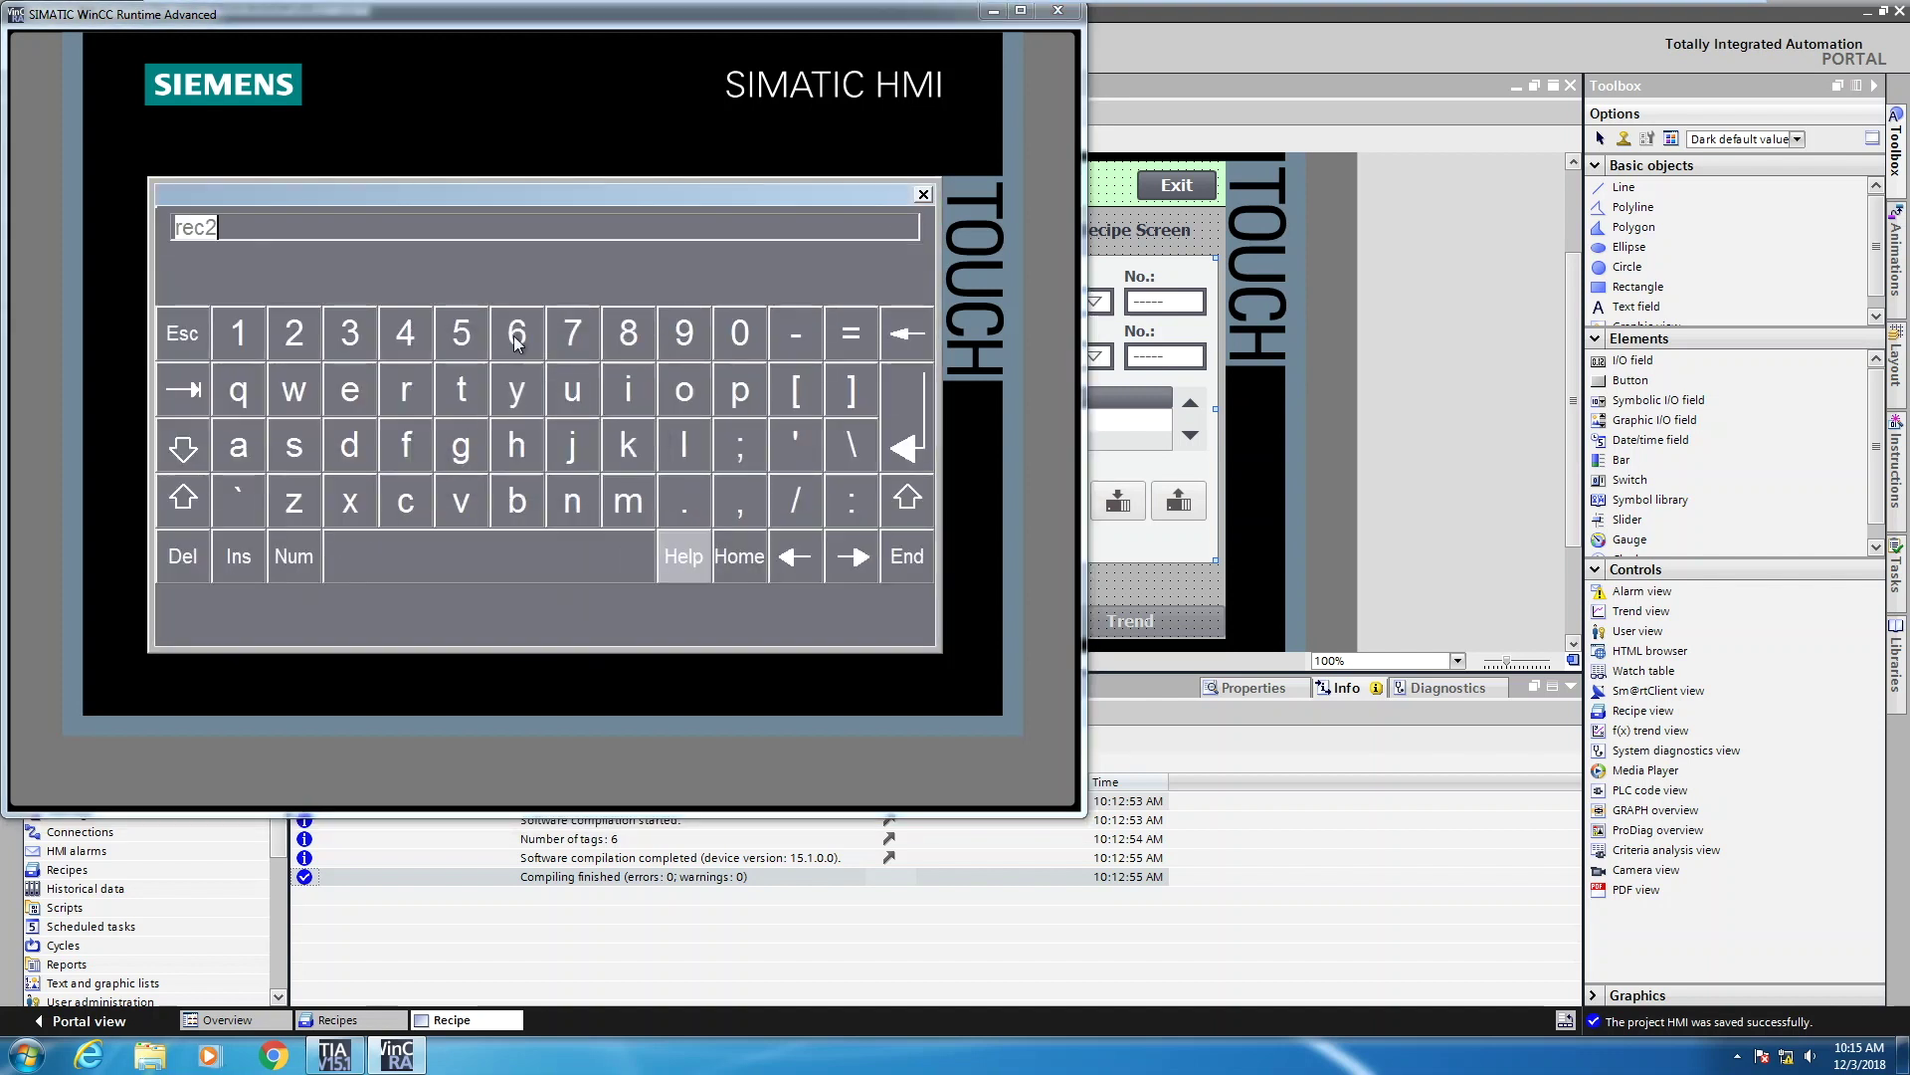
pyautogui.click(242, 226)
pyautogui.click(906, 333)
pyautogui.click(351, 334)
pyautogui.click(907, 448)
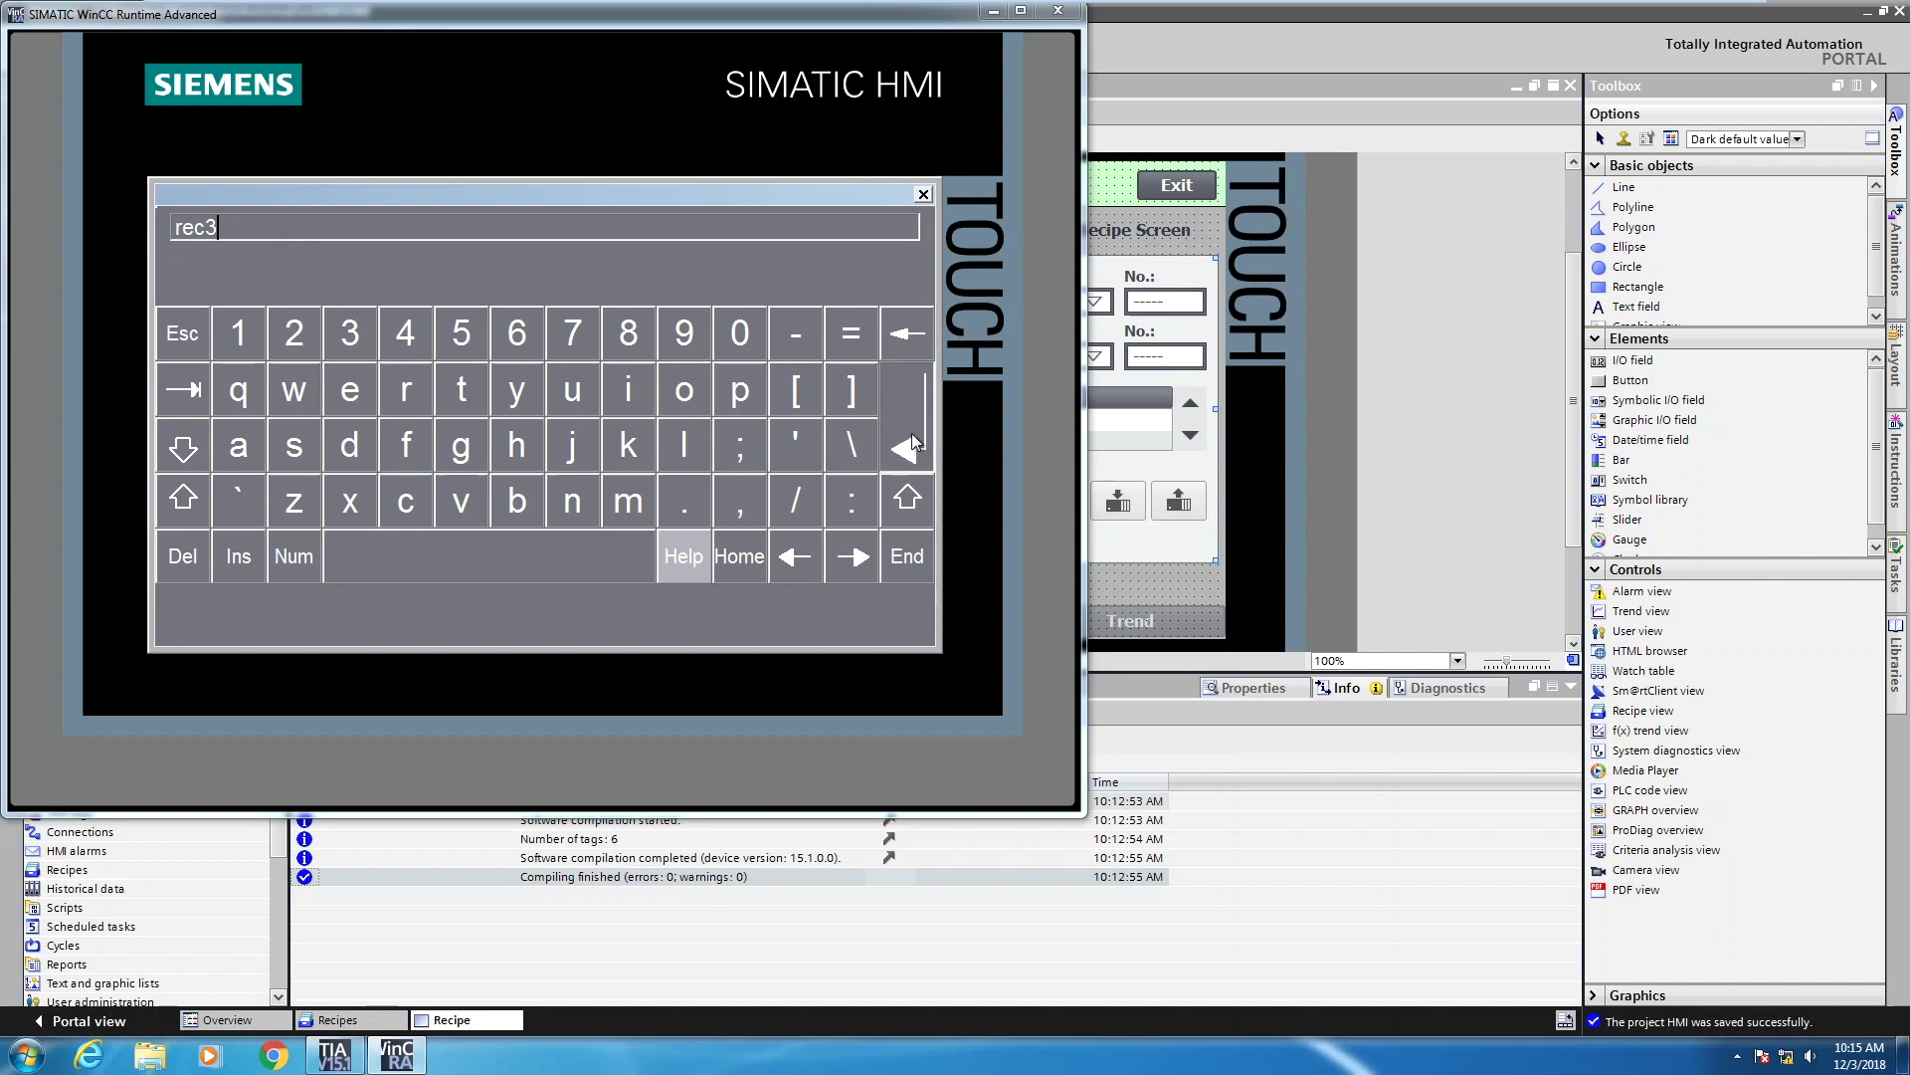
pyautogui.click(481, 464)
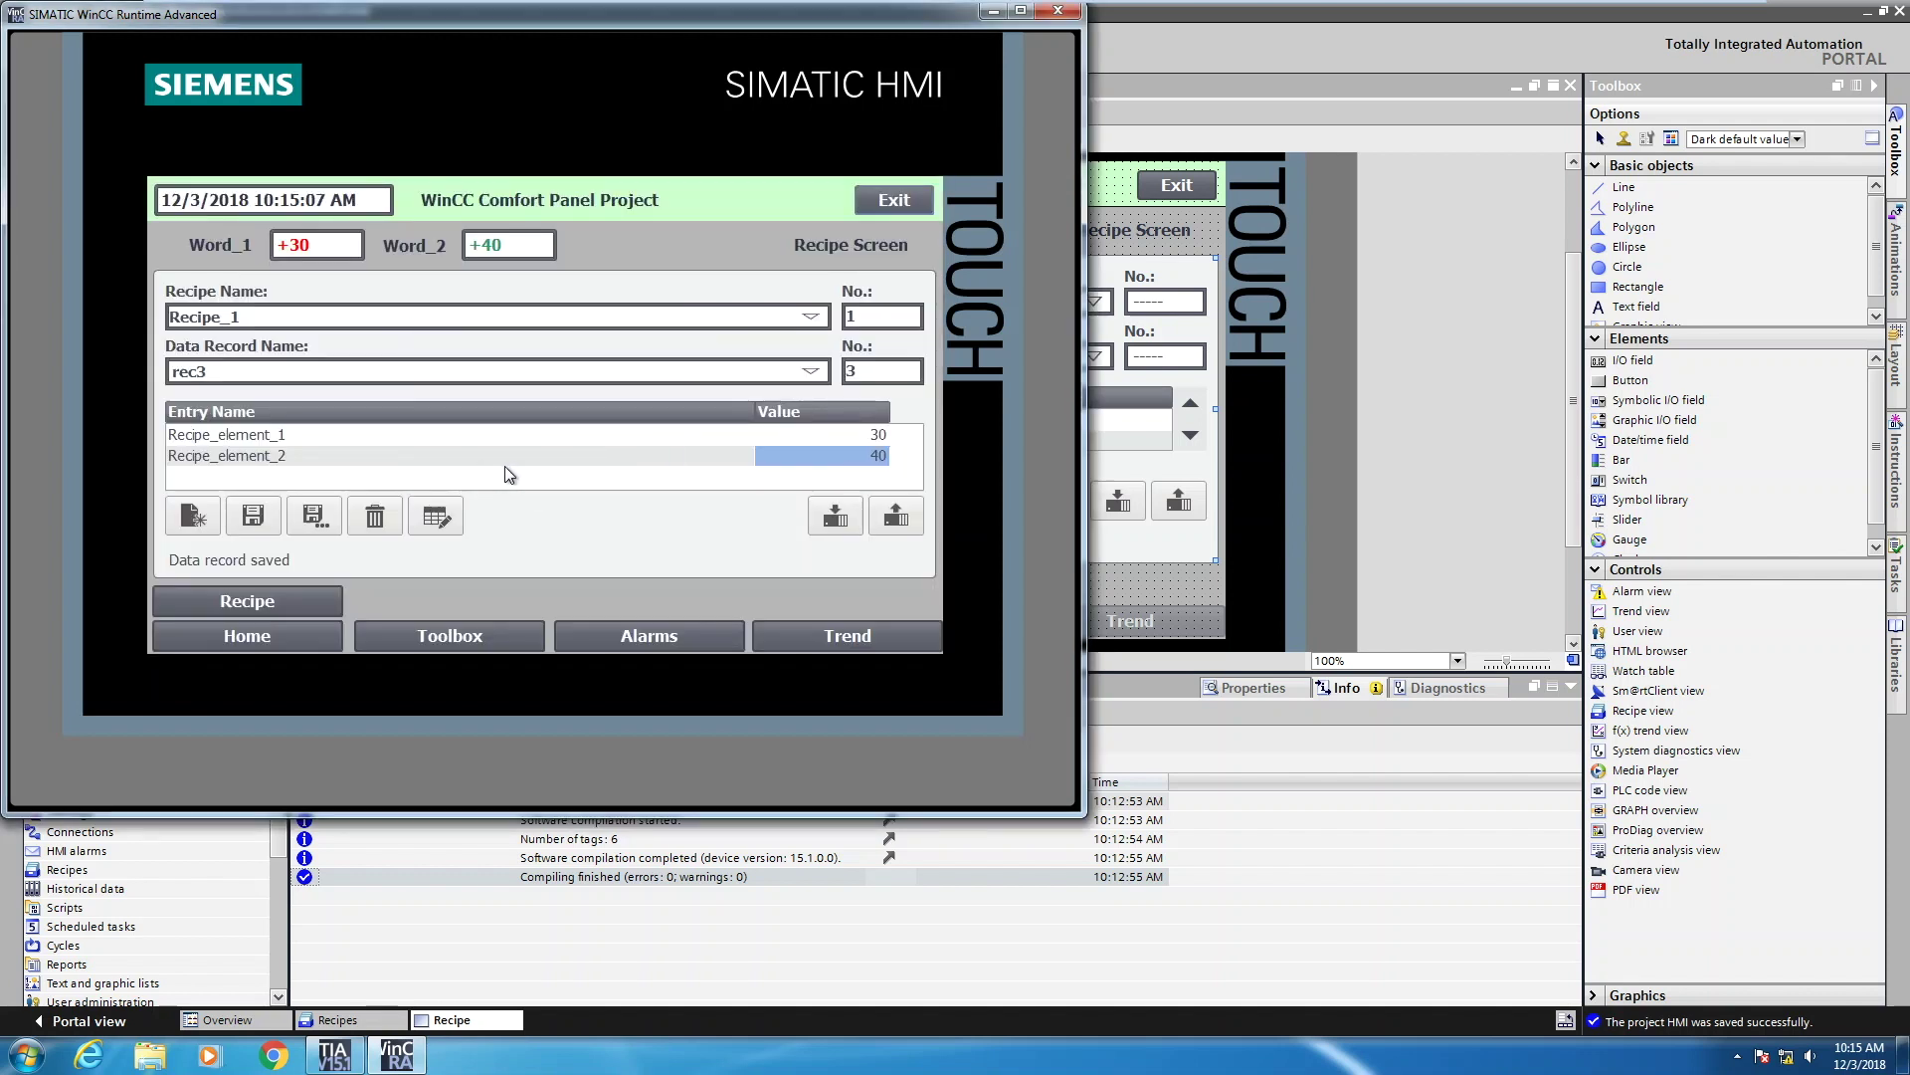
# - Select record rec3 in the Data Record Name list and delete it, confirming the prompt
pyautogui.click(812, 374)
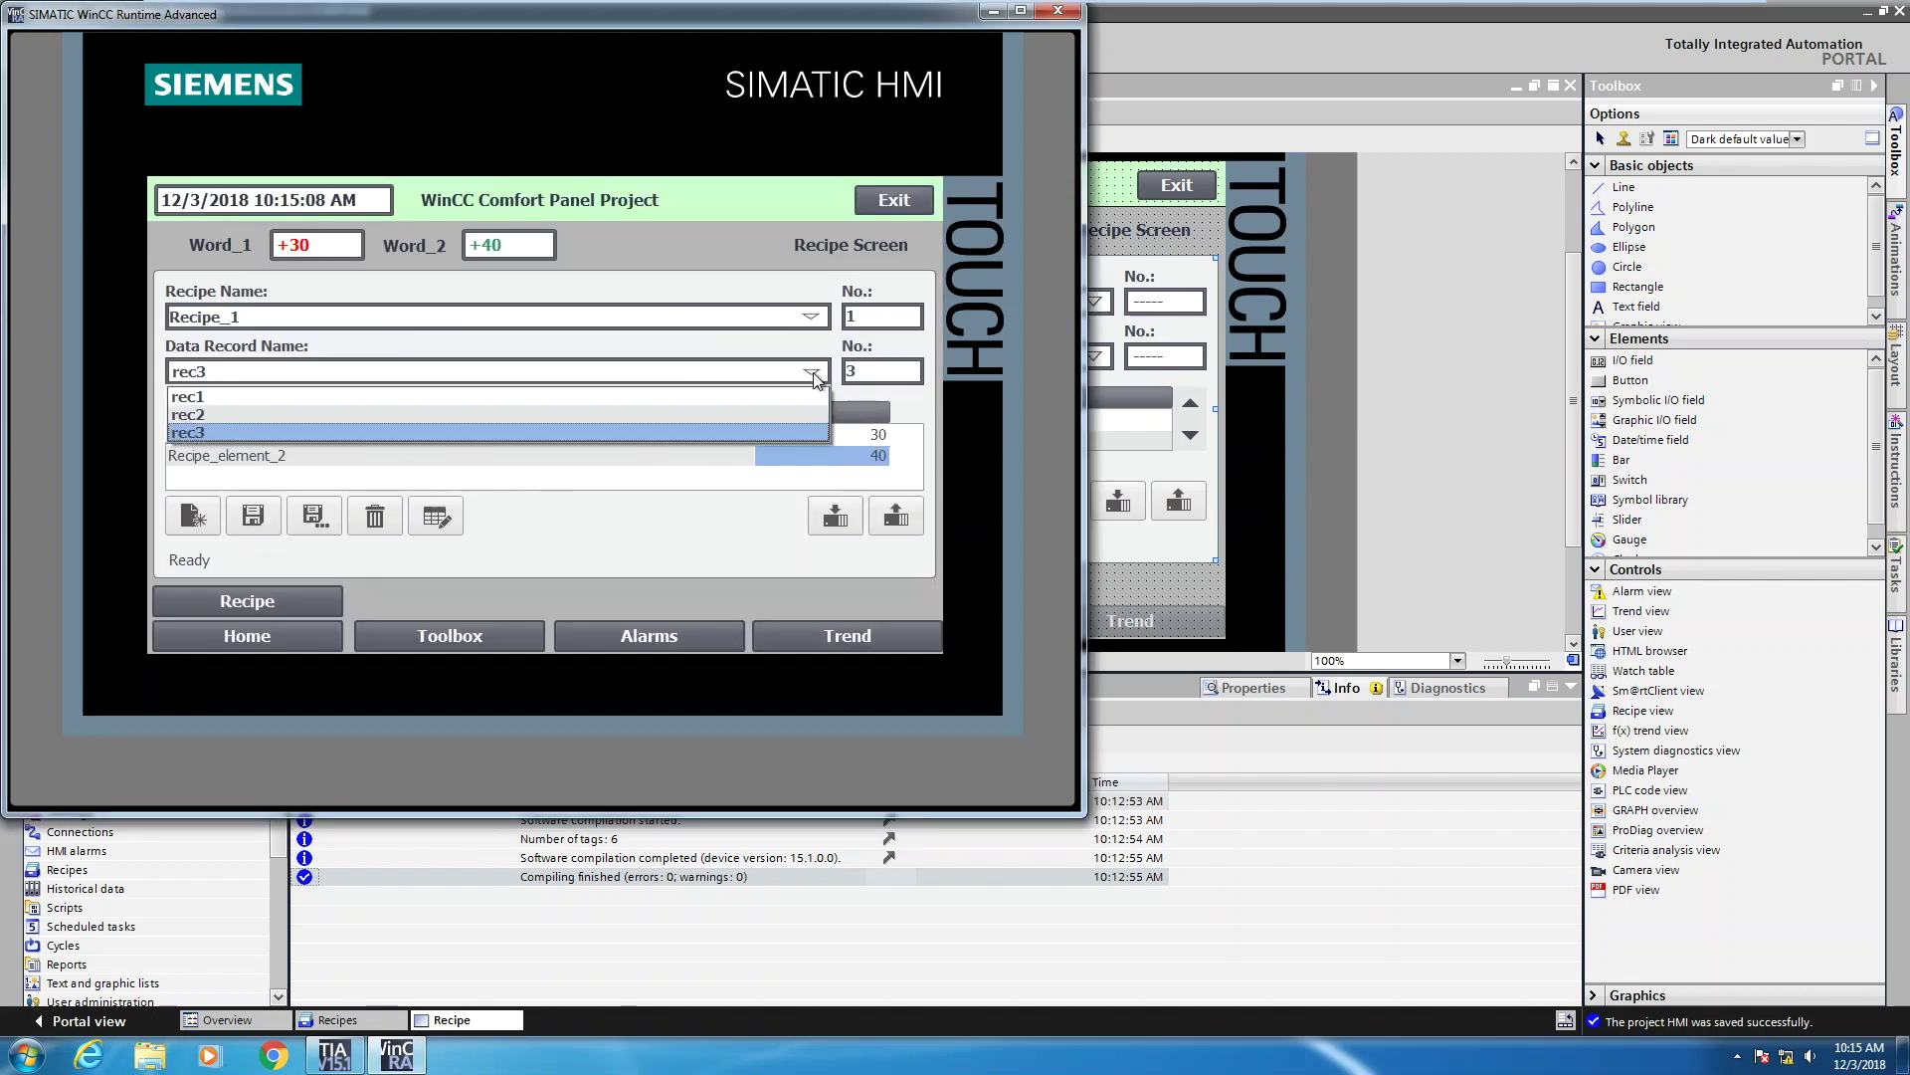
pyautogui.click(230, 432)
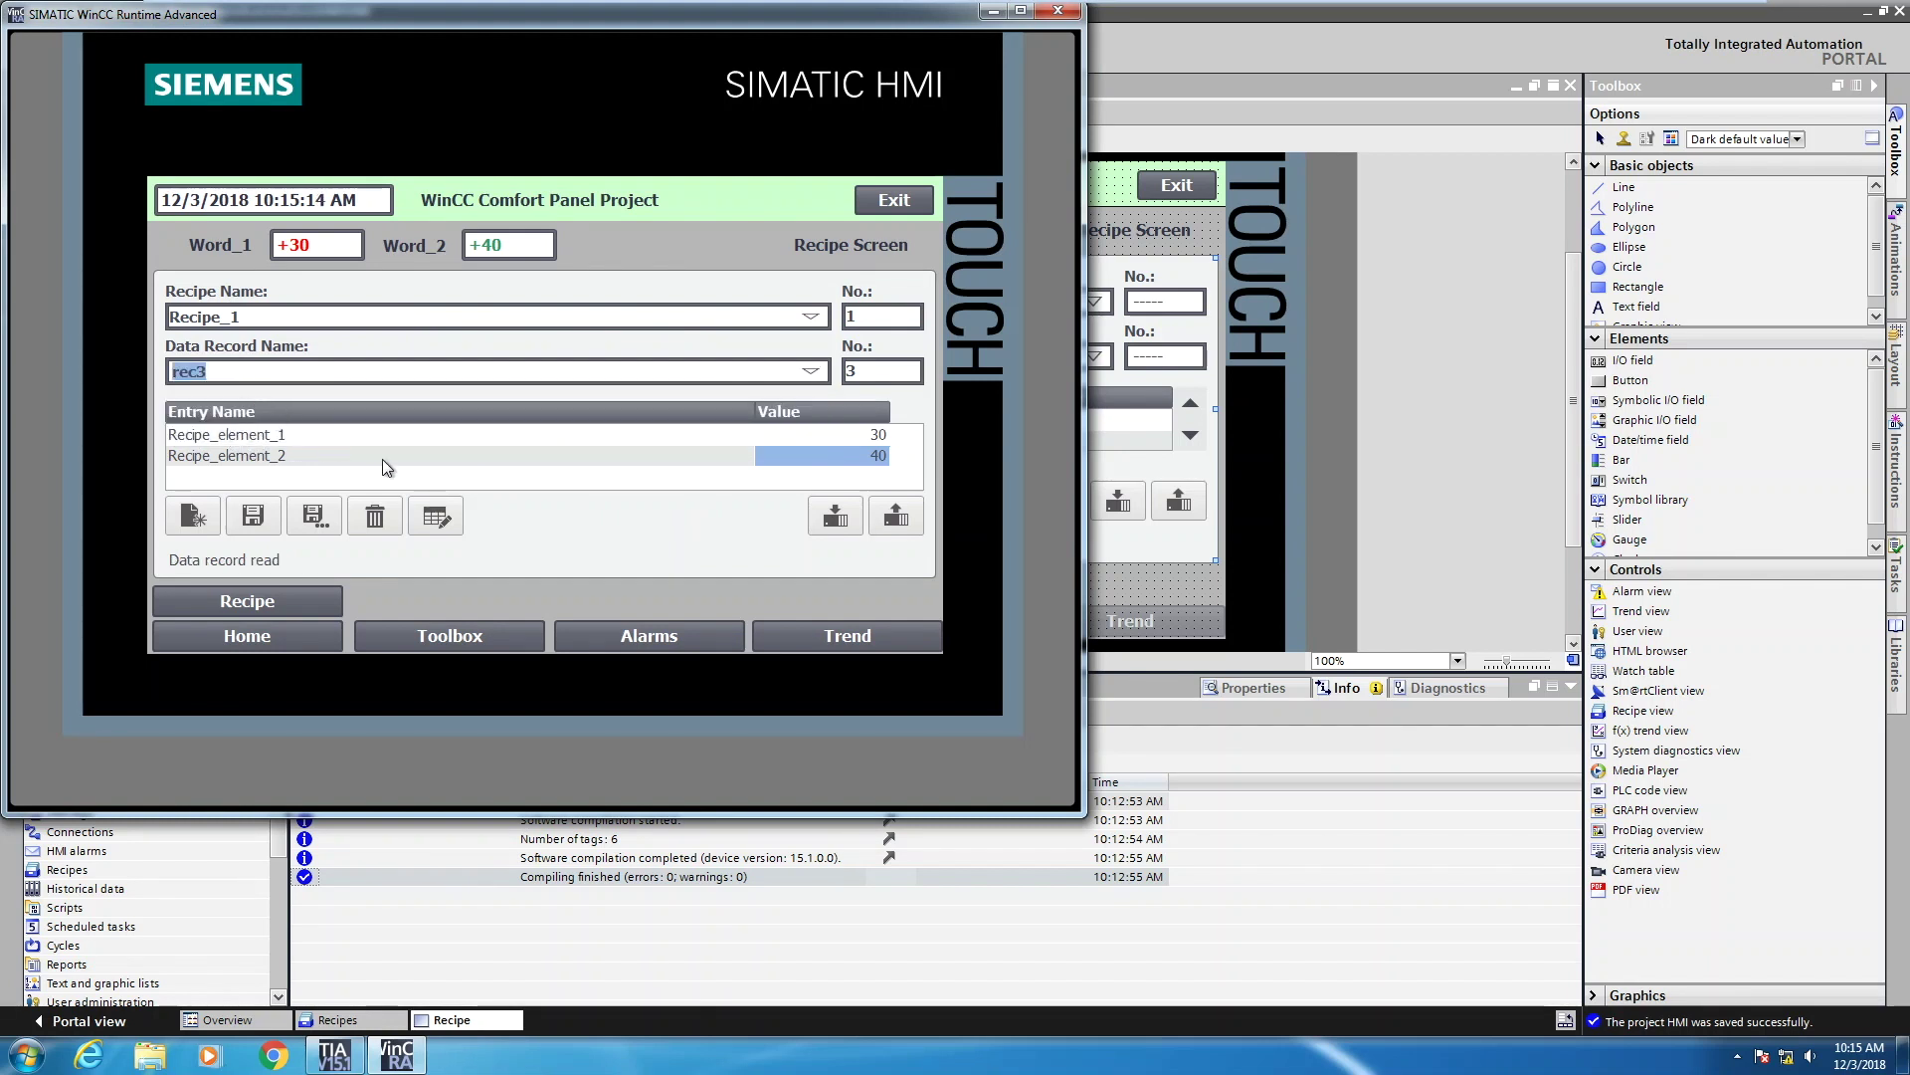
pyautogui.click(375, 517)
pyautogui.click(458, 478)
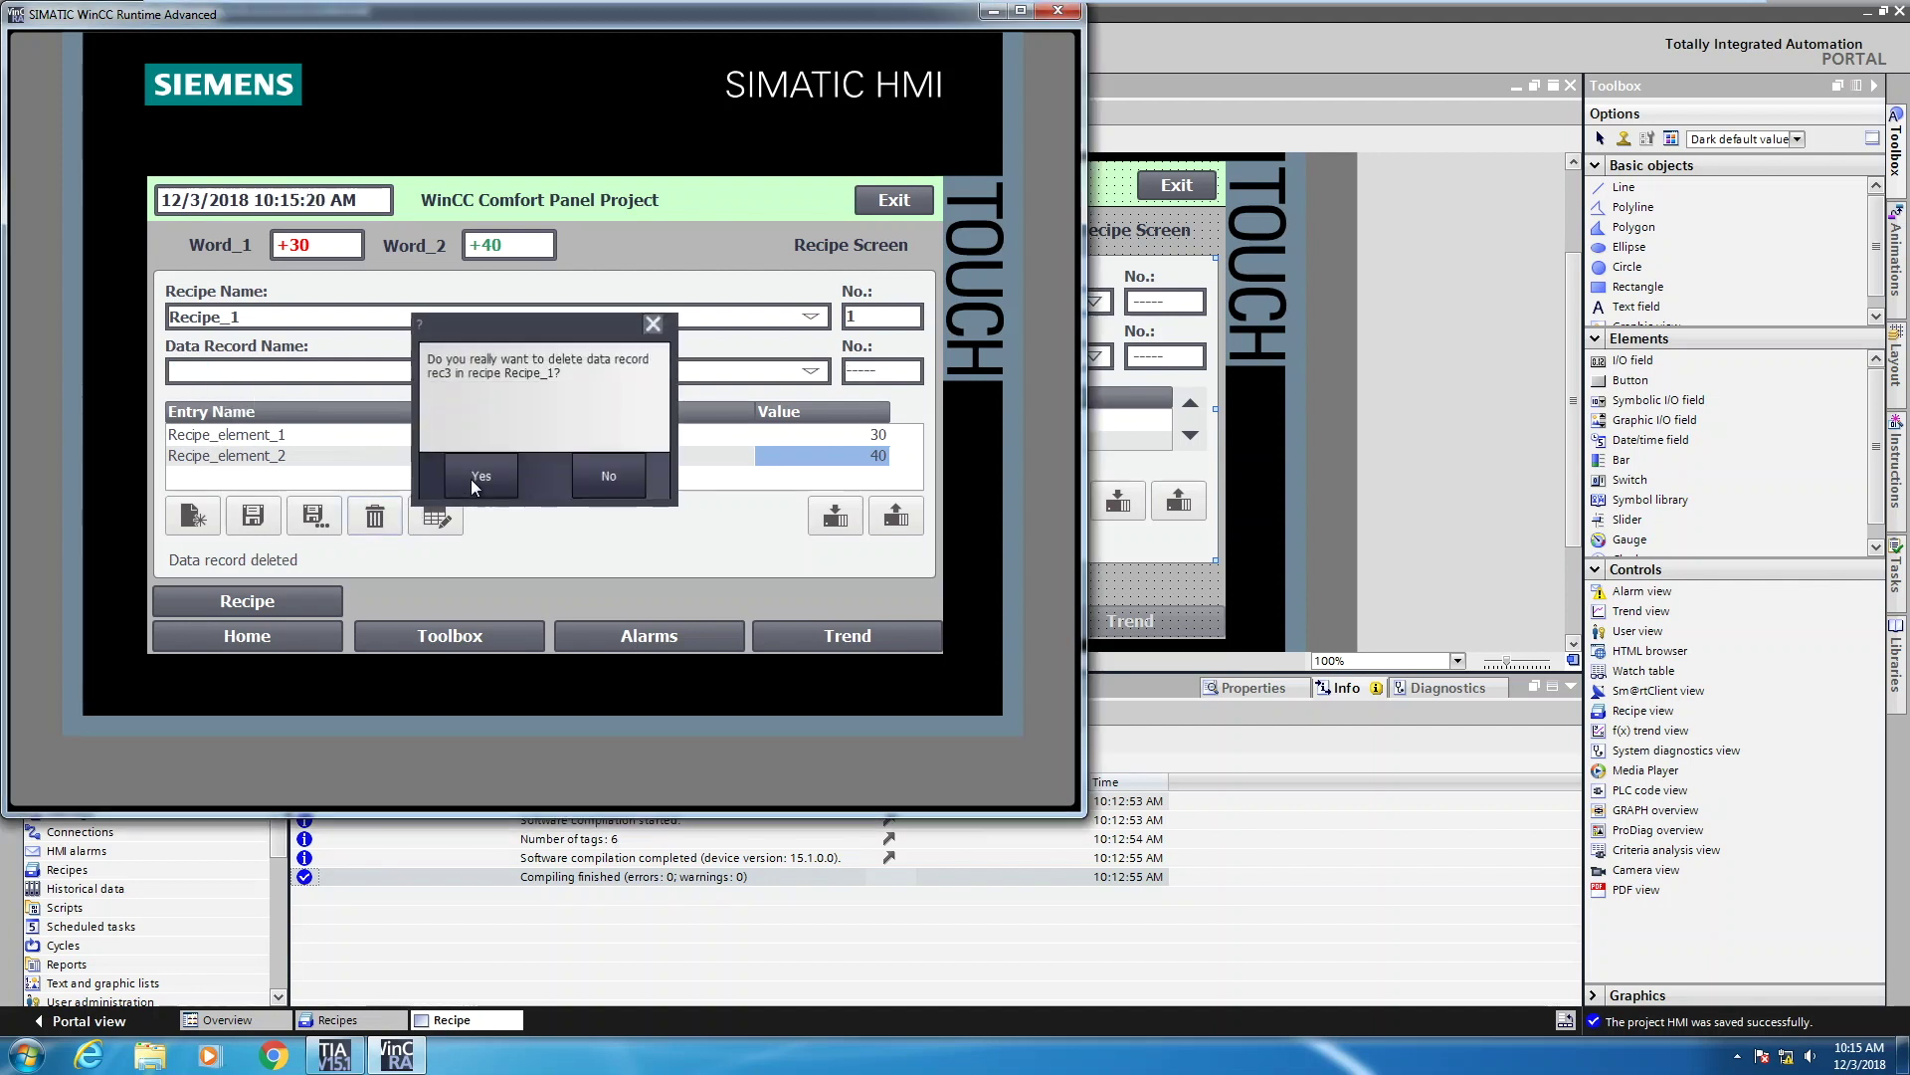